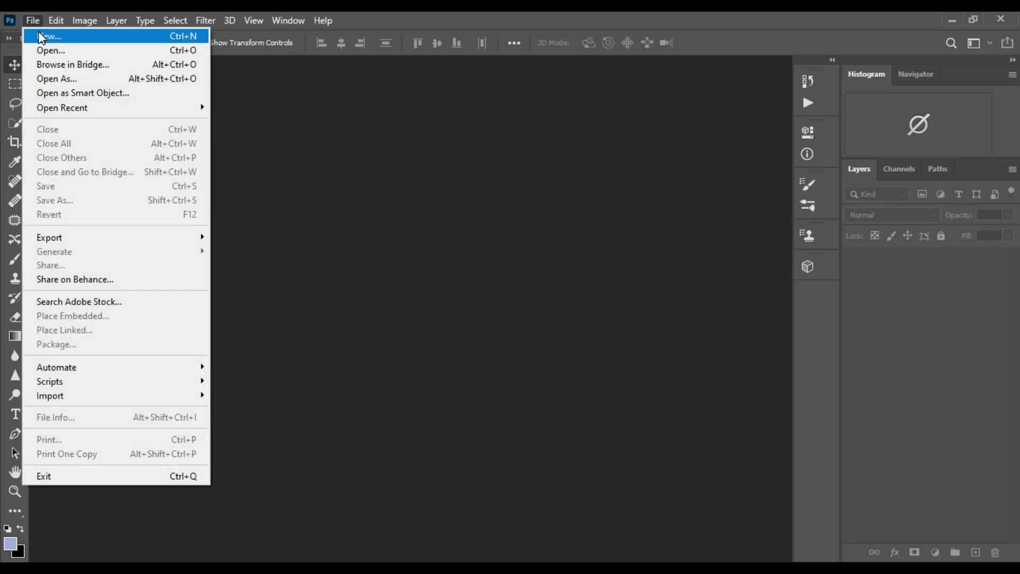
# Create a blank white 2700 × 3000 px document at about 300 ppi from the Custom preset
pyautogui.click(38, 33)
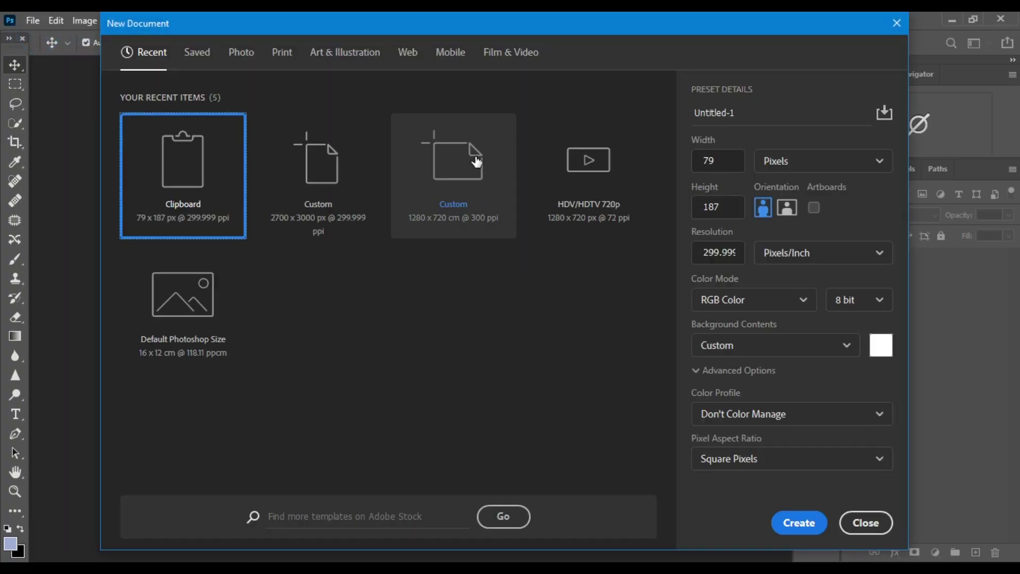
pyautogui.click(325, 191)
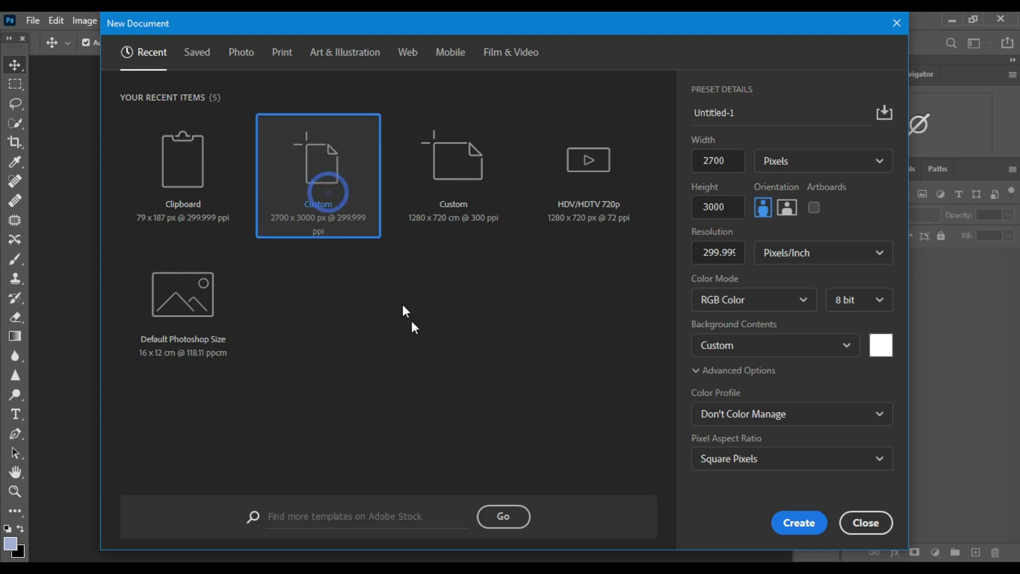
pyautogui.click(716, 163)
pyautogui.click(714, 207)
pyautogui.click(724, 254)
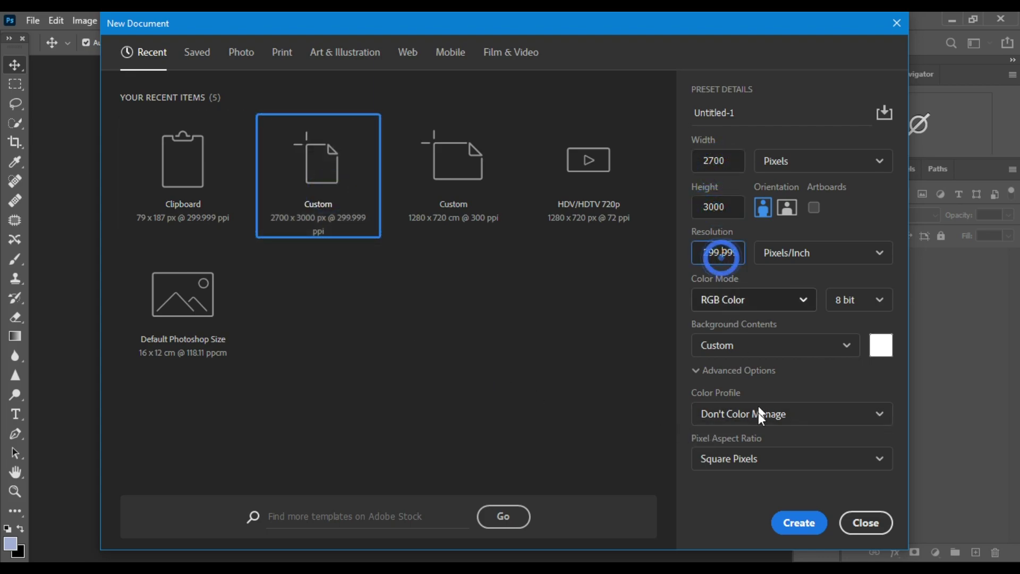
pyautogui.click(799, 526)
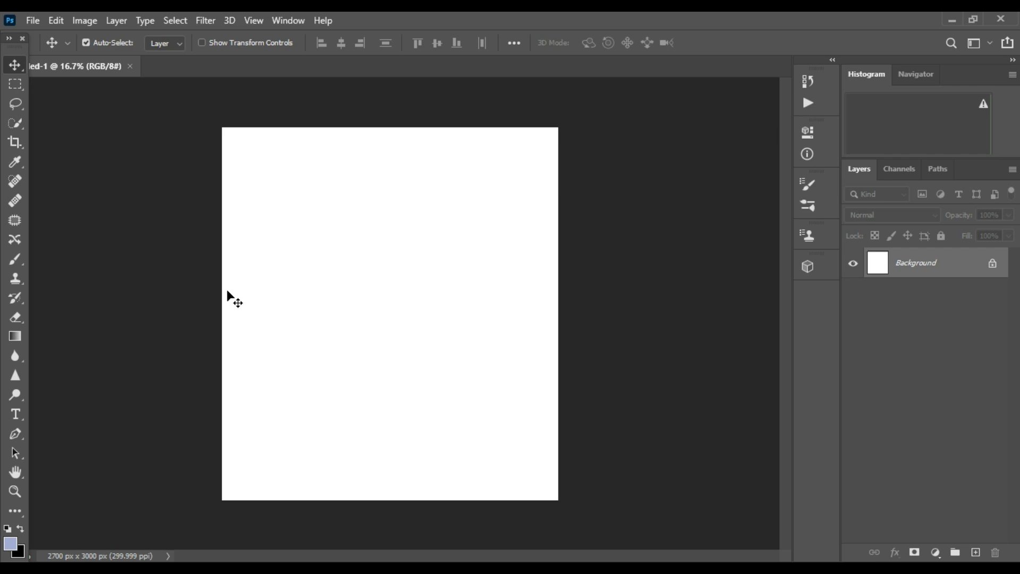
# Open the teal open-doors pexels photo
pyautogui.click(33, 19)
pyautogui.click(53, 50)
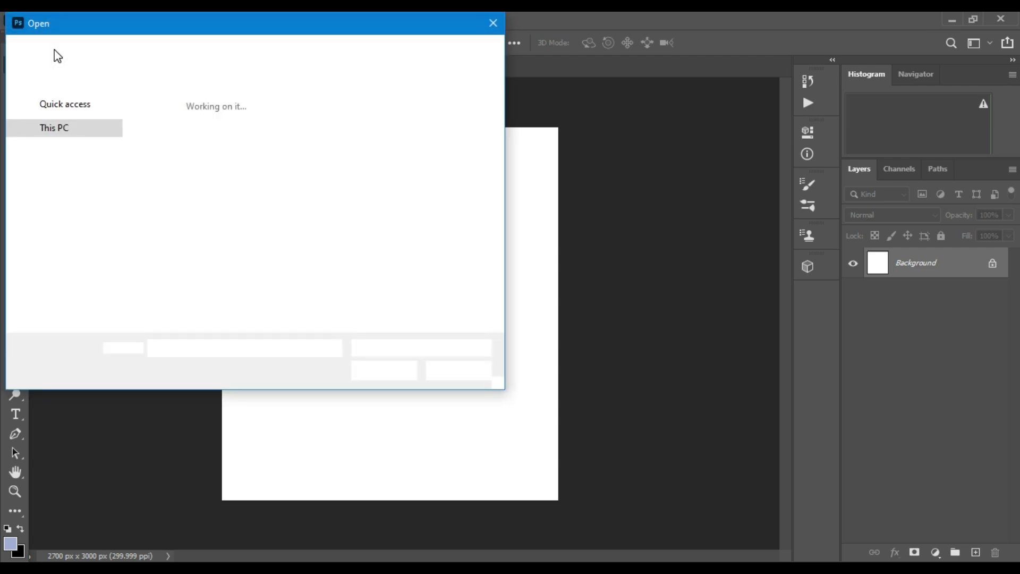
pyautogui.click(266, 149)
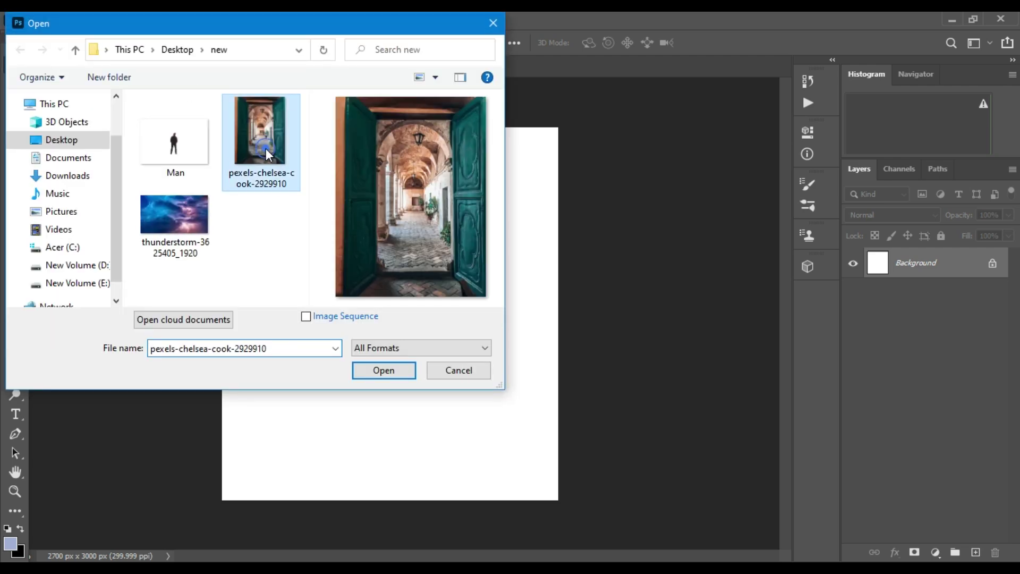
pyautogui.click(372, 371)
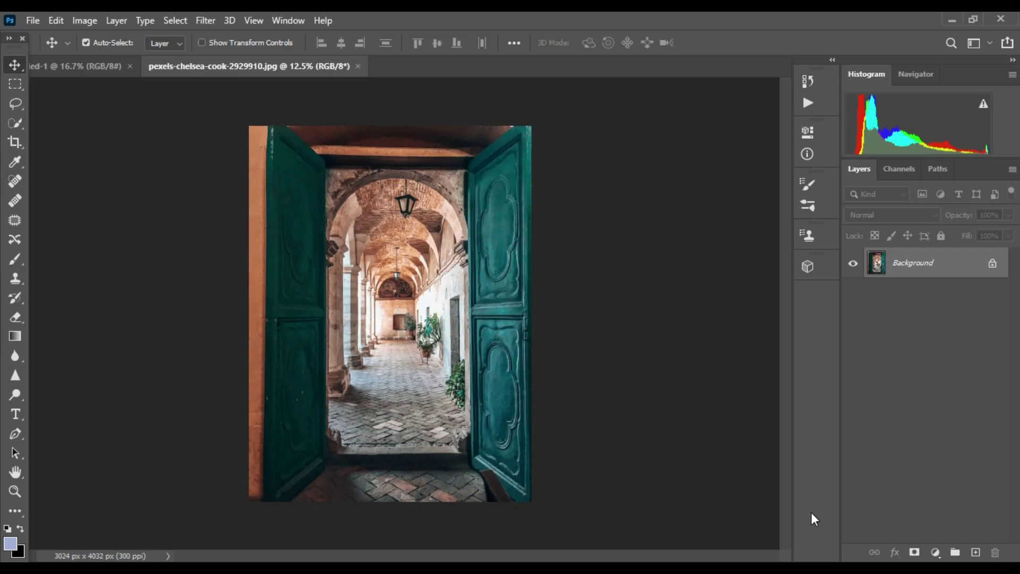
# Drag the door photo into Untitled-1 as Layer 1 and scale it to fill the canvas
pyautogui.moveTo(250, 119)
pyautogui.mouseDown()
pyautogui.moveTo(388, 245)
pyautogui.moveTo(371, 277)
pyautogui.moveTo(389, 202)
pyautogui.mouseUp()
pyautogui.hotkey('ctrl', 't')
pyautogui.moveTo(568, 310); pyautogui.dragTo(557, 310)
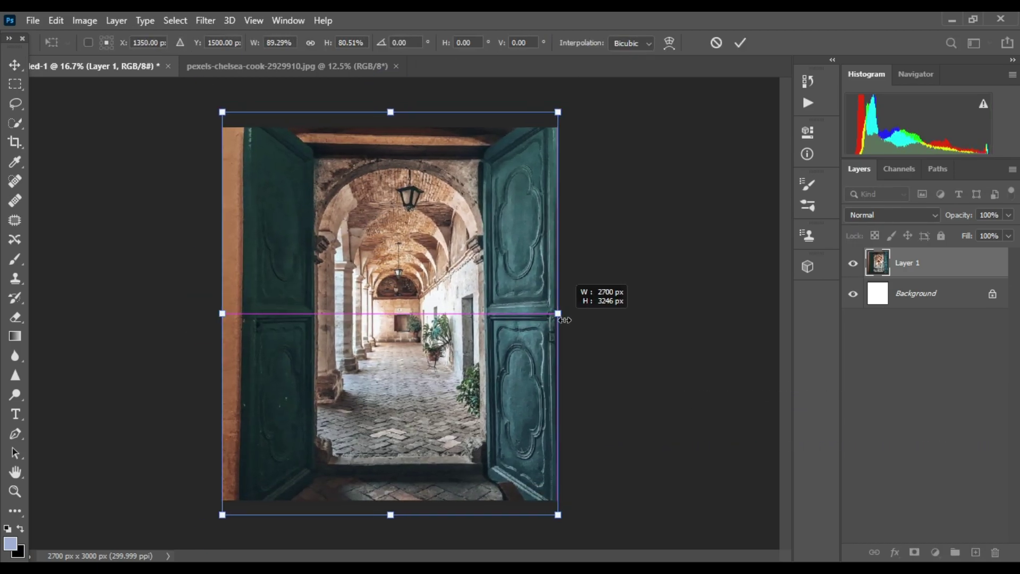
pyautogui.moveTo(427, 513); pyautogui.dragTo(427, 481)
pyautogui.moveTo(391, 112); pyautogui.dragTo(387, 107)
pyautogui.press('Return')
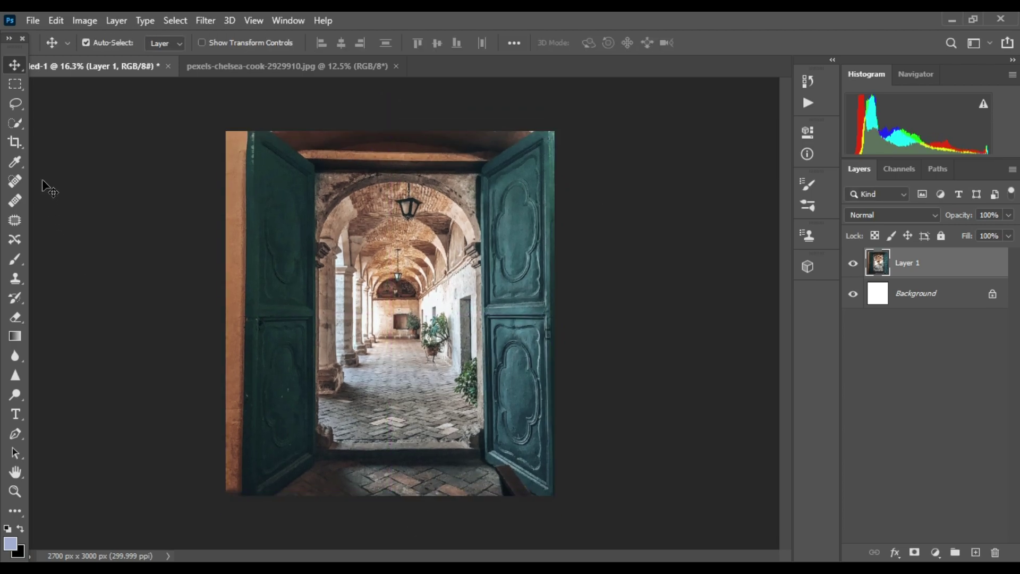
# Select the Pen Tool in Path mode and zoom in on the archway
pyautogui.click(18, 439)
pyautogui.click(68, 432)
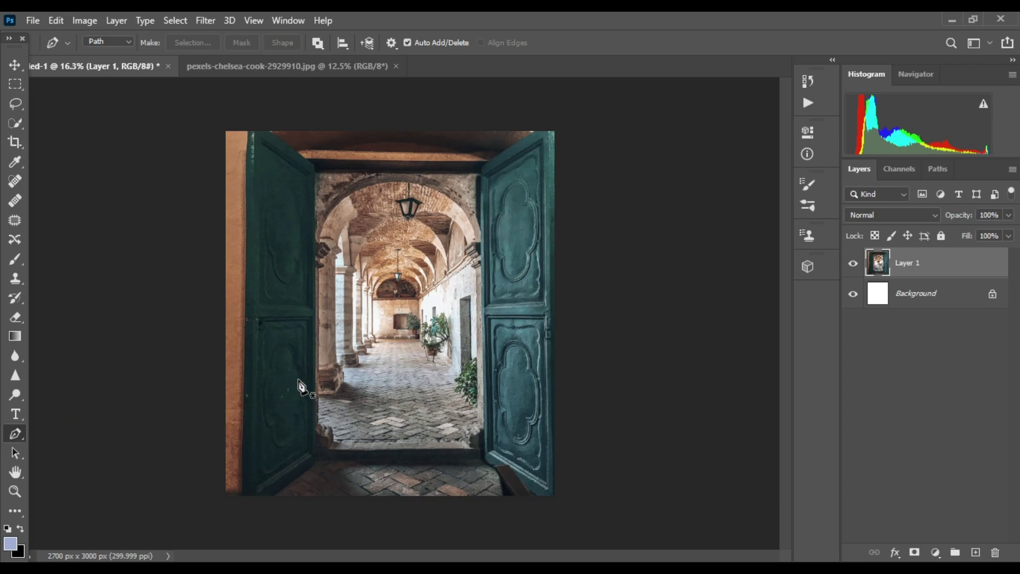
pyautogui.click(111, 42)
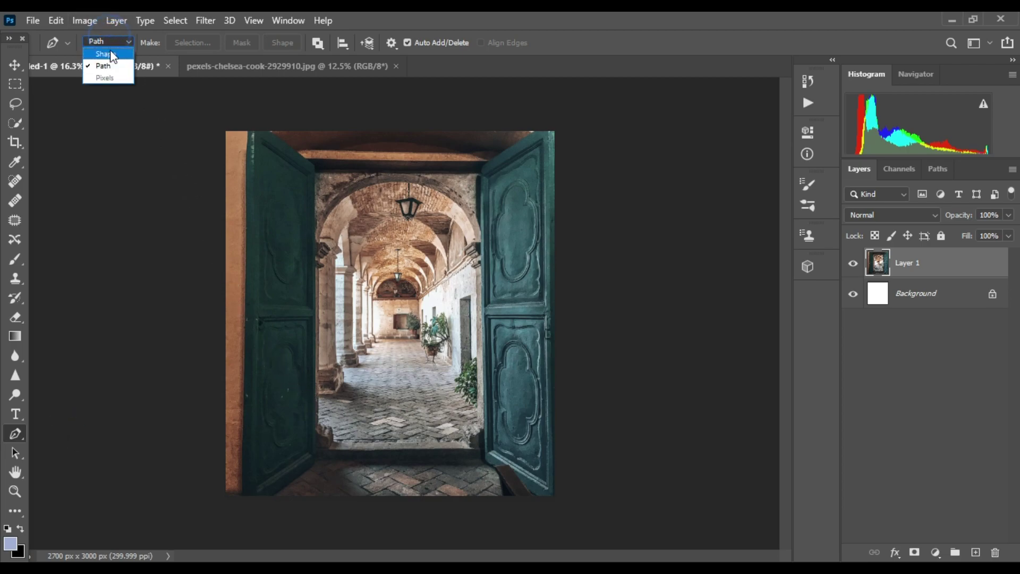
pyautogui.click(106, 65)
pyautogui.scroll(1, 314, 229)
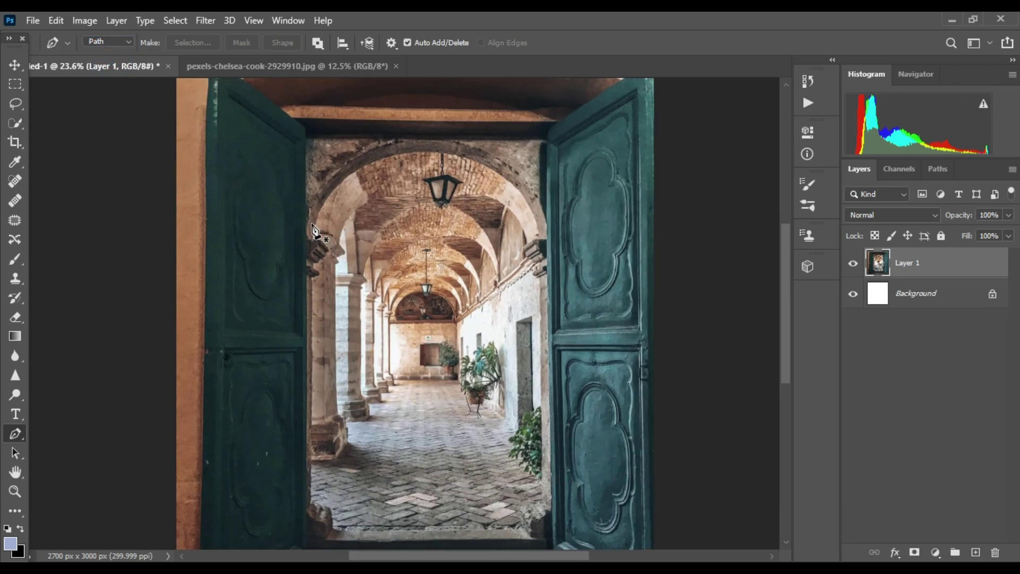
pyautogui.scroll(1, 314, 229)
pyautogui.scroll(1, 312, 260)
pyautogui.scroll(1, 312, 262)
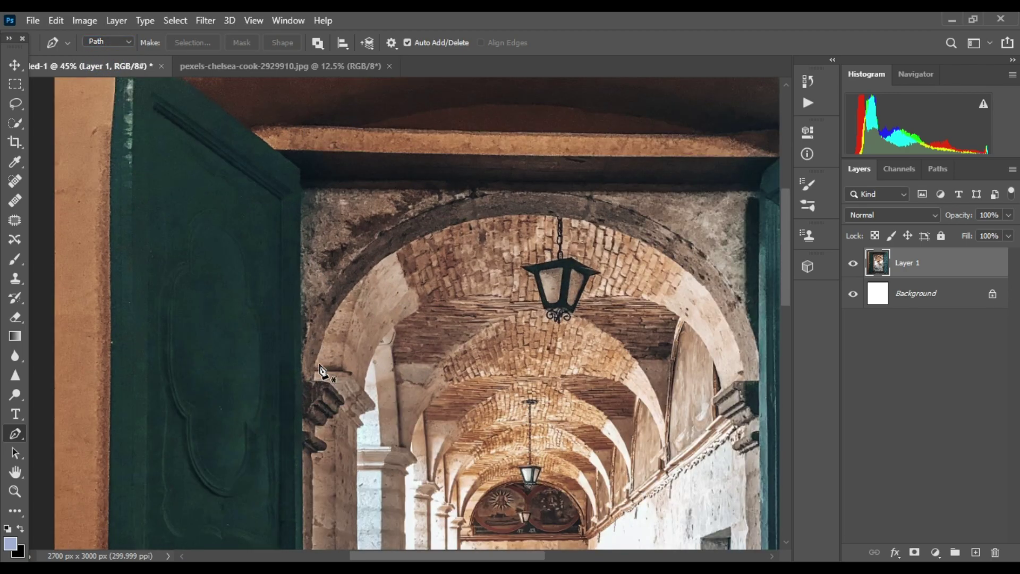
# Trace the arch curve from its left base over the top to the right edge
pyautogui.click(315, 369)
pyautogui.moveTo(393, 252); pyautogui.dragTo(484, 178)
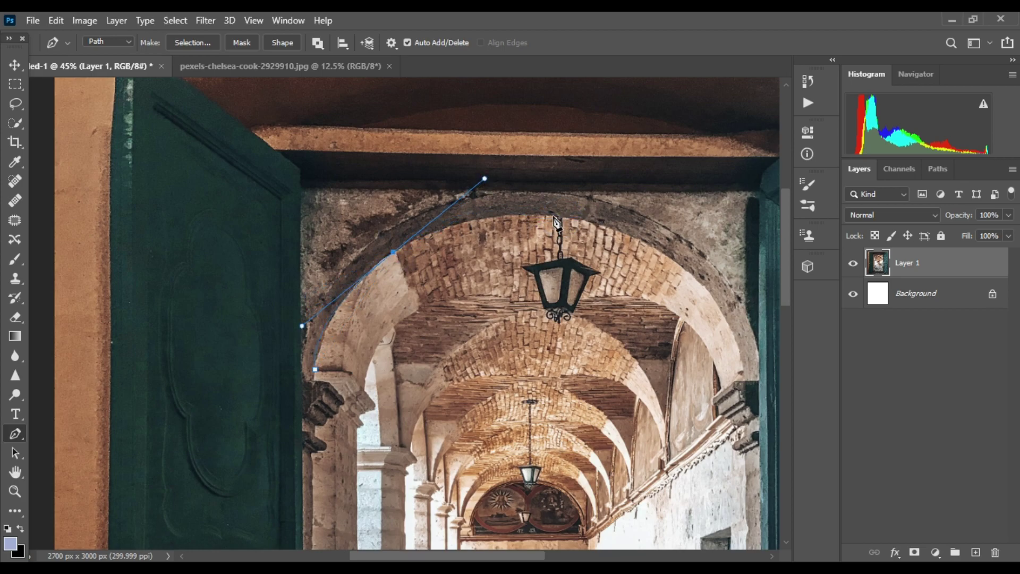
pyautogui.moveTo(553, 217); pyautogui.dragTo(585, 217)
pyautogui.moveTo(681, 263); pyautogui.dragTo(699, 285)
pyautogui.click(751, 355)
pyautogui.scroll(2, 751, 355)
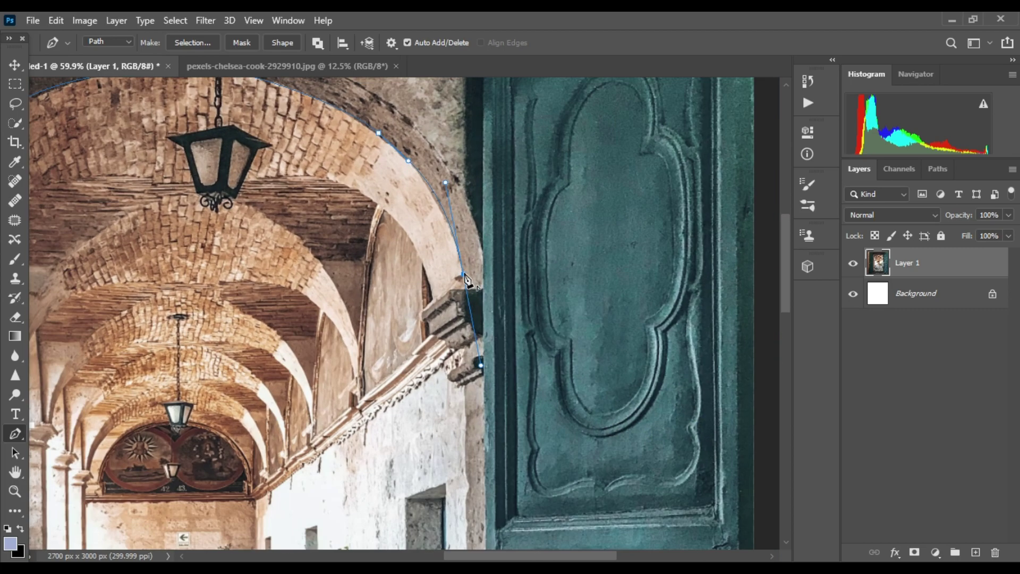
# Continue the path around the stone corbel toward the door edge
pyautogui.click(421, 314)
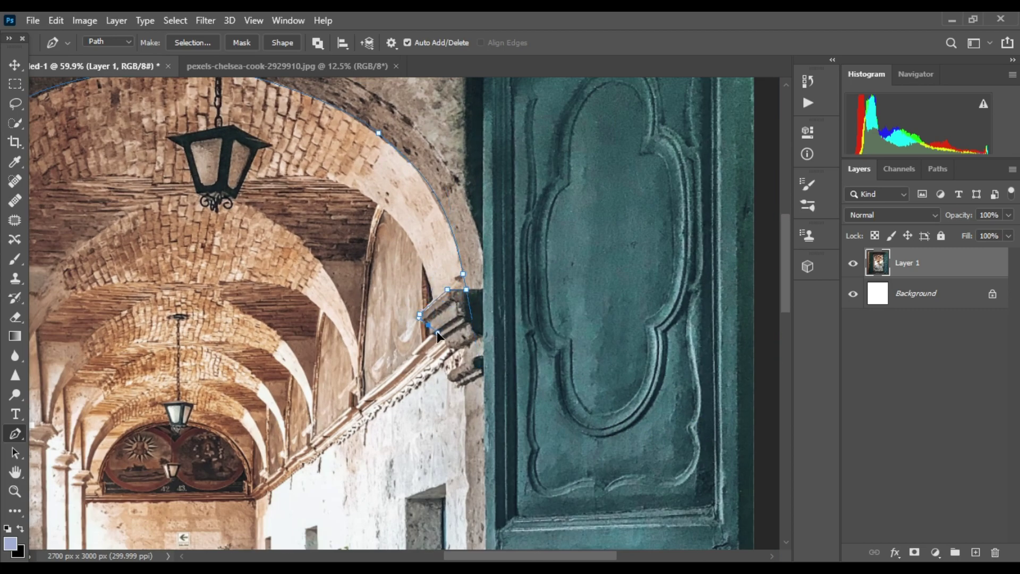
pyautogui.click(454, 350)
pyautogui.scroll(-3, 472, 353)
pyautogui.scroll(-1, 468, 354)
pyautogui.scroll(4, 462, 355)
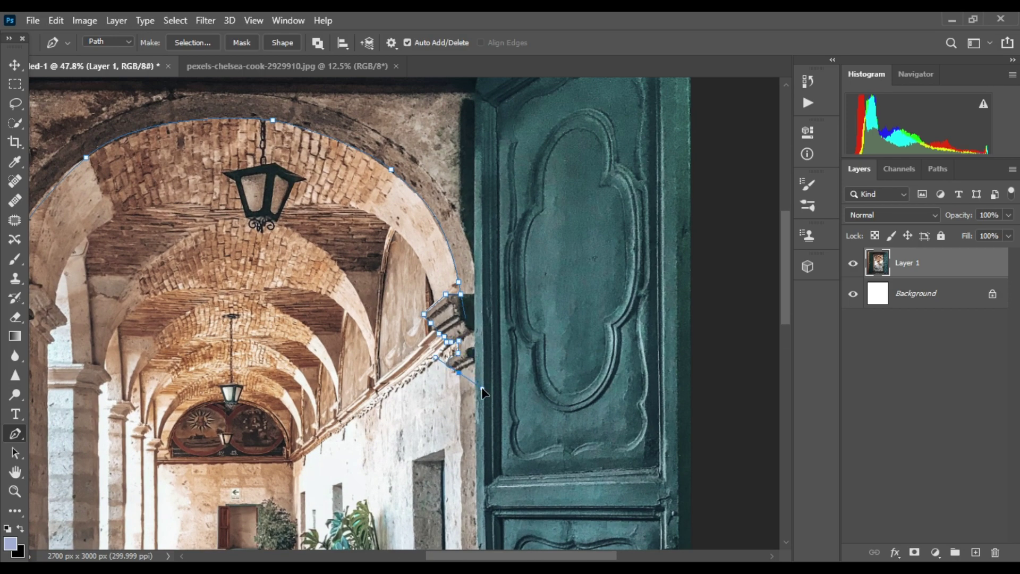
pyautogui.click(436, 362)
pyautogui.moveTo(459, 373)
pyautogui.mouseDown()
pyautogui.moveTo(476, 386)
pyautogui.moveTo(462, 379)
pyautogui.mouseUp()
pyautogui.scroll(-3, 487, 451)
# Trace the path down the right side of the doorway opening
pyautogui.click(452, 315)
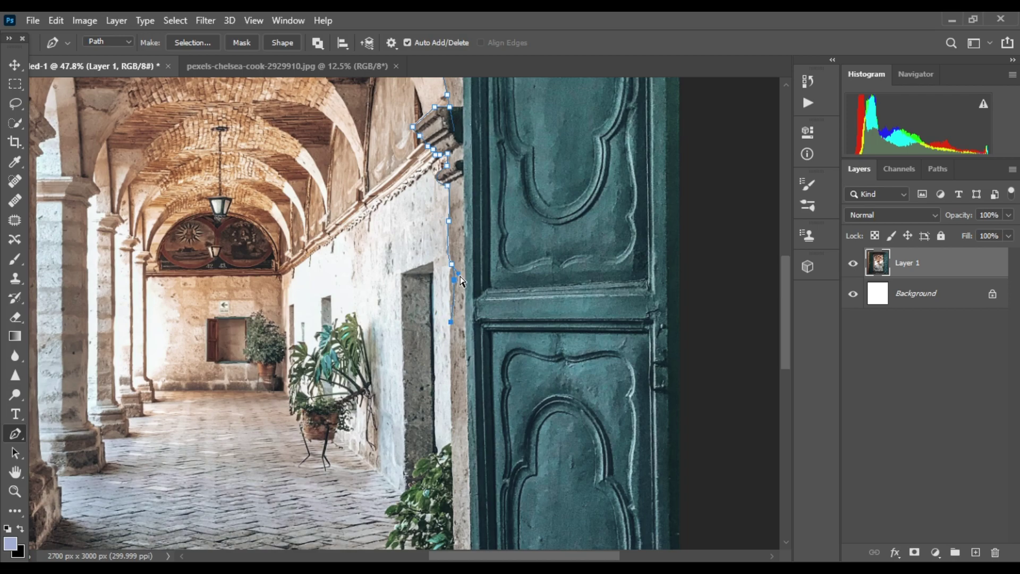
pyautogui.click(450, 398)
pyautogui.scroll(-3, 423, 353)
pyautogui.click(429, 366)
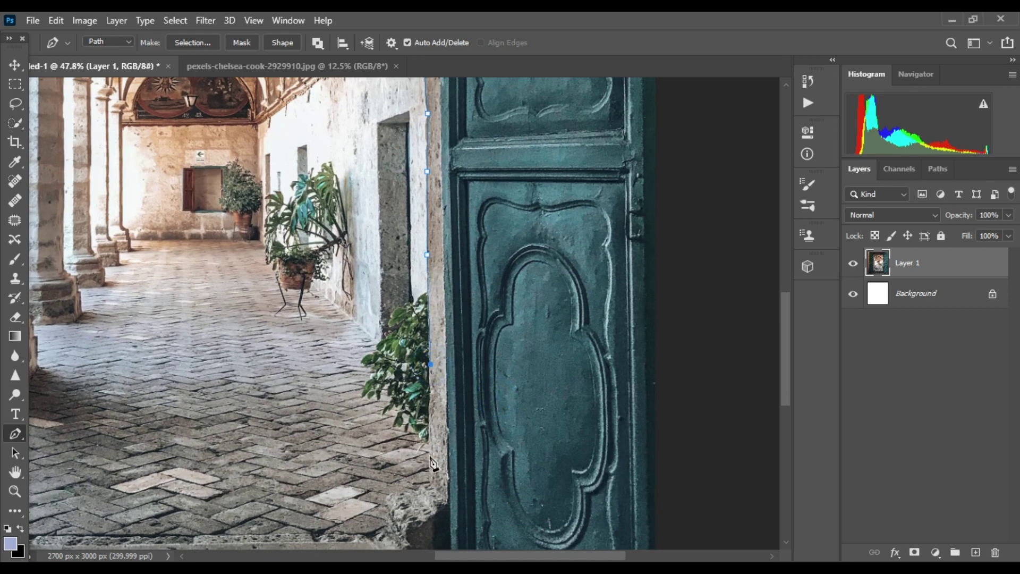
pyautogui.click(427, 488)
pyautogui.moveTo(463, 437); pyautogui.dragTo(486, 268)
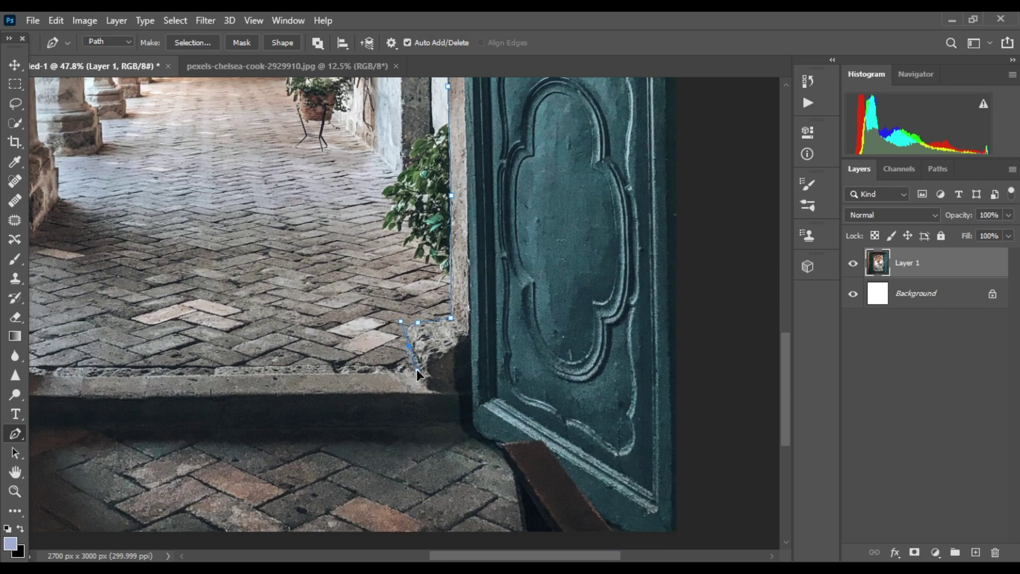
# Finish the path left along the step edge and zoom back out
pyautogui.click(308, 374)
pyautogui.click(166, 375)
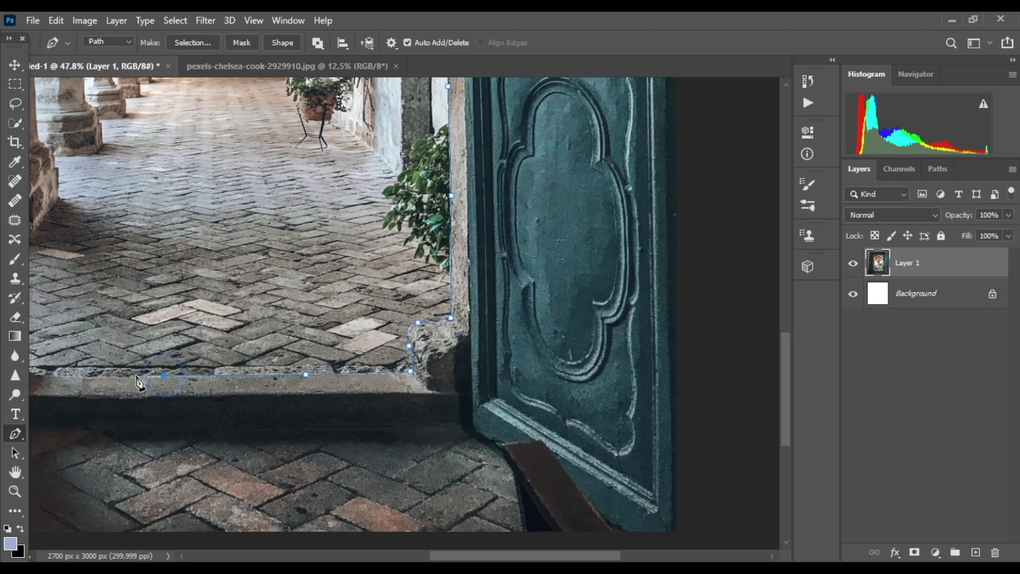
pyautogui.hscroll(-5, 333, 375)
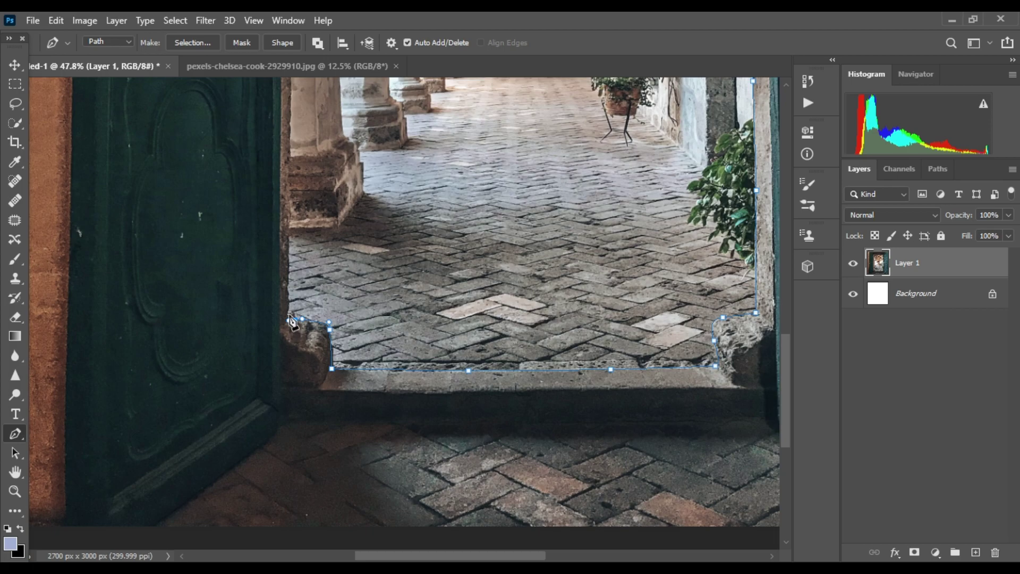
pyautogui.scroll(4, 289, 221)
pyautogui.scroll(4, 347, 244)
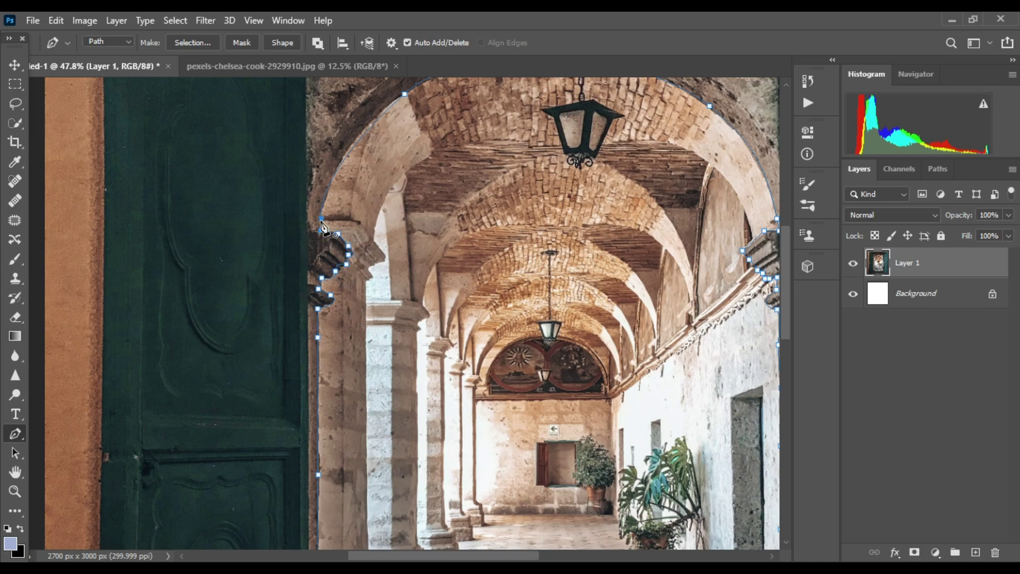
pyautogui.scroll(-2, 323, 228)
# Turn the archway path into a selection with no feathering and invert it
pyautogui.scroll(-5, 323, 228)
pyautogui.rightClick(326, 195)
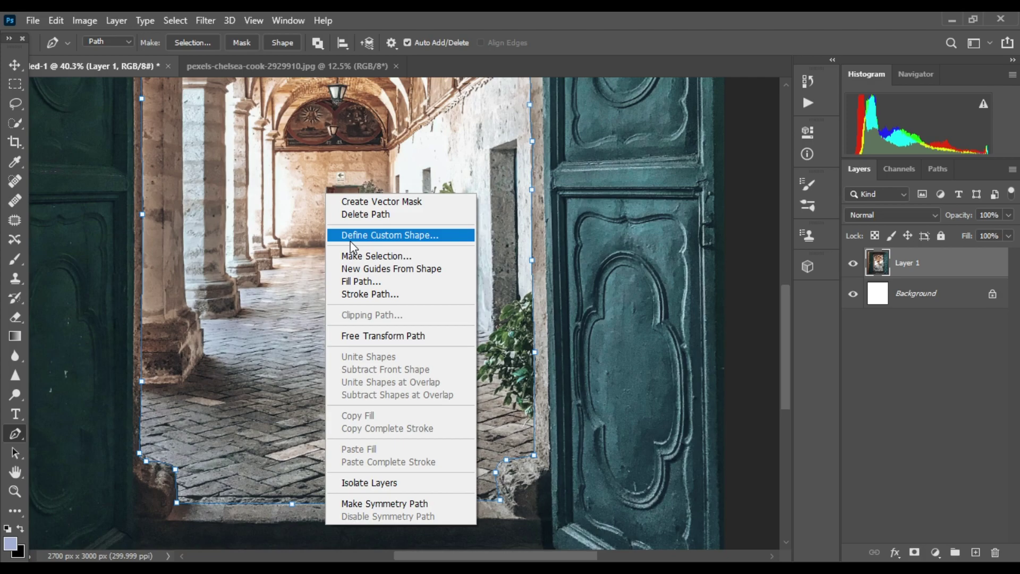
pyautogui.click(359, 261)
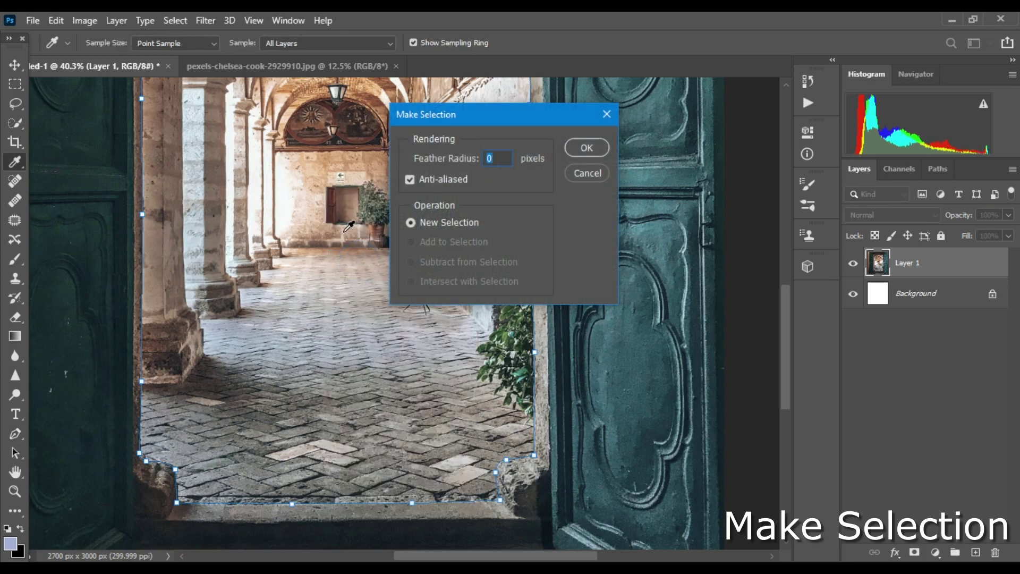
pyautogui.click(579, 149)
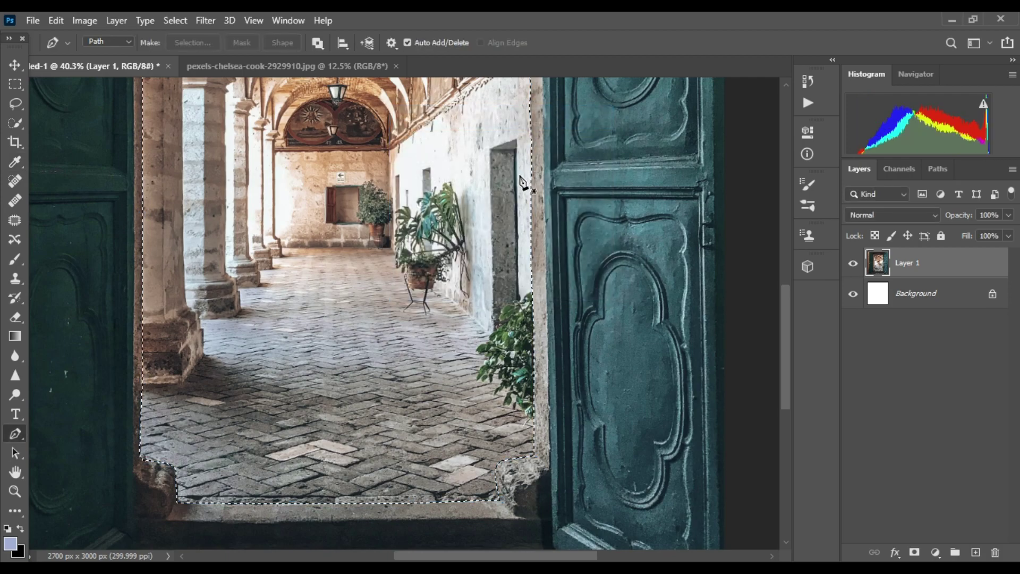
pyautogui.click(176, 20)
pyautogui.click(190, 78)
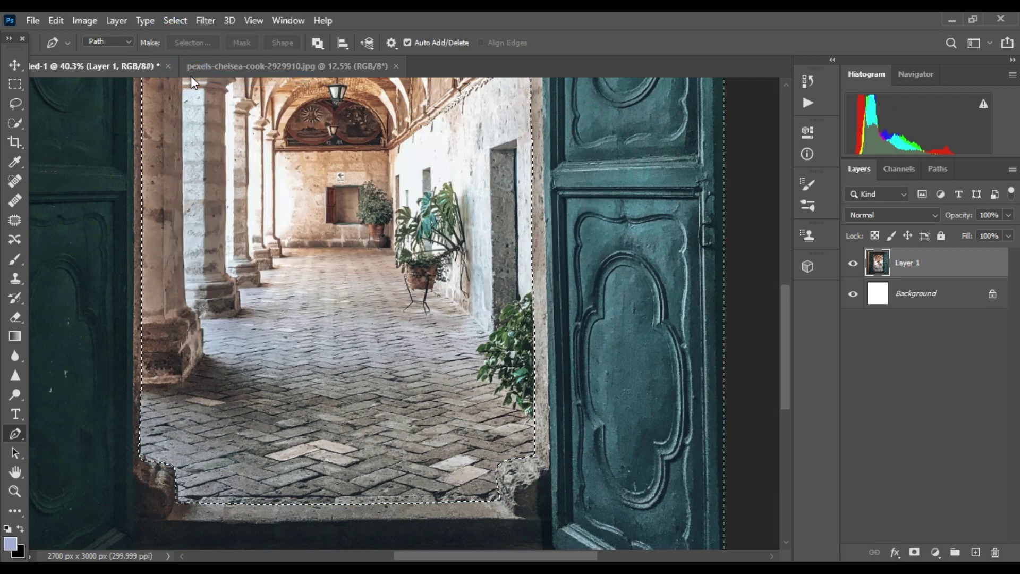
# Add a layer mask to Layer 1 hiding the archway, then inspect the doorway edges
pyautogui.scroll(-2, 359, 191)
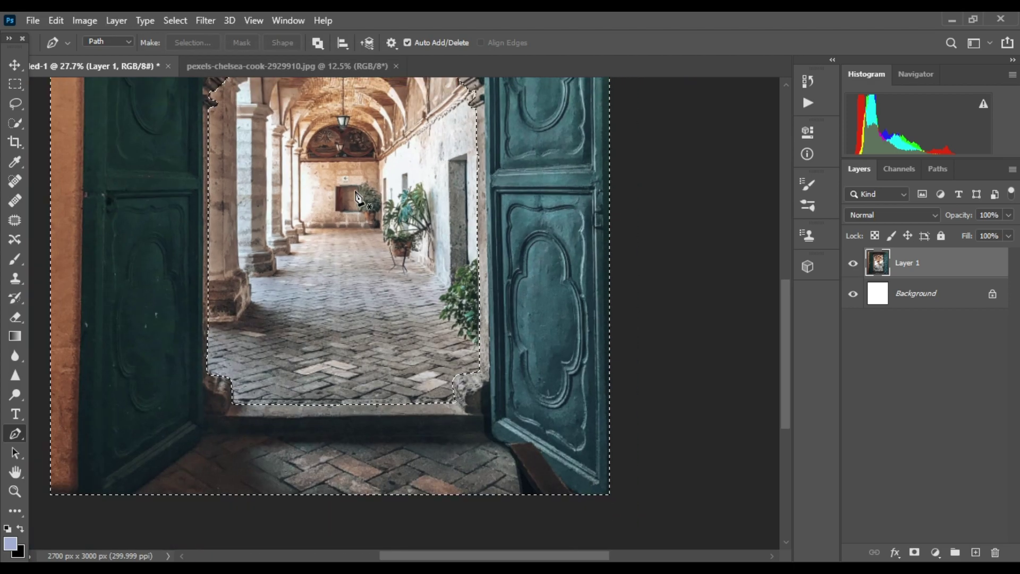
pyautogui.scroll(-2, 362, 202)
pyautogui.scroll(-2, 361, 212)
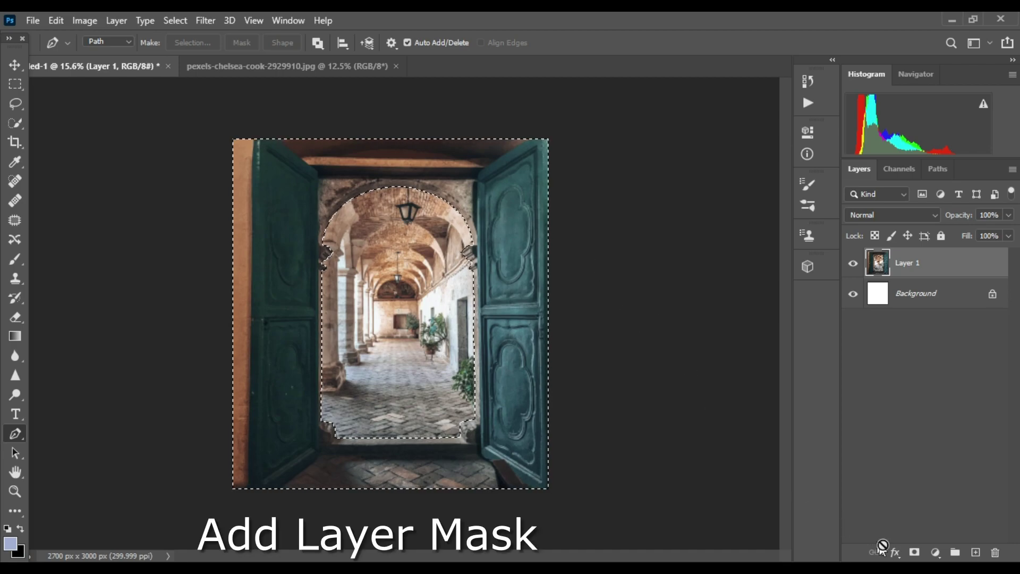
pyautogui.click(915, 552)
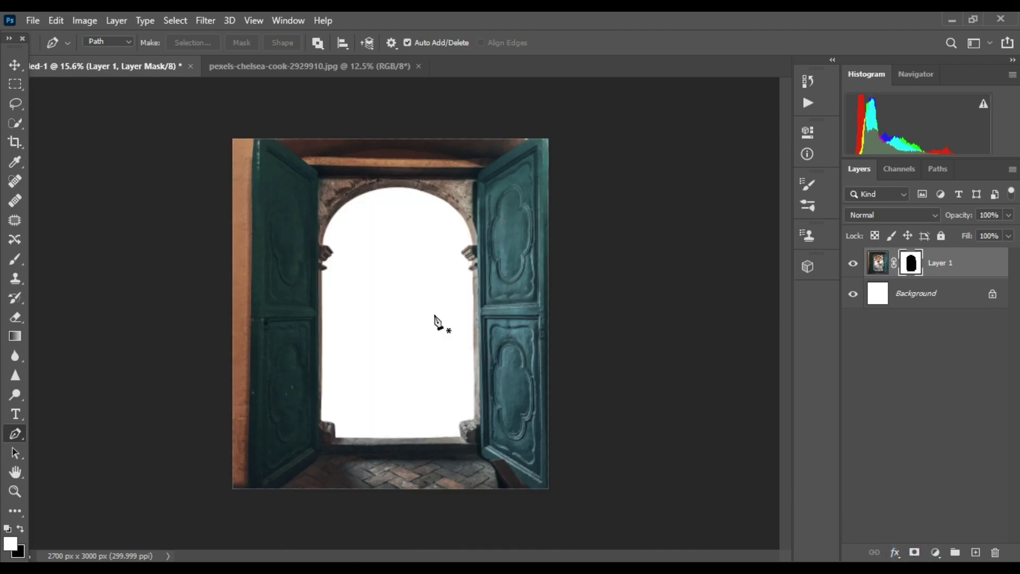
pyautogui.keyDown('alt'); pyautogui.scroll(3, 434, 322); pyautogui.keyUp('alt')
pyautogui.keyDown('alt'); pyautogui.scroll(2, 431, 319); pyautogui.keyUp('alt')
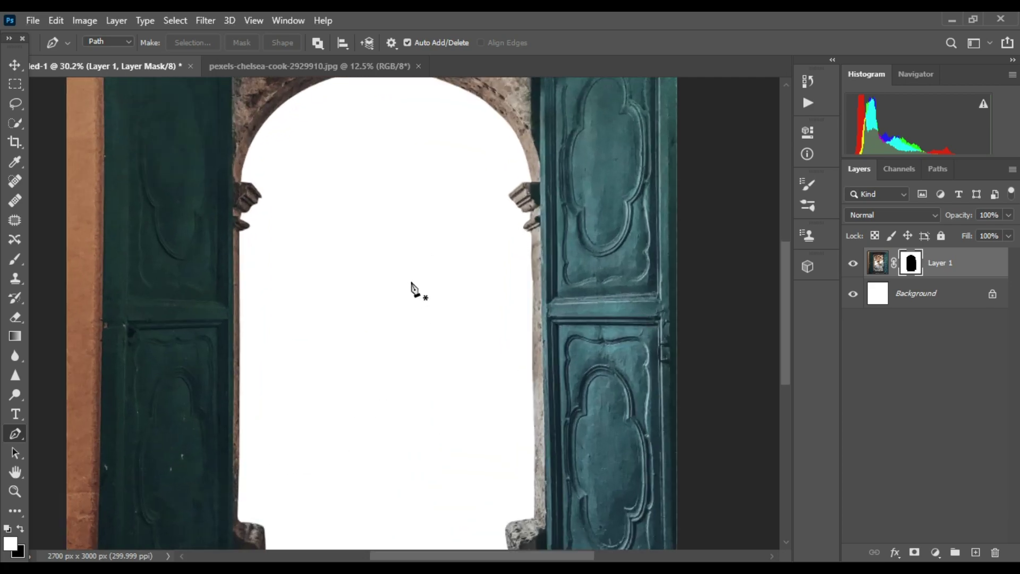
pyautogui.keyDown('alt'); pyautogui.scroll(-1, 412, 289); pyautogui.keyUp('alt')
pyautogui.moveTo(391, 302)
pyautogui.mouseDown()
pyautogui.moveTo(380, 330)
pyautogui.moveTo(383, 425)
pyautogui.moveTo(398, 304)
pyautogui.moveTo(392, 392)
pyautogui.moveTo(394, 343)
pyautogui.mouseUp()
pyautogui.scroll(-1, 396, 345)
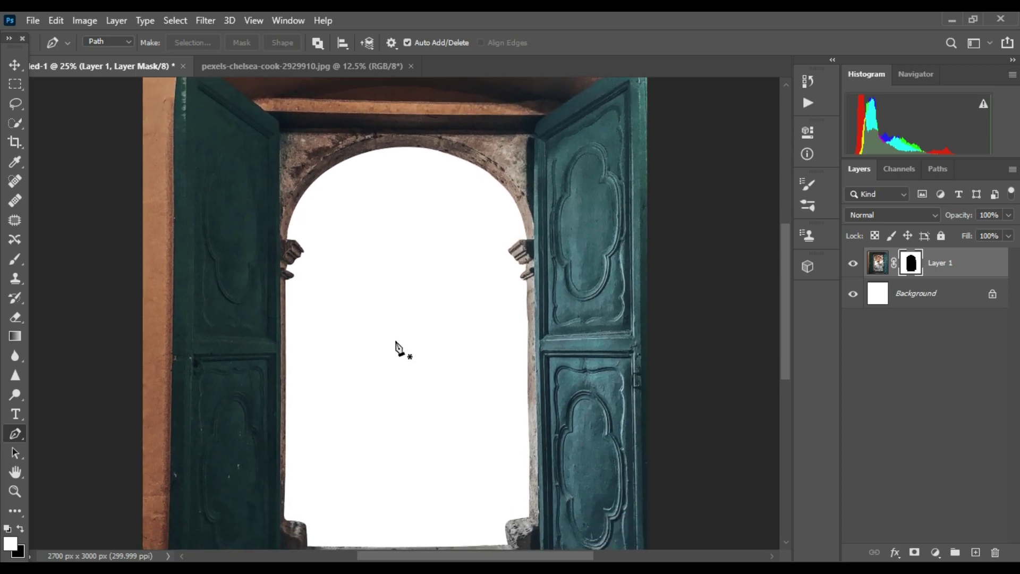
pyautogui.keyDown('alt'); pyautogui.scroll(-1, 398, 349); pyautogui.keyUp('alt')
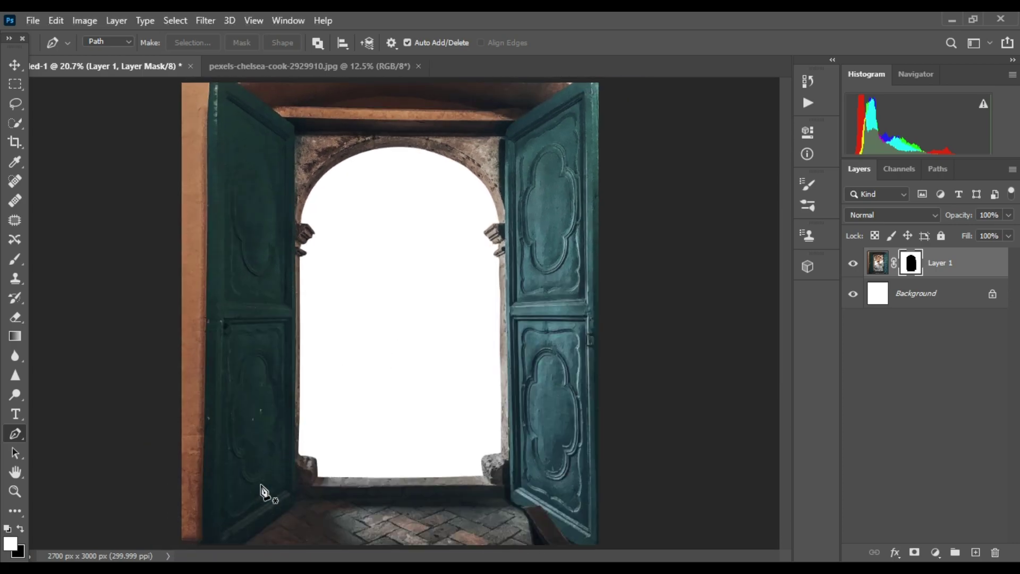
# Open thunderstorm-3625405_1920 and pass it through Camera Raw unchanged
pyautogui.click(38, 22)
pyautogui.press('Escape')
pyautogui.click(175, 250)
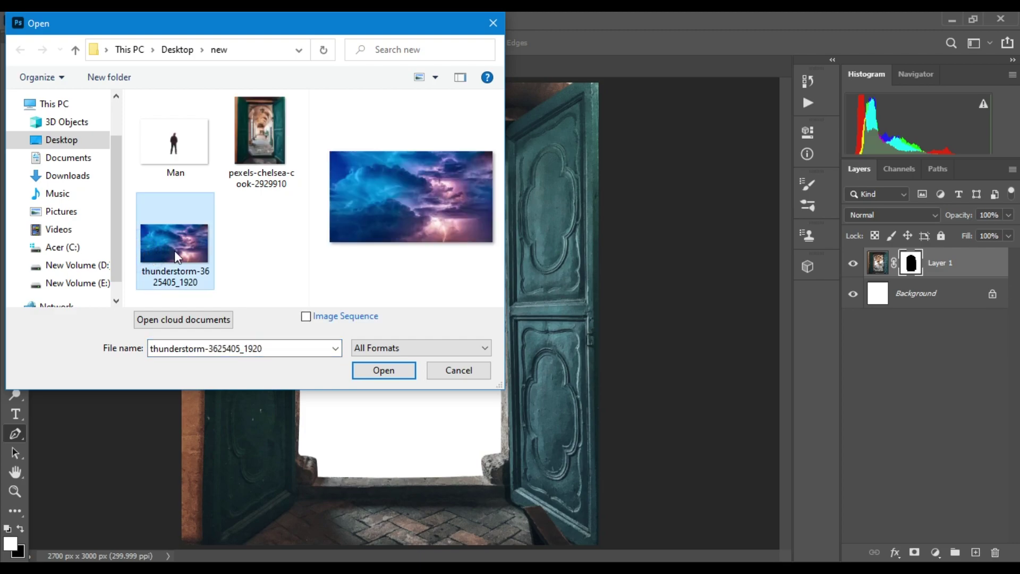
pyautogui.click(381, 368)
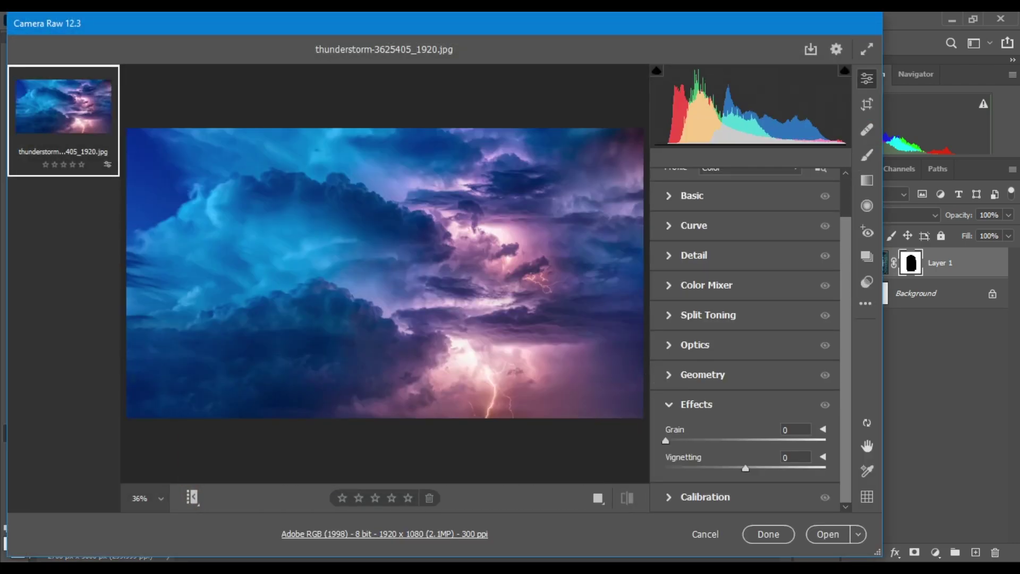
pyautogui.click(827, 534)
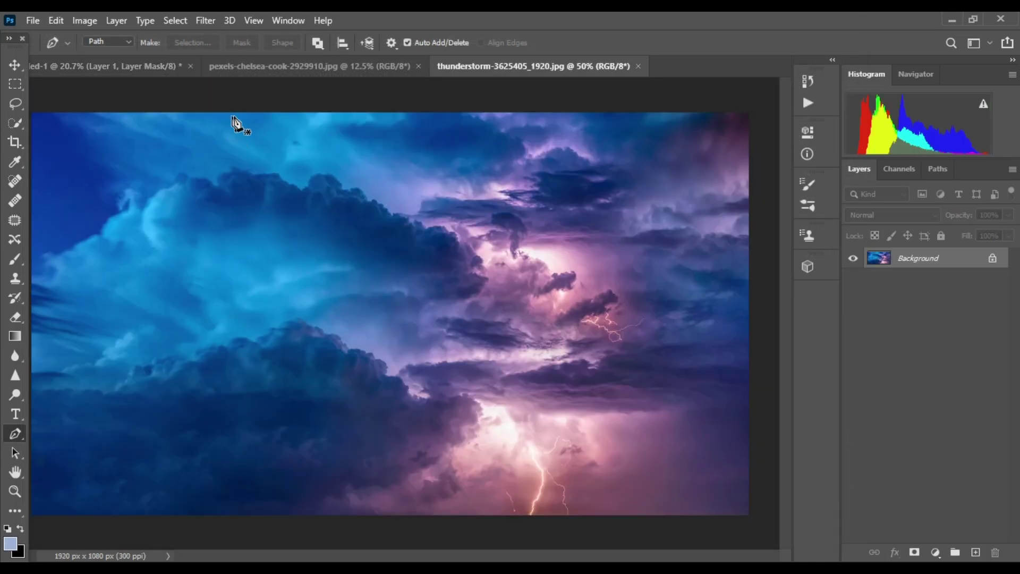
# Drag the thunderstorm into the door document and move Layer 2 below Layer 1
pyautogui.click(12, 64)
pyautogui.moveTo(466, 284)
pyautogui.mouseDown()
pyautogui.moveTo(290, 159)
pyautogui.moveTo(125, 70)
pyautogui.mouseUp()
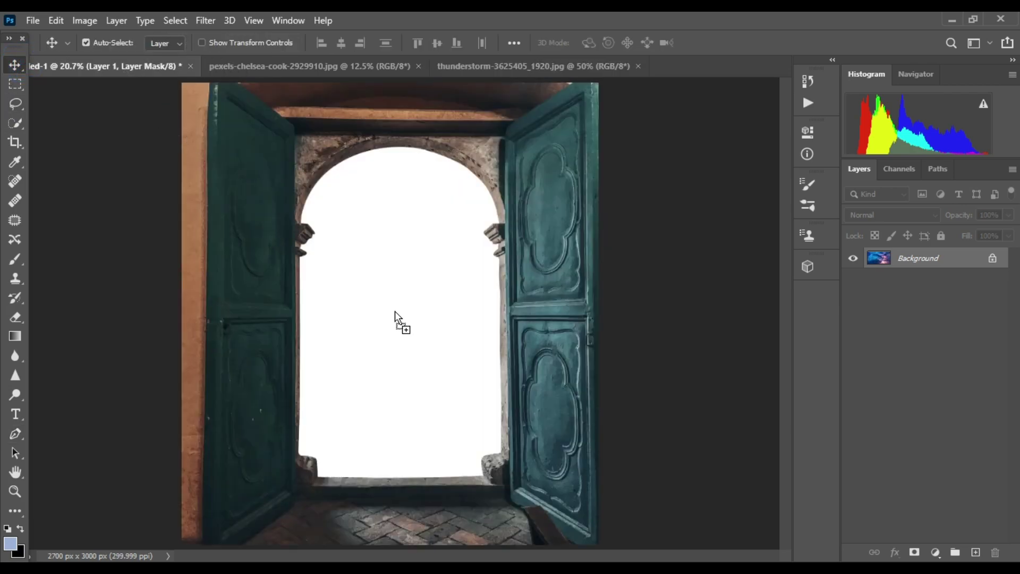
pyautogui.moveTo(397, 313); pyautogui.dragTo(397, 311)
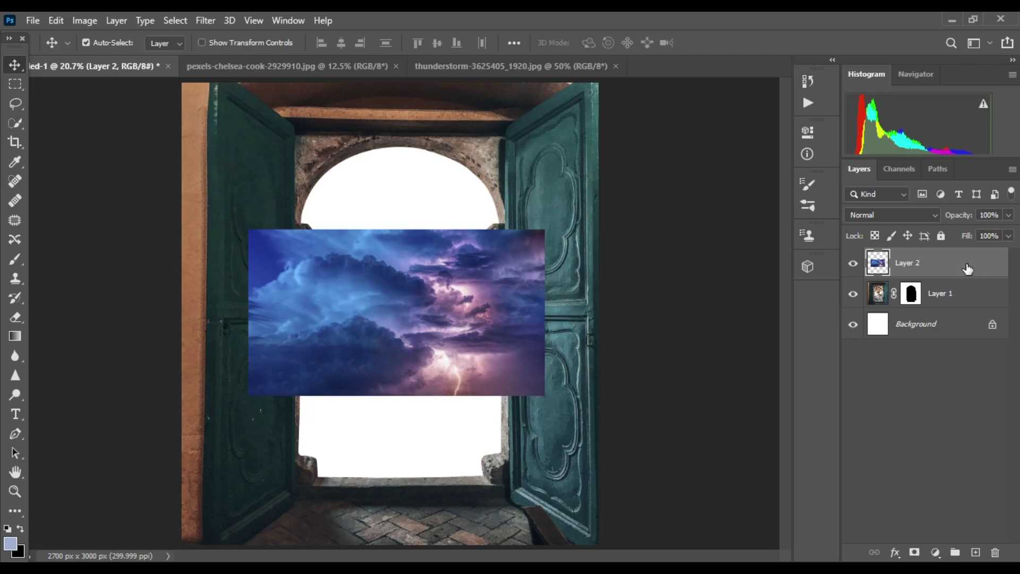
pyautogui.moveTo(967, 268); pyautogui.dragTo(902, 311)
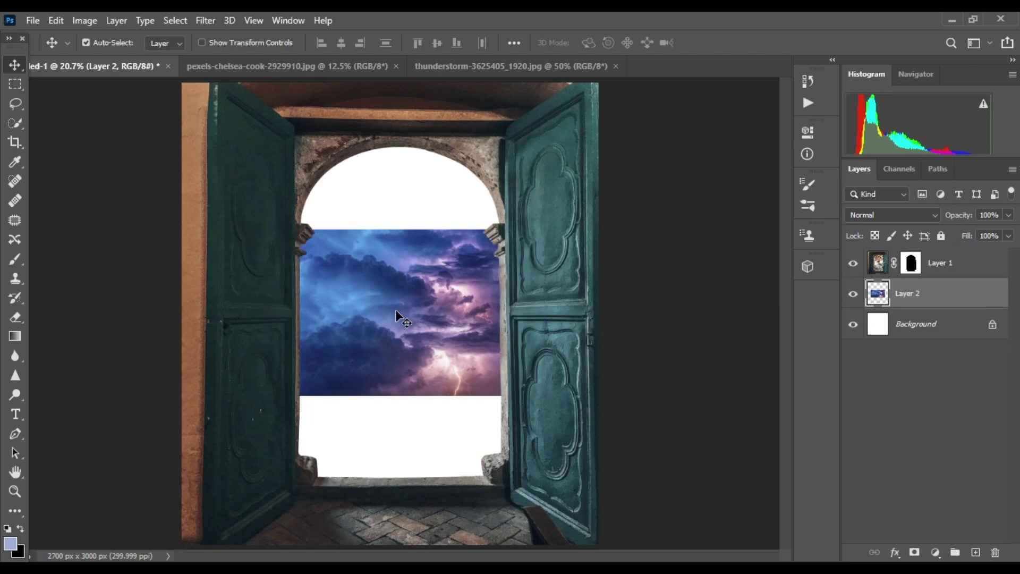
# Scale and position the storm image to fill the arch from sill to top
pyautogui.hotkey('ctrl', 't')
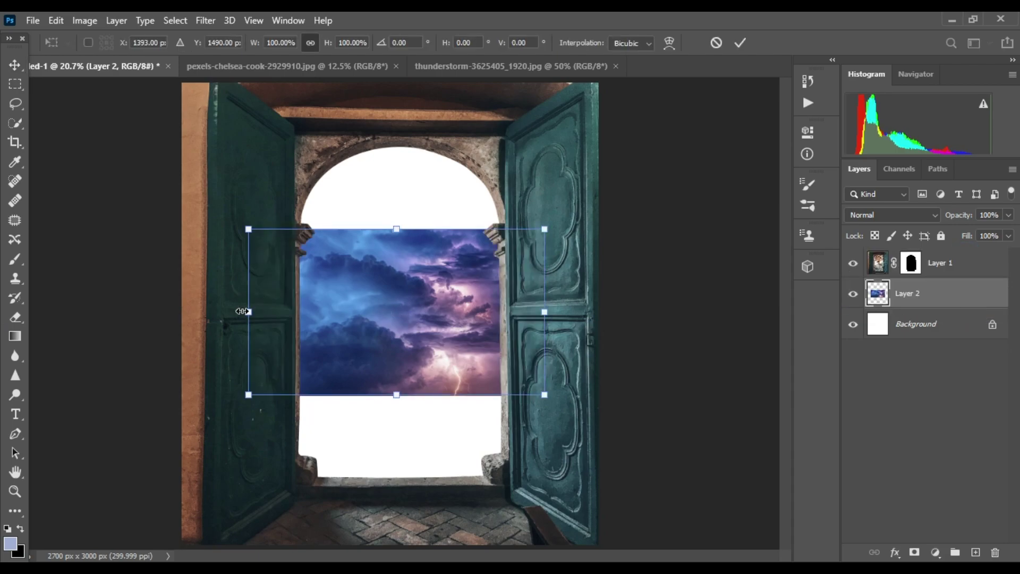
pyautogui.moveTo(249, 312); pyautogui.dragTo(138, 312)
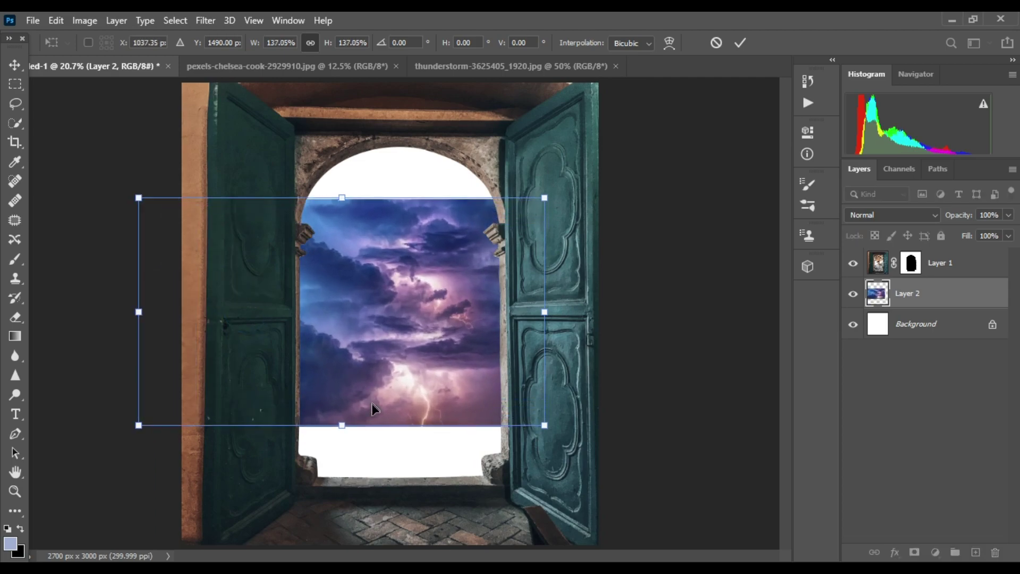
pyautogui.moveTo(343, 427); pyautogui.dragTo(341, 494)
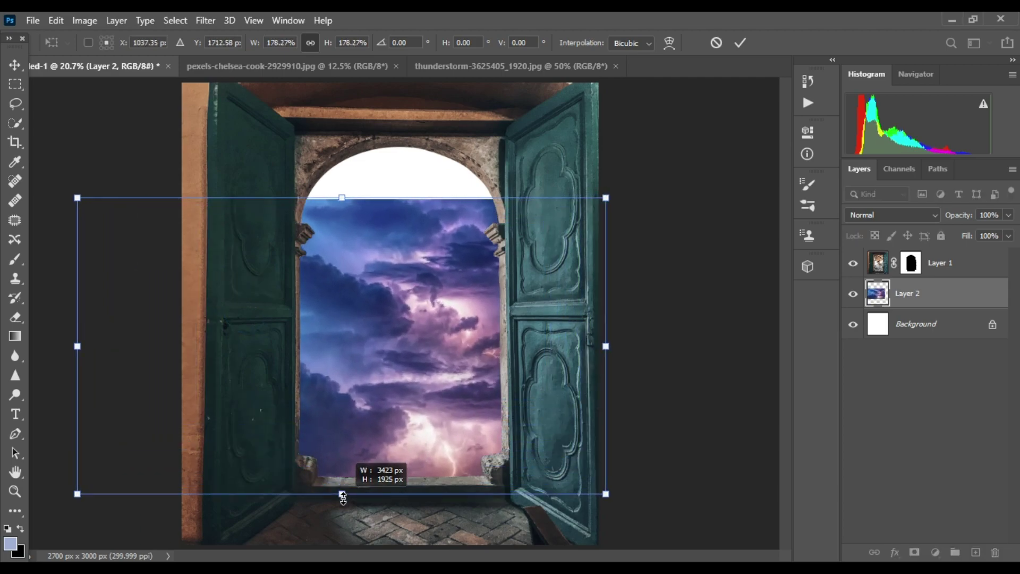
pyautogui.moveTo(343, 197); pyautogui.dragTo(342, 127)
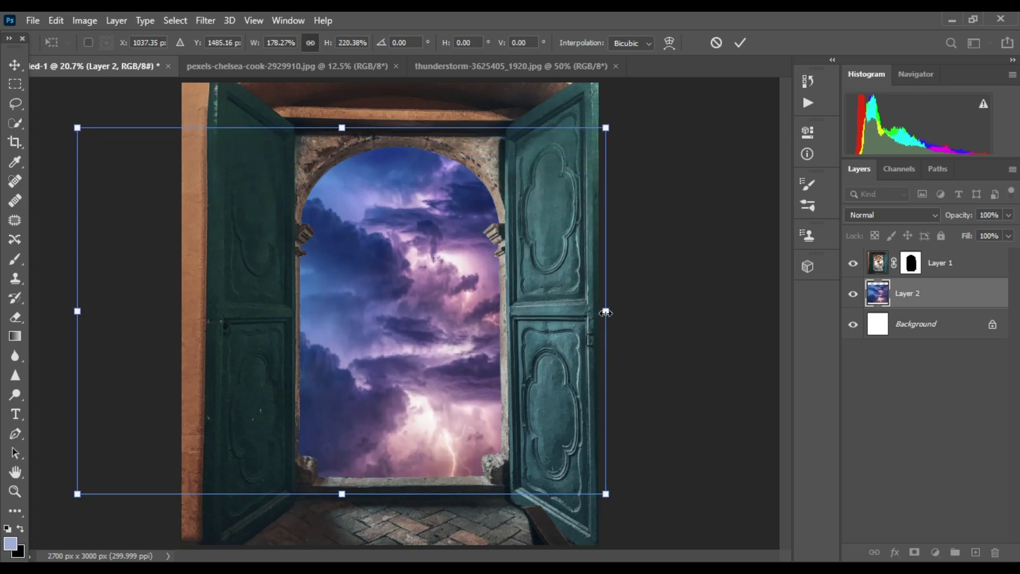
pyautogui.moveTo(606, 313); pyautogui.dragTo(573, 312)
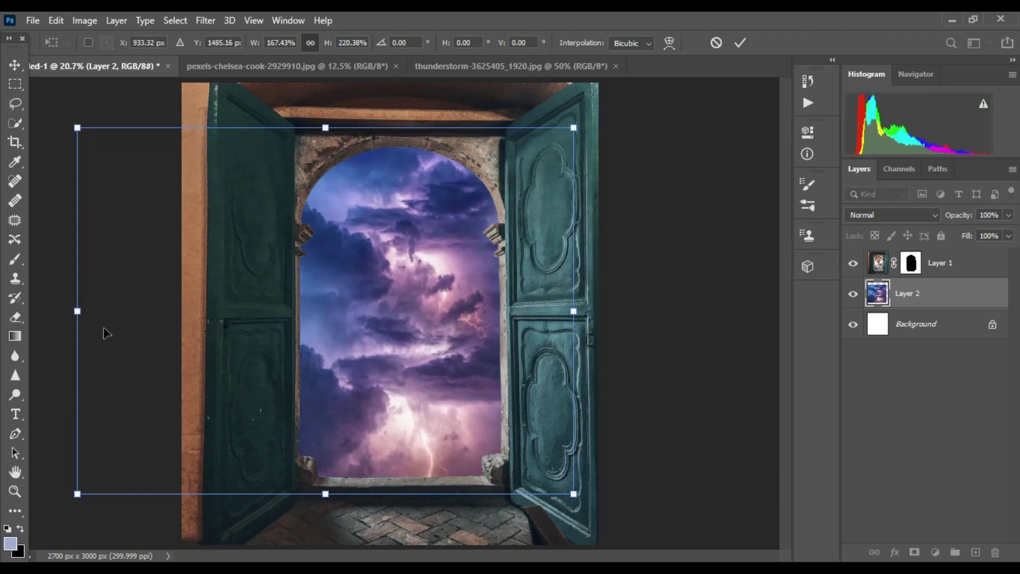
pyautogui.moveTo(76, 311); pyautogui.dragTo(136, 311)
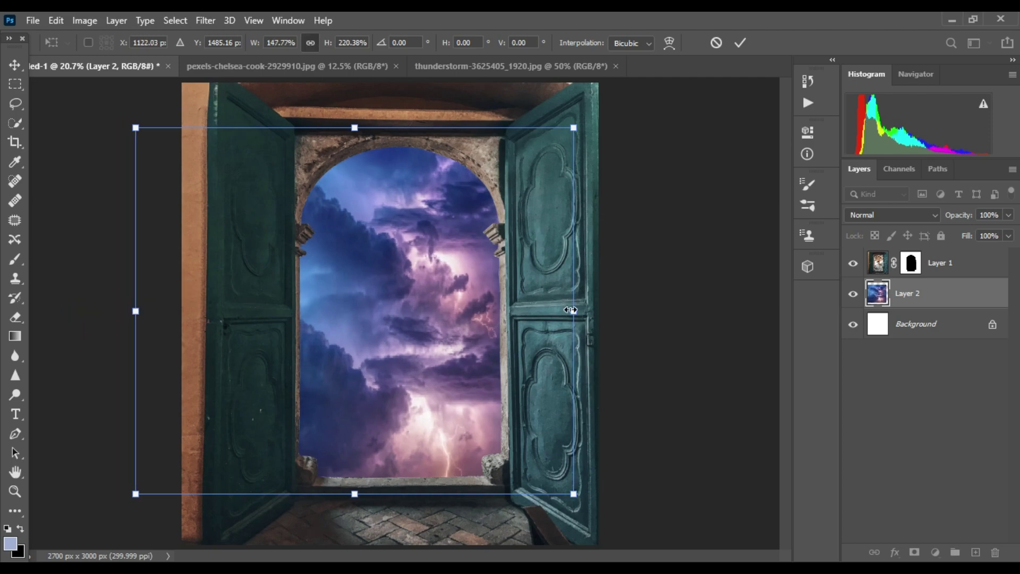
pyautogui.moveTo(570, 310); pyautogui.dragTo(629, 307)
pyautogui.moveTo(436, 342)
pyautogui.mouseDown()
pyautogui.moveTo(417, 343)
pyautogui.moveTo(357, 304)
pyautogui.mouseUp()
pyautogui.press('Return')
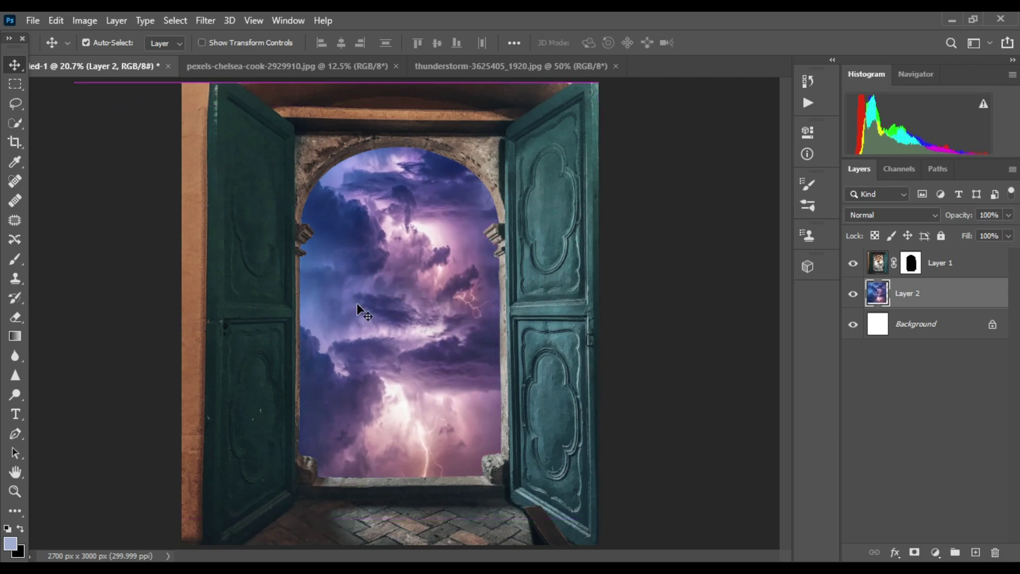
# Lasso-select the lightning bolt striking the sill
pyautogui.click(12, 124)
pyautogui.click(15, 103)
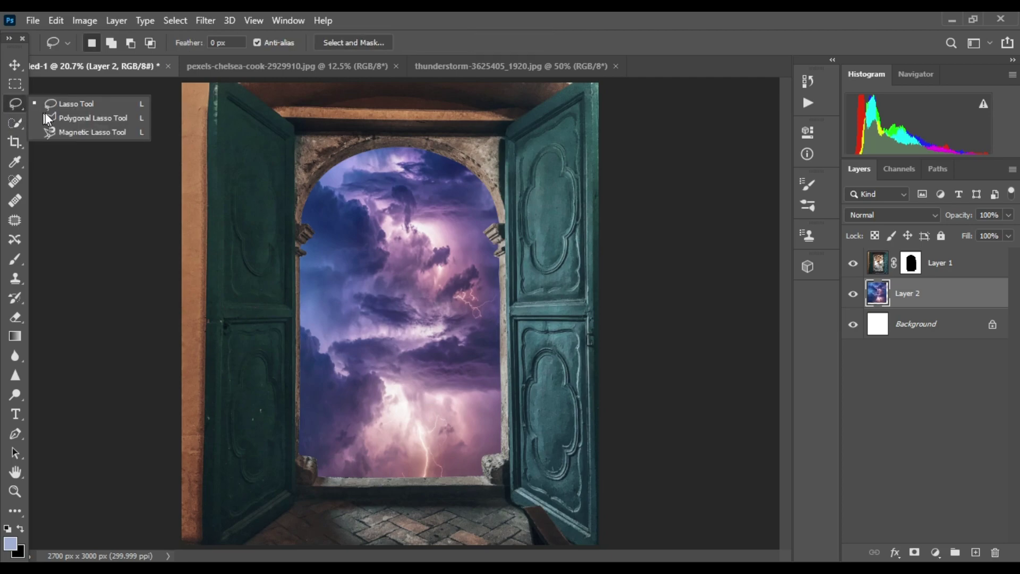
pyautogui.click(56, 104)
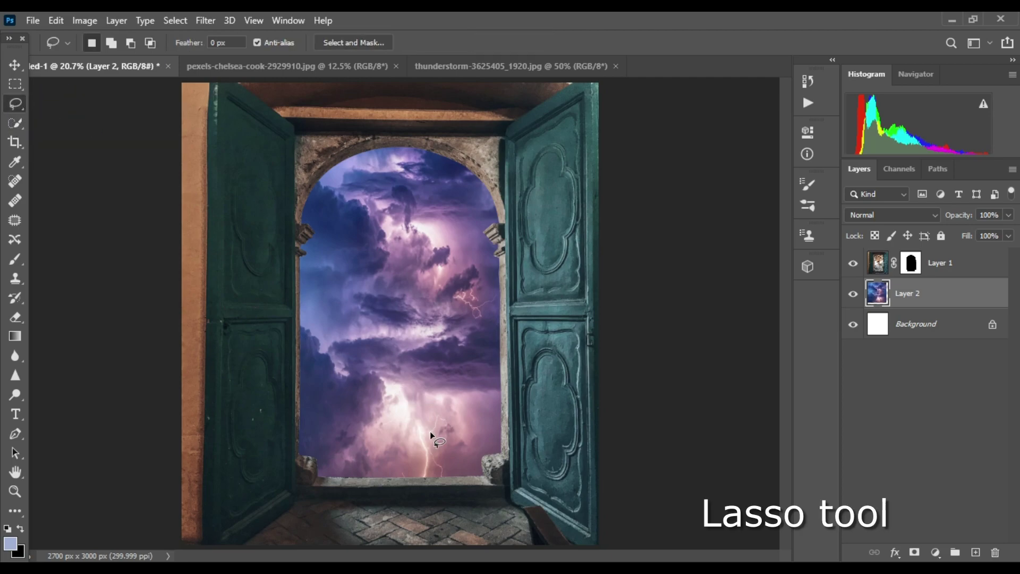
pyautogui.scroll(2, 429, 425)
pyautogui.scroll(2, 429, 425)
pyautogui.moveTo(407, 433)
pyautogui.mouseDown()
pyautogui.moveTo(377, 333)
pyautogui.moveTo(369, 359)
pyautogui.mouseUp()
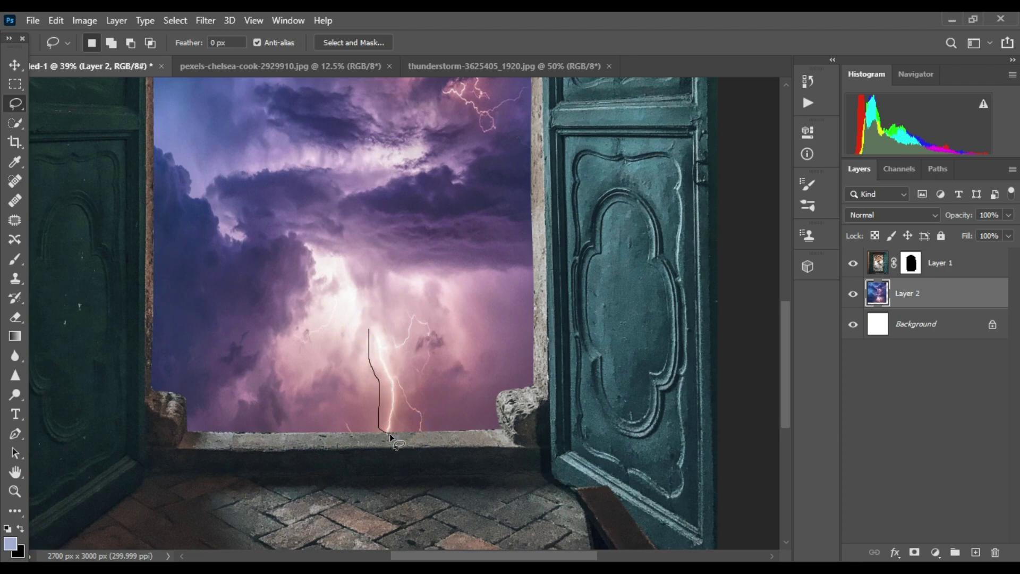
pyautogui.moveTo(386, 432); pyautogui.dragTo(402, 430)
pyautogui.moveTo(424, 310)
pyautogui.mouseDown()
pyautogui.moveTo(382, 315)
pyautogui.moveTo(371, 336)
pyautogui.mouseUp()
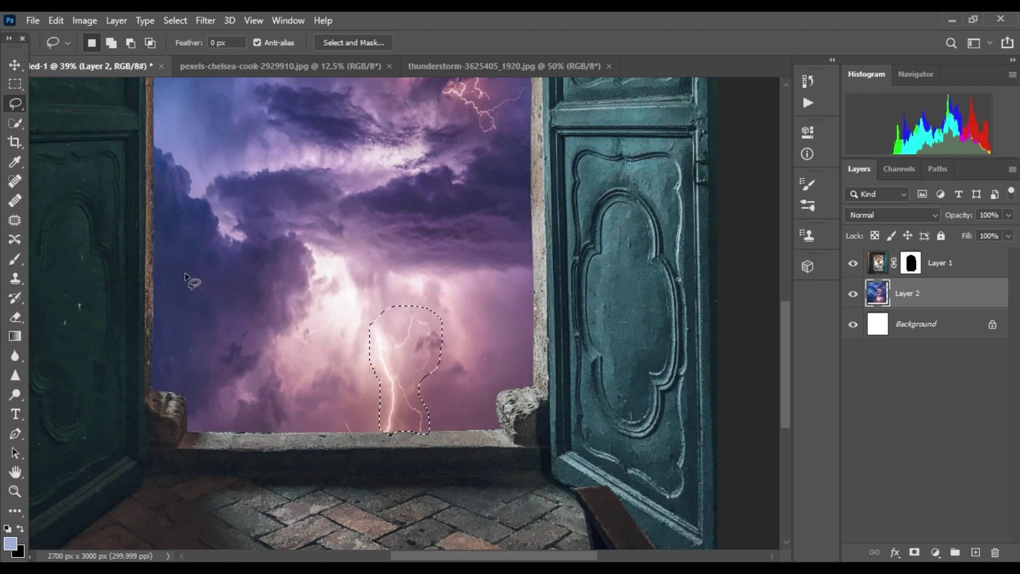
# Content-Aware fill the lightning area and deselect
pyautogui.click(33, 19)
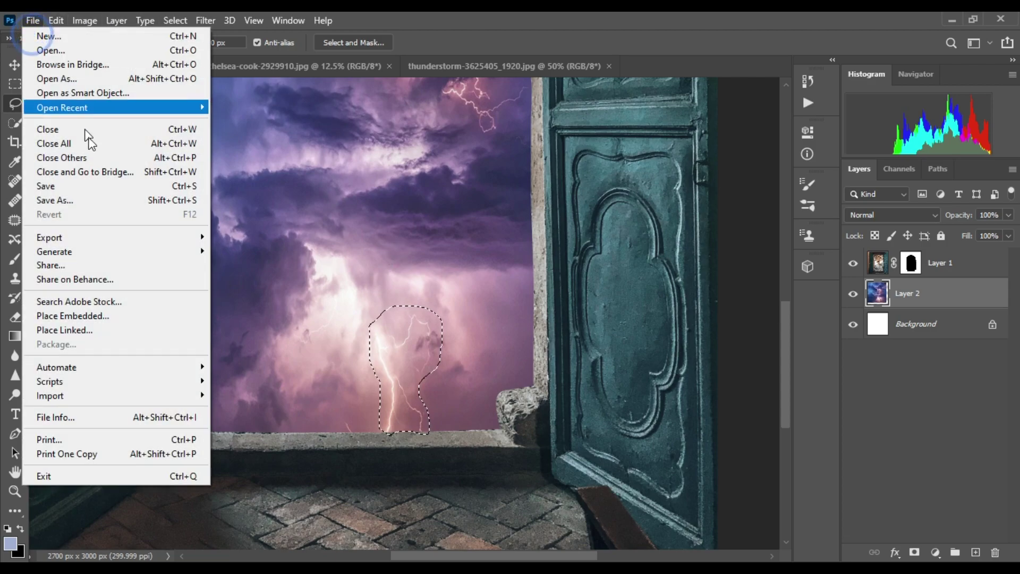
pyautogui.click(221, 251)
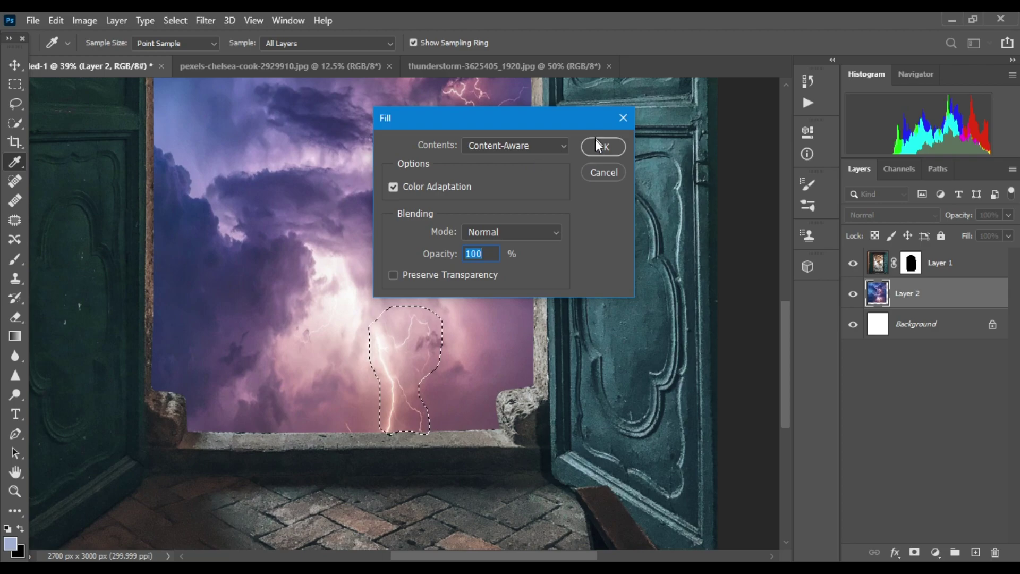
pyautogui.click(603, 147)
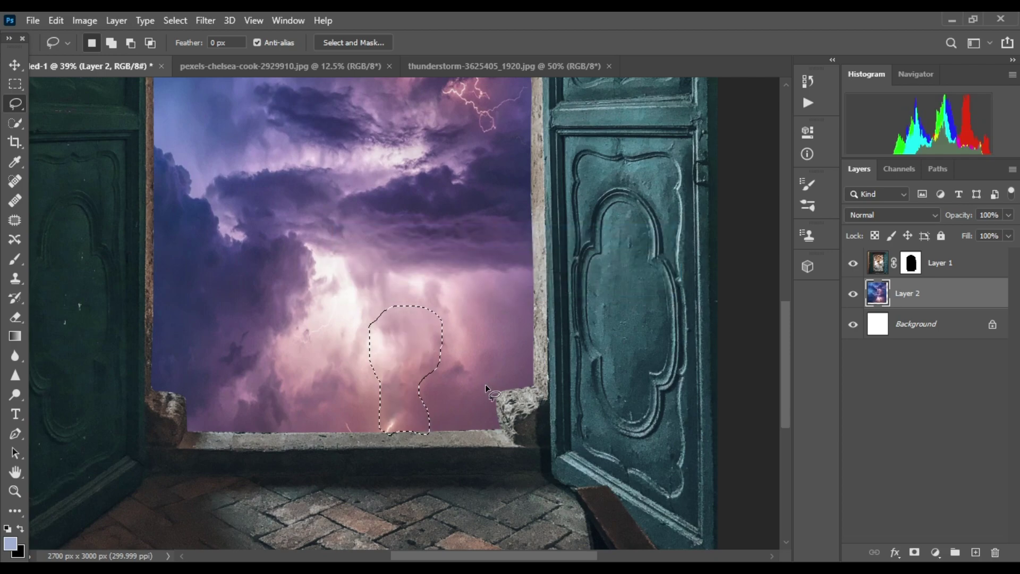
pyautogui.moveTo(441, 360); pyautogui.dragTo(440, 336)
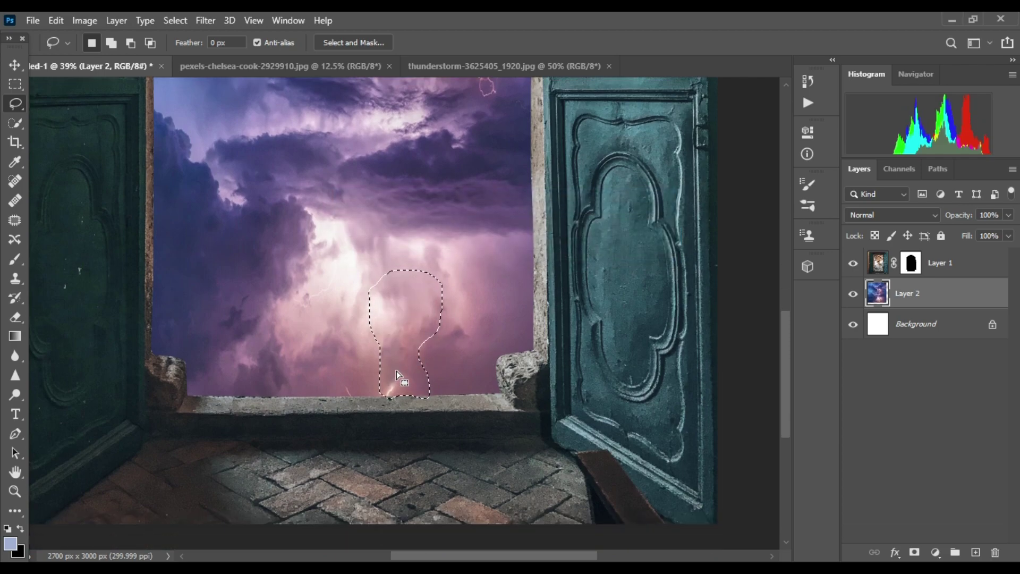
pyautogui.hotkey('ctrl', 'd')
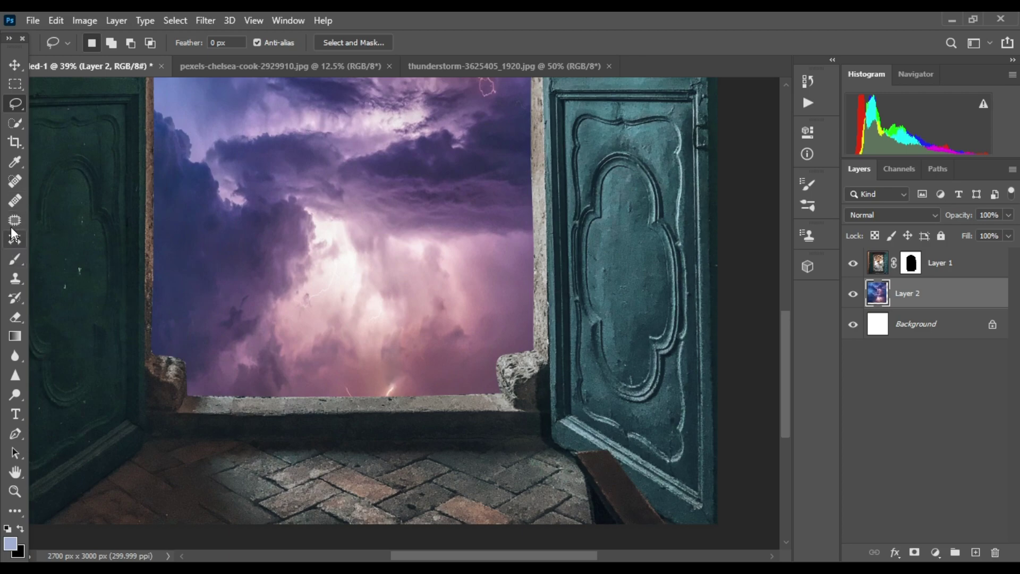
# Patch away the leftover lightning spot on the sill and the pink streak above the ledge
pyautogui.click(14, 223)
pyautogui.scroll(5, 392, 394)
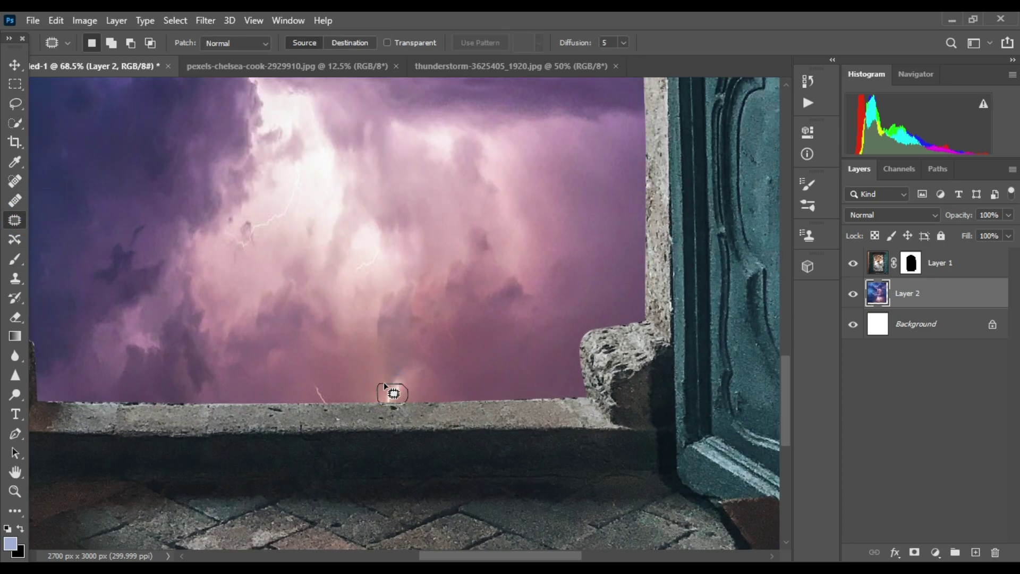
pyautogui.moveTo(385, 387)
pyautogui.mouseDown()
pyautogui.moveTo(399, 387)
pyautogui.moveTo(369, 318)
pyautogui.mouseUp()
pyautogui.hotkey('ctrl', 'd')
pyautogui.scroll(-3, 396, 308)
pyautogui.moveTo(342, 268); pyautogui.dragTo(318, 359)
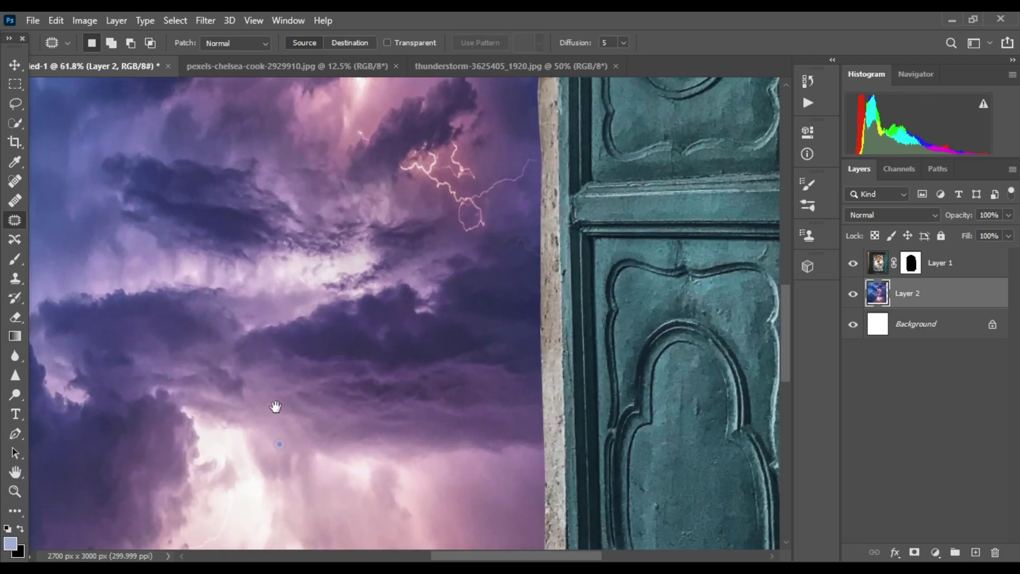
pyautogui.scroll(10, 337, 231)
pyautogui.moveTo(328, 284)
pyautogui.mouseDown()
pyautogui.moveTo(369, 308)
pyautogui.moveTo(329, 282)
pyautogui.moveTo(386, 289)
pyautogui.mouseUp()
pyautogui.hotkey('ctrl', 'd')
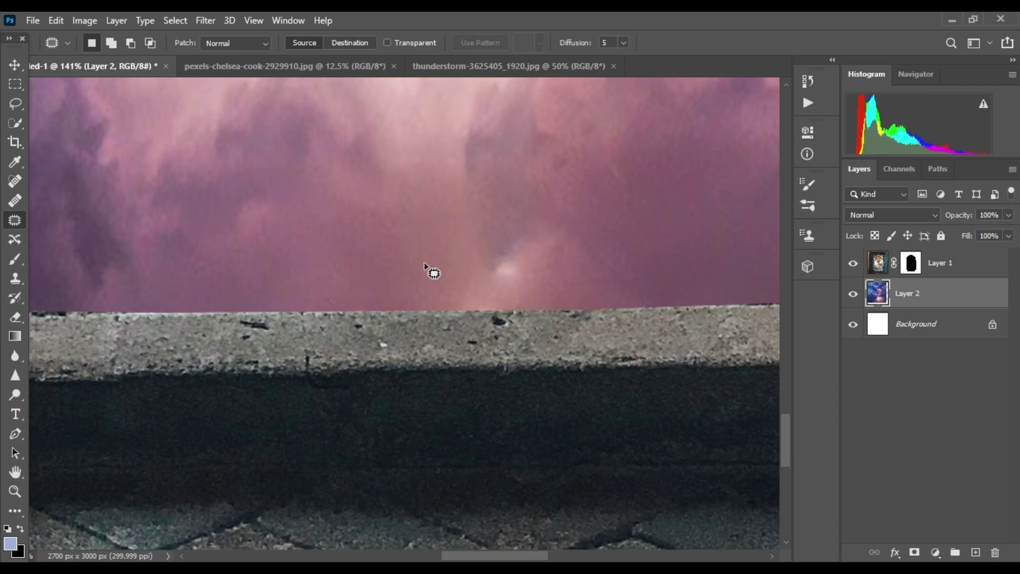
pyautogui.scroll(-3, 425, 260)
pyautogui.scroll(-5, 394, 290)
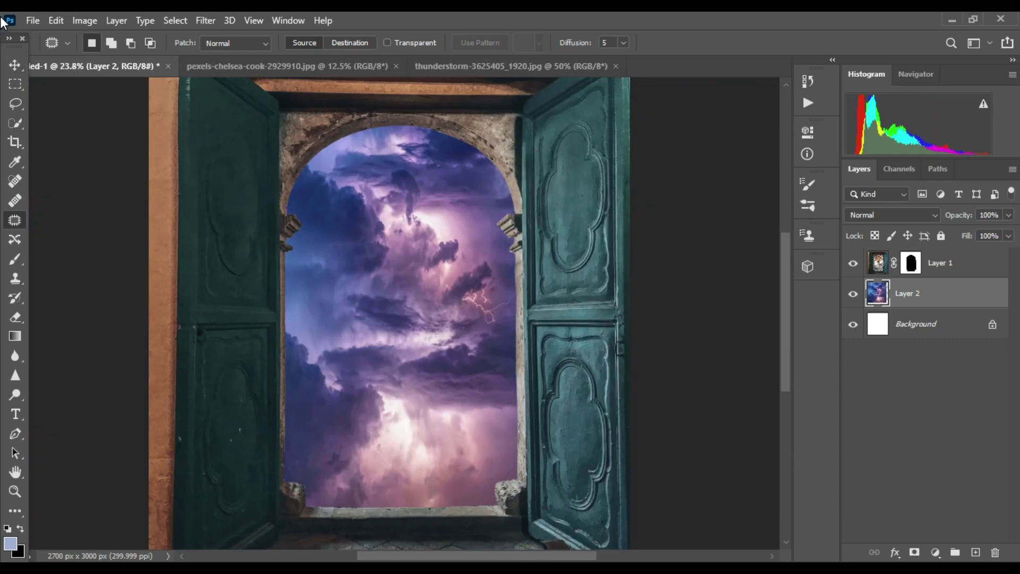
# Open the Man.png cut-out image
pyautogui.click(33, 20)
pyautogui.press('Escape')
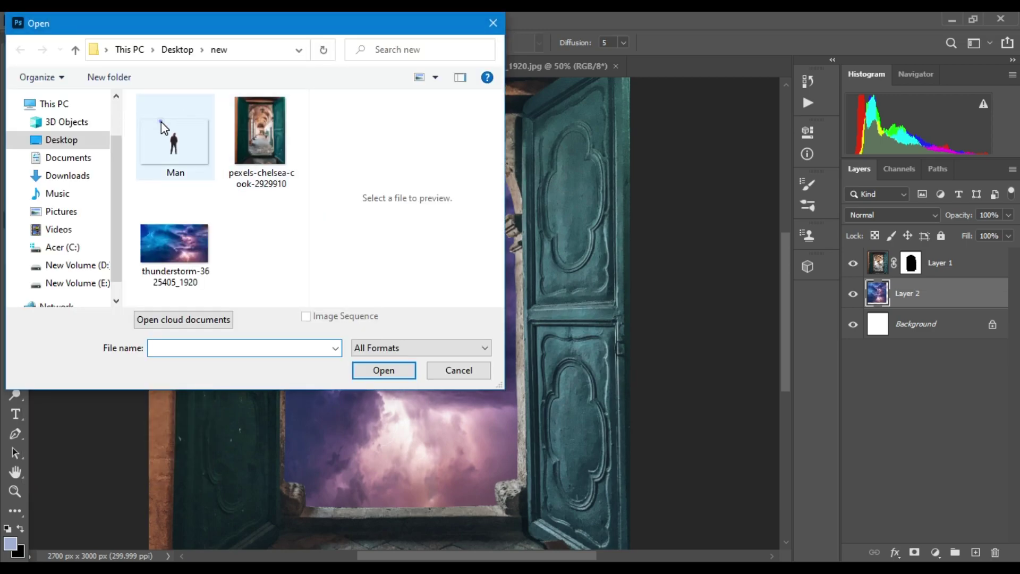
pyautogui.click(162, 125)
pyautogui.click(405, 375)
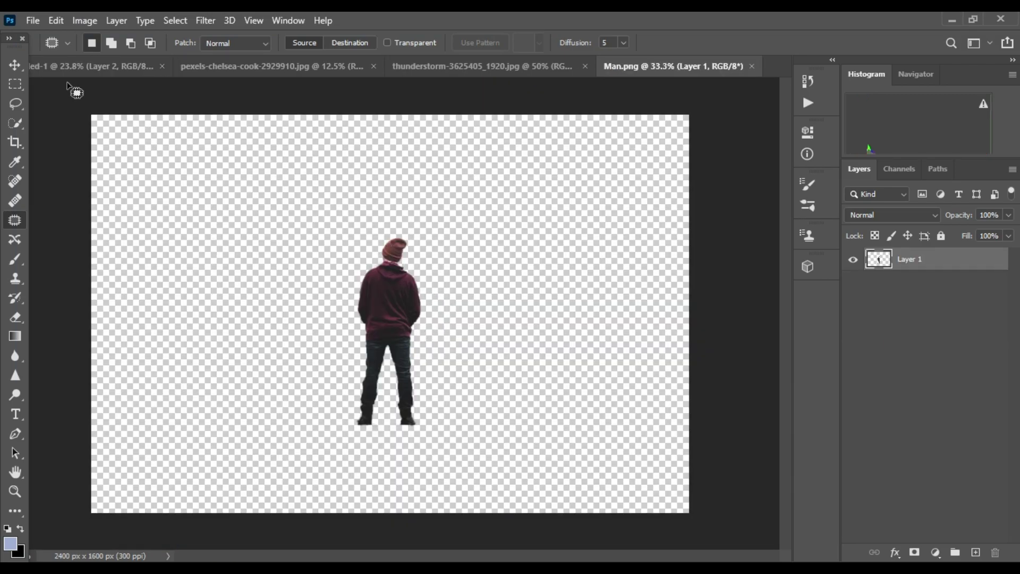
# Drag the man into the composite as Layer 3, enlarge him and raise him above Layer 1
pyautogui.click(14, 64)
pyautogui.moveTo(401, 311)
pyautogui.mouseDown()
pyautogui.moveTo(122, 59)
pyautogui.moveTo(264, 235)
pyautogui.mouseUp()
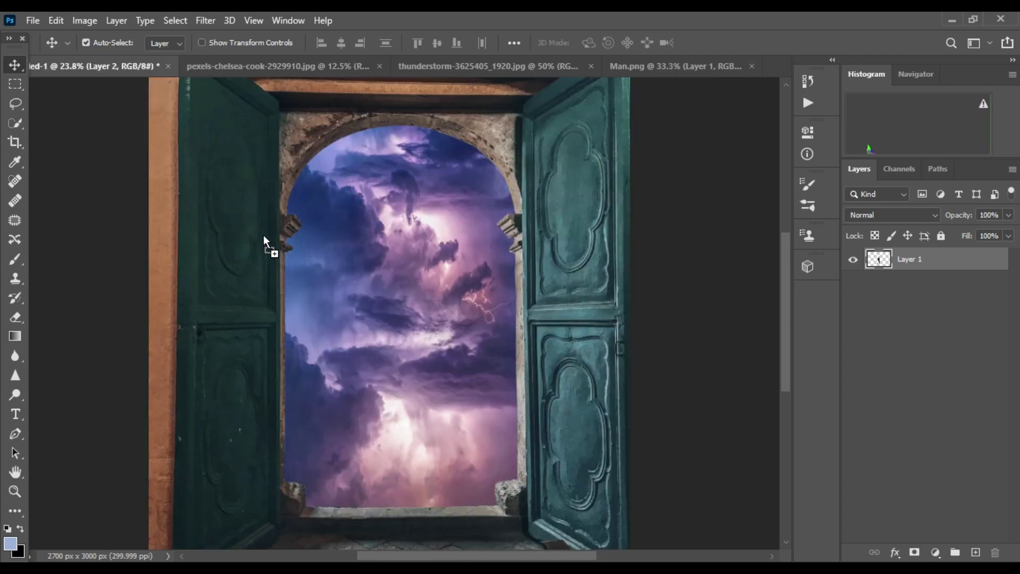
pyautogui.moveTo(426, 371)
pyautogui.mouseDown()
pyautogui.moveTo(351, 378)
pyautogui.moveTo(359, 375)
pyautogui.mouseUp()
pyautogui.hotkey('ctrl', 't')
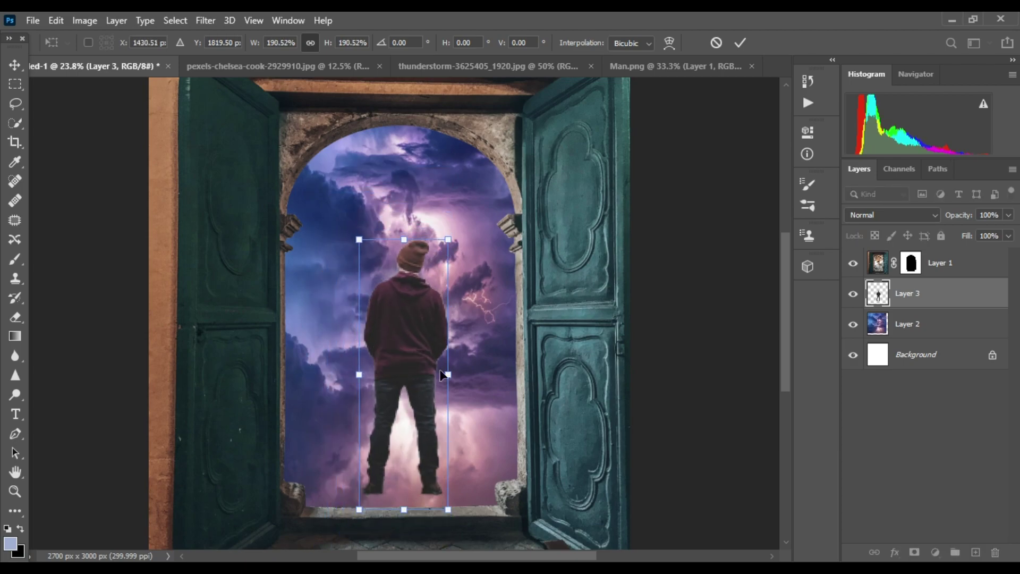
pyautogui.moveTo(448, 374); pyautogui.dragTo(420, 377)
pyautogui.press('Return')
pyautogui.hotkey('ctrl', ']')
# Position the man on the doorway threshold against the stormy sky
pyautogui.scroll(-2, 426, 367)
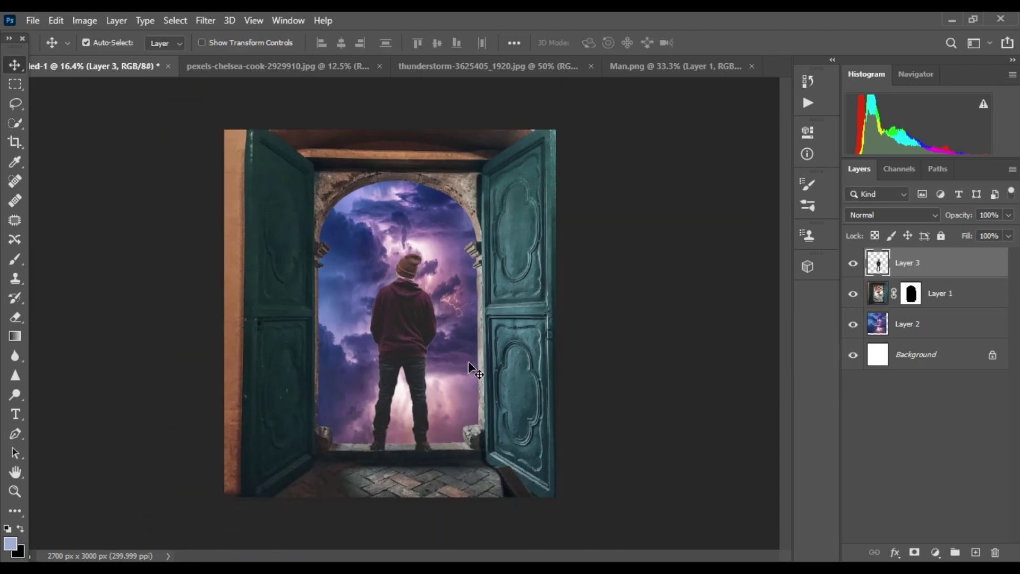
pyautogui.scroll(1, 423, 367)
pyautogui.scroll(1, 420, 367)
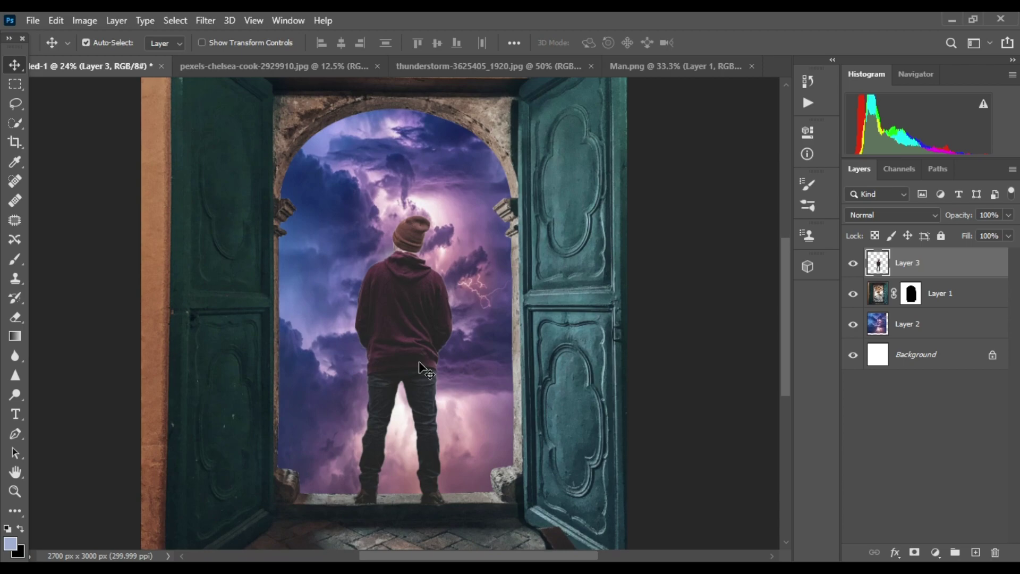
pyautogui.scroll(2, 416, 366)
pyautogui.scroll(1, 406, 282)
pyautogui.moveTo(405, 280); pyautogui.dragTo(403, 297)
pyautogui.scroll(1, 402, 282)
pyautogui.scroll(-3, 403, 298)
pyautogui.scroll(-3, 442, 305)
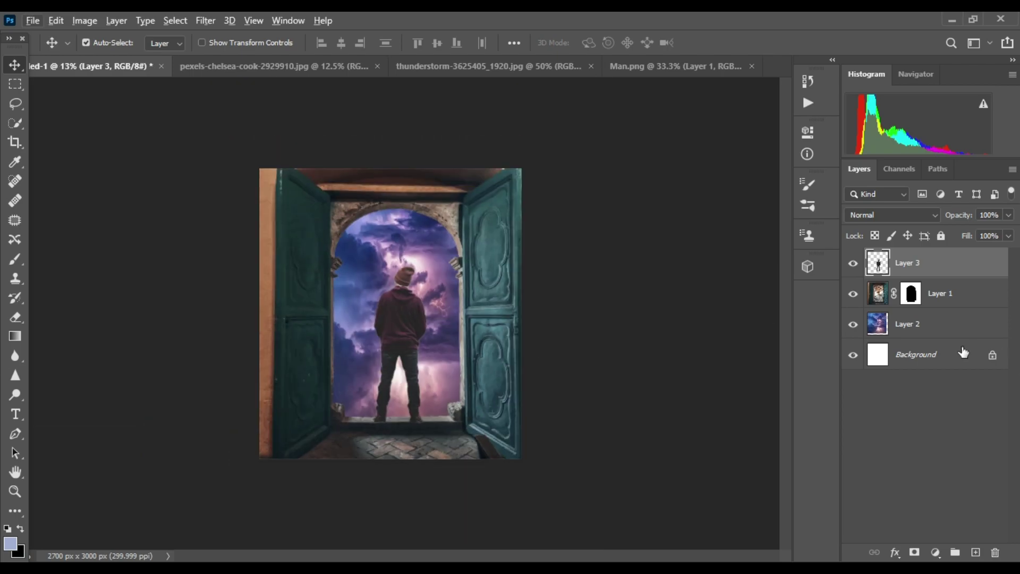
pyautogui.click(881, 325)
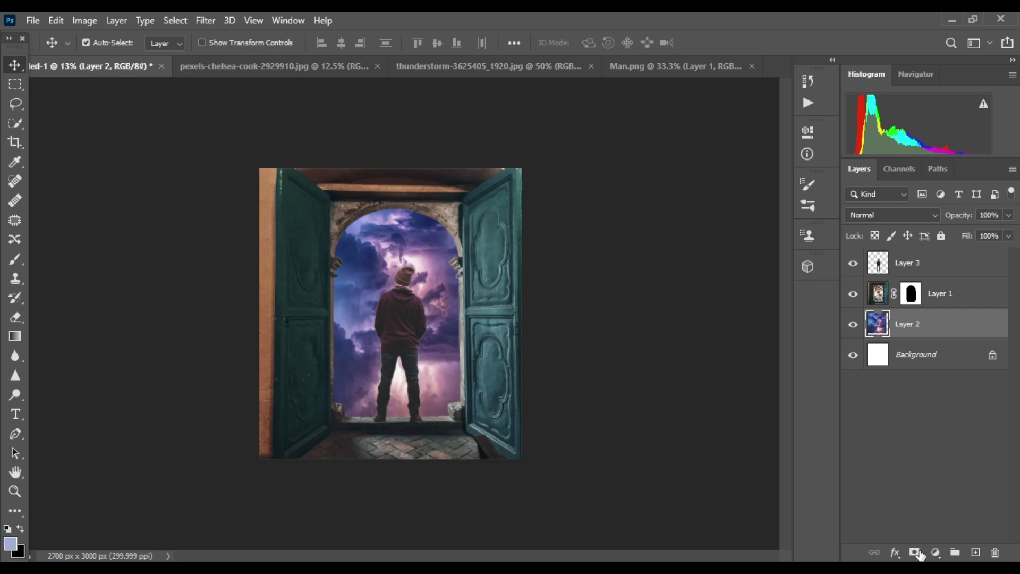
# Add a Color Balance layer clipped to the sky, with Red +14 and Yellow -100
pyautogui.click(936, 552)
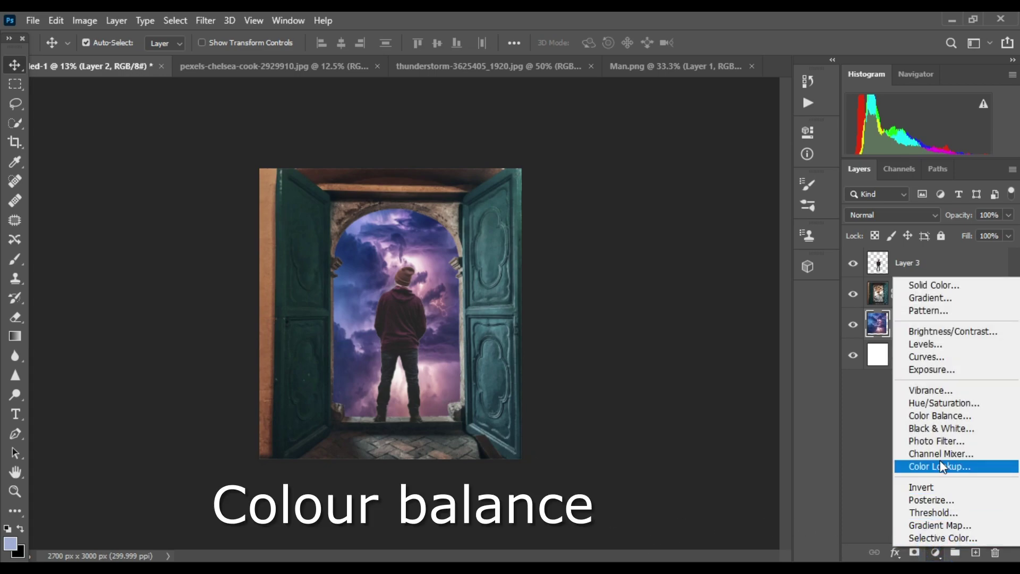
pyautogui.click(941, 415)
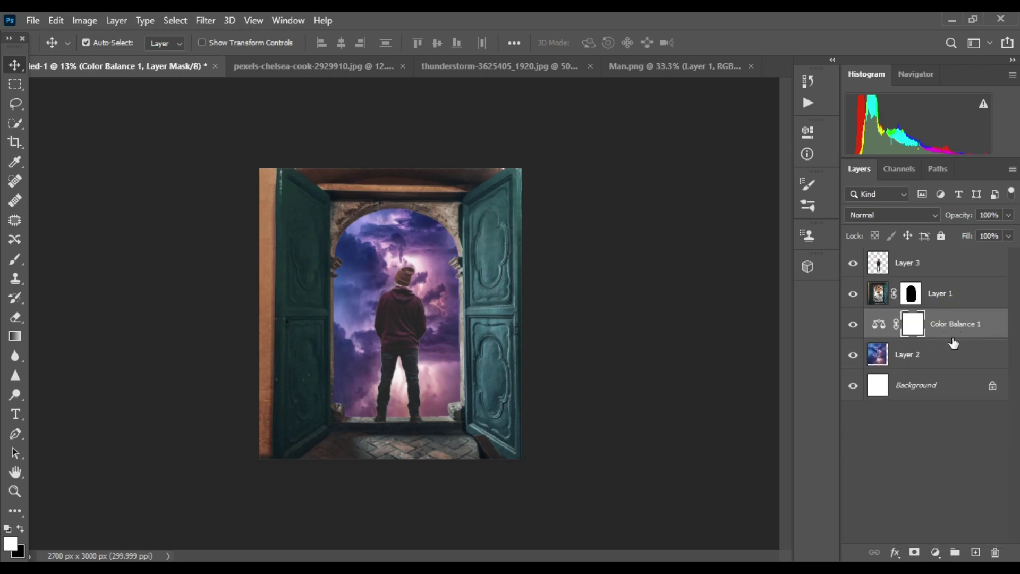
pyautogui.rightClick(931, 333)
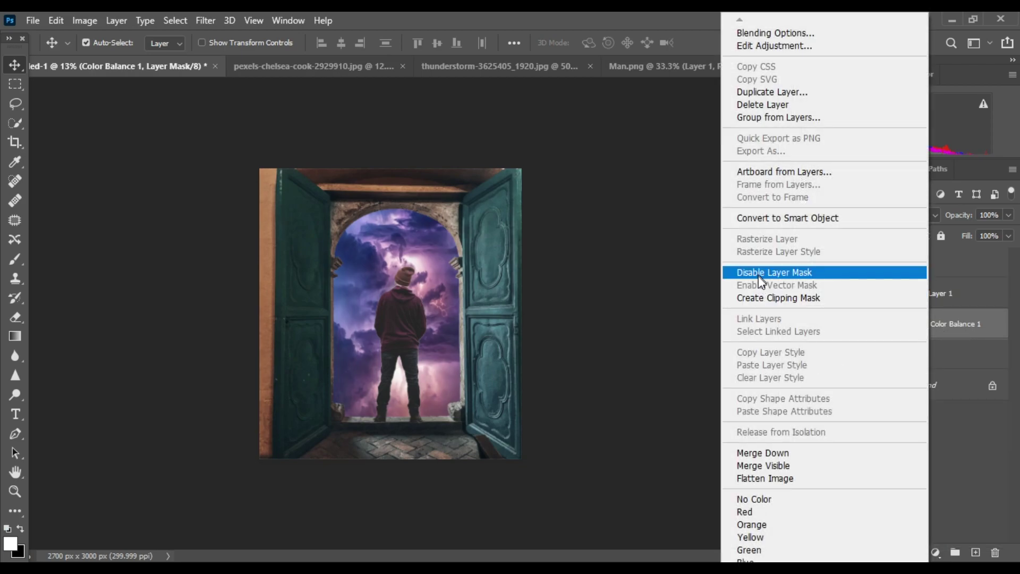
pyautogui.click(760, 299)
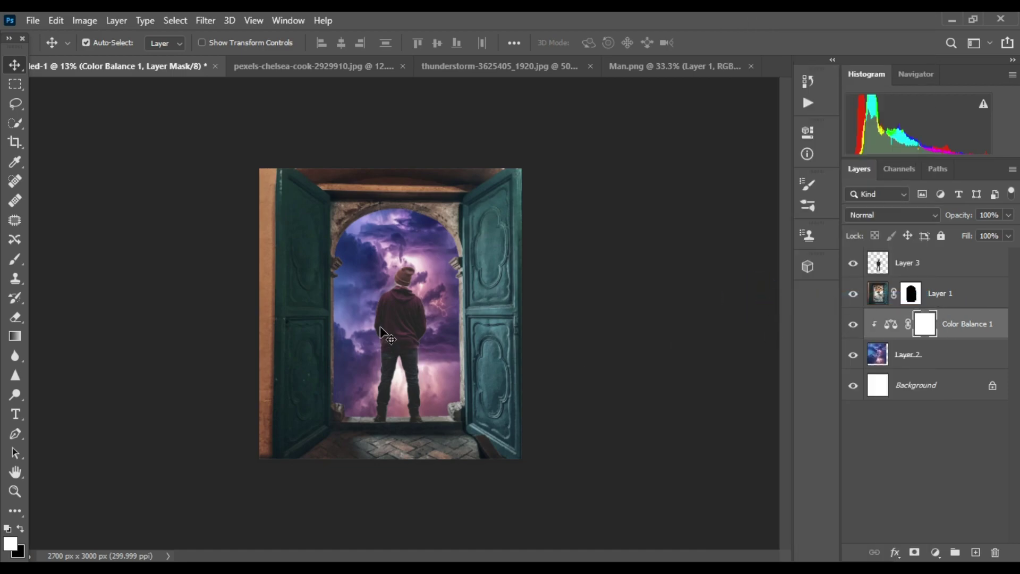
pyautogui.doubleClick(891, 323)
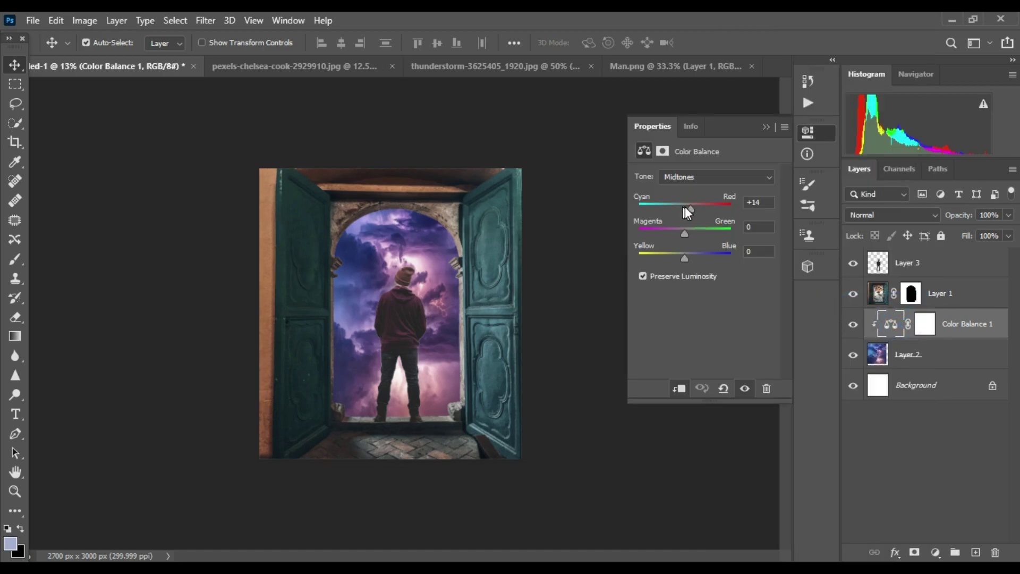
pyautogui.moveTo(685, 234)
pyautogui.mouseDown()
pyautogui.moveTo(639, 261)
pyautogui.moveTo(681, 235)
pyautogui.mouseUp()
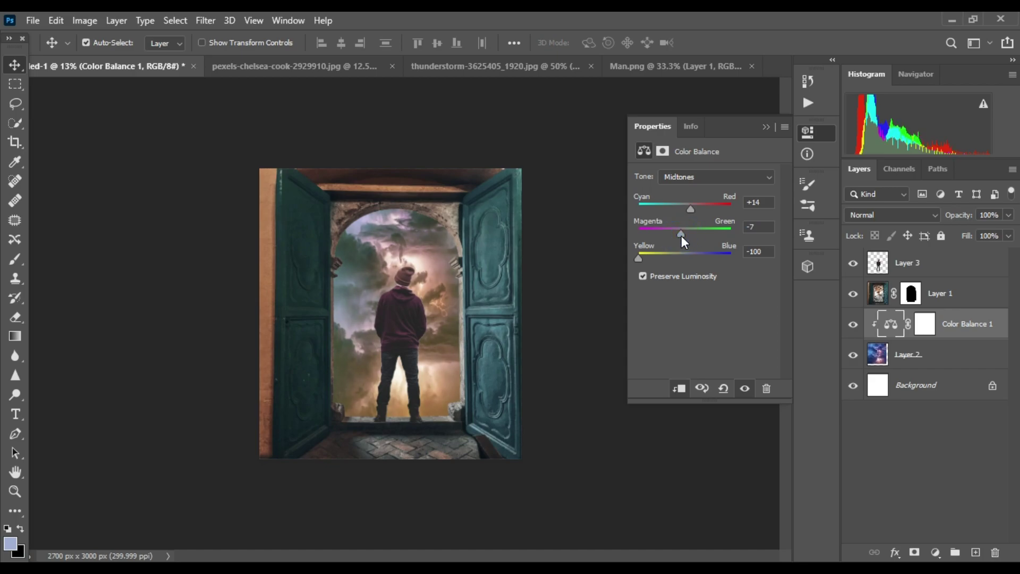
pyautogui.moveTo(682, 235); pyautogui.dragTo(683, 235)
pyautogui.click(766, 126)
# Scale the man on Layer 3 down slightly with Free Transform
pyautogui.scroll(3, 391, 264)
pyautogui.scroll(-2, 391, 263)
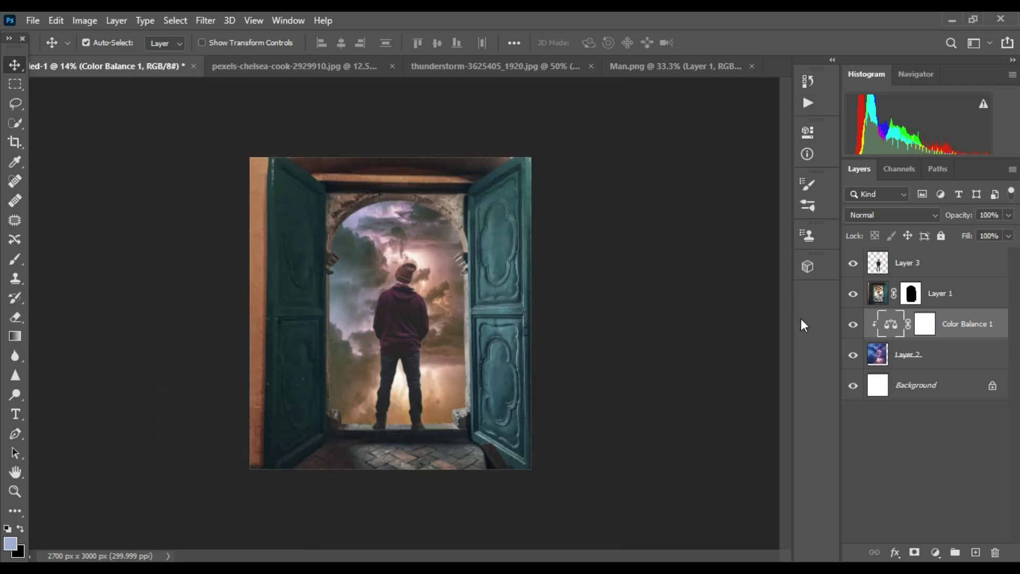
pyautogui.click(922, 263)
pyautogui.hotkey('ctrl', 't')
pyautogui.moveTo(388, 327); pyautogui.dragTo(428, 351)
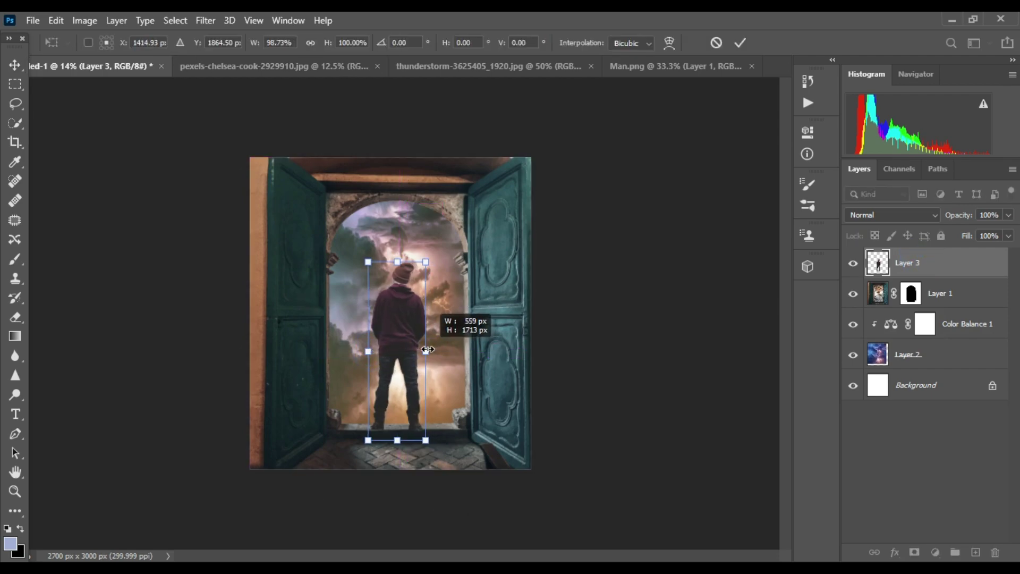
pyautogui.moveTo(396, 262); pyautogui.dragTo(396, 271)
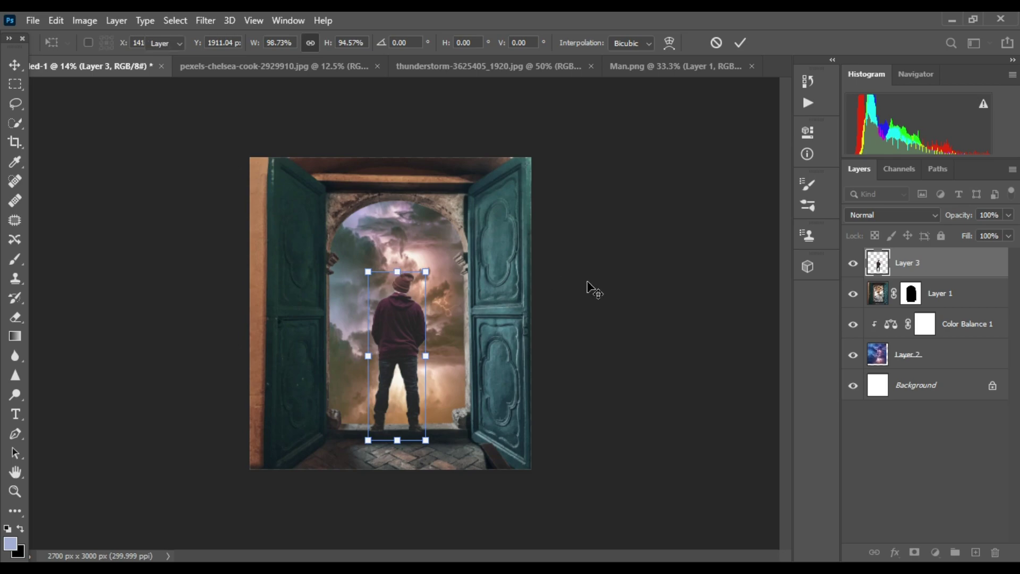
pyautogui.press('Return')
pyautogui.click(891, 324)
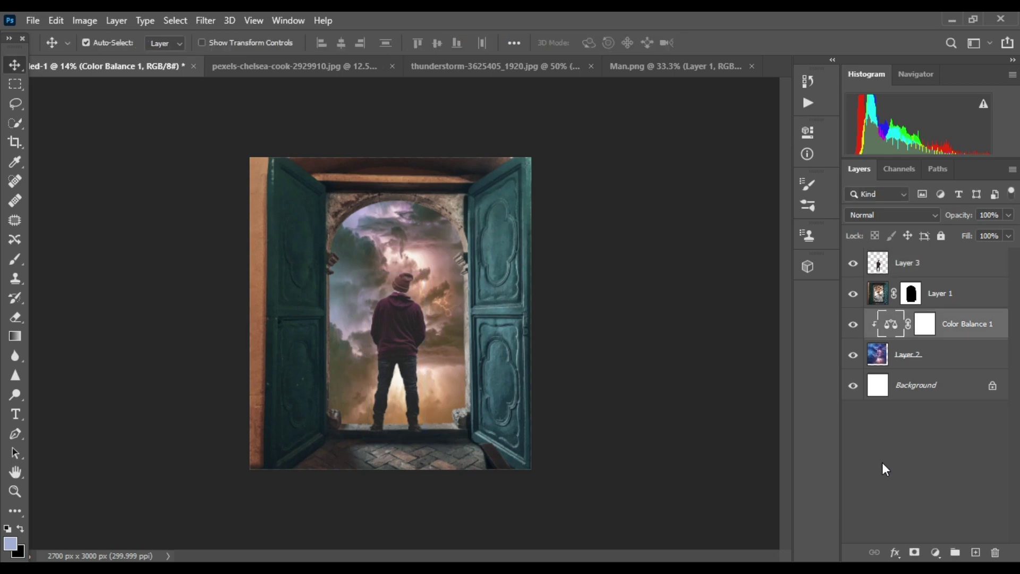
# Add a Selective Color layer setting the Reds to Cyan -100 and Black +100
pyautogui.click(936, 552)
pyautogui.click(937, 537)
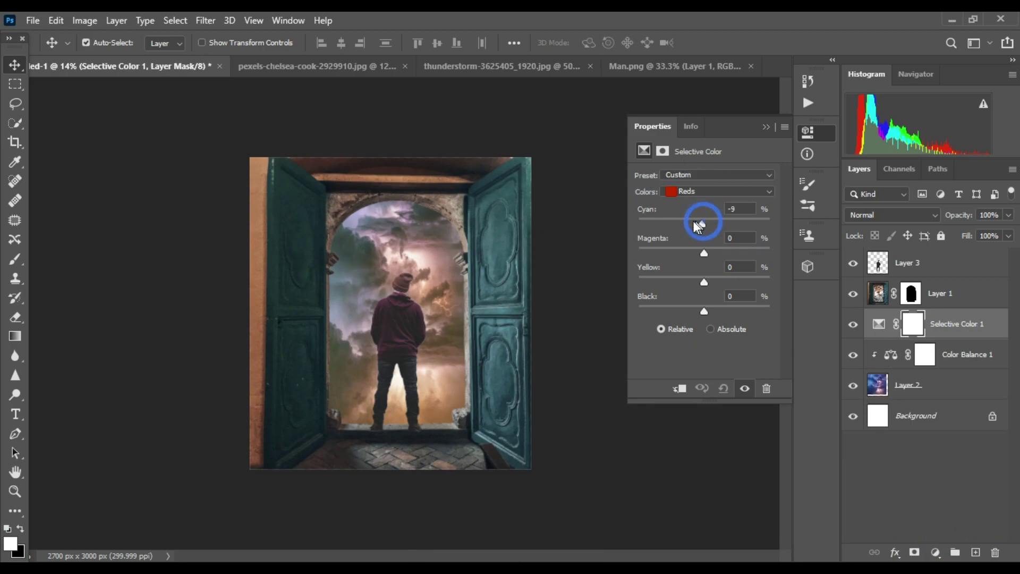
pyautogui.moveTo(694, 221); pyautogui.dragTo(656, 231)
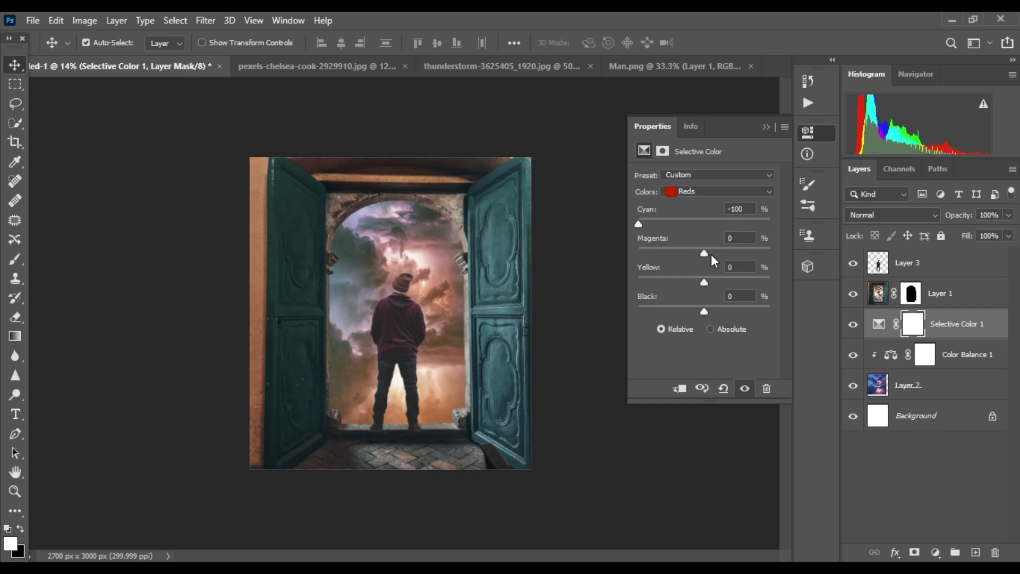
pyautogui.moveTo(705, 312); pyautogui.dragTo(786, 312)
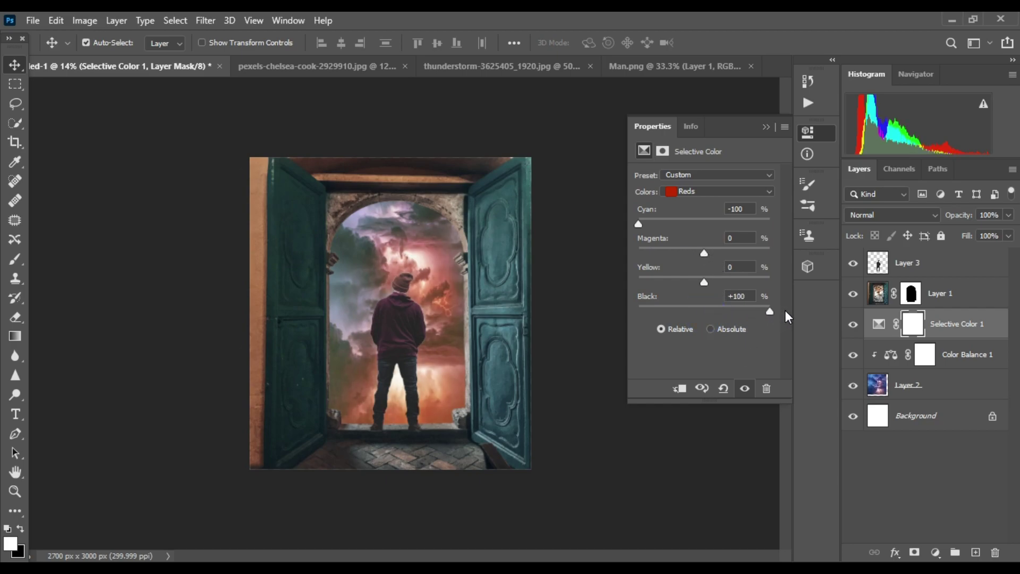
pyautogui.moveTo(674, 283)
pyautogui.mouseDown()
pyautogui.moveTo(706, 286)
pyautogui.moveTo(663, 256)
pyautogui.moveTo(702, 258)
pyautogui.mouseUp()
pyautogui.click(763, 129)
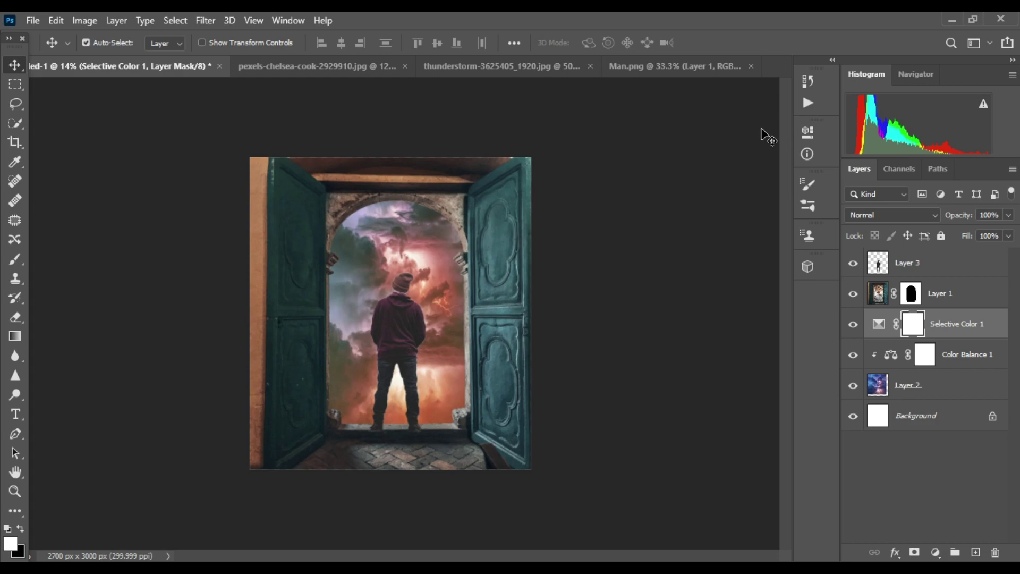
# Add a new layer named Shadows, clipped to the door layer
pyautogui.click(953, 291)
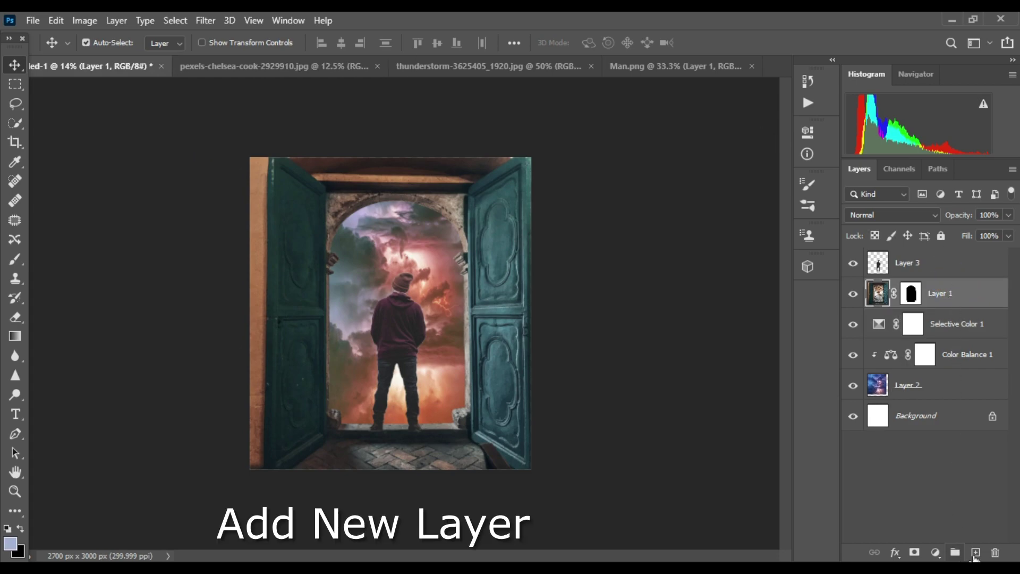
pyautogui.click(976, 553)
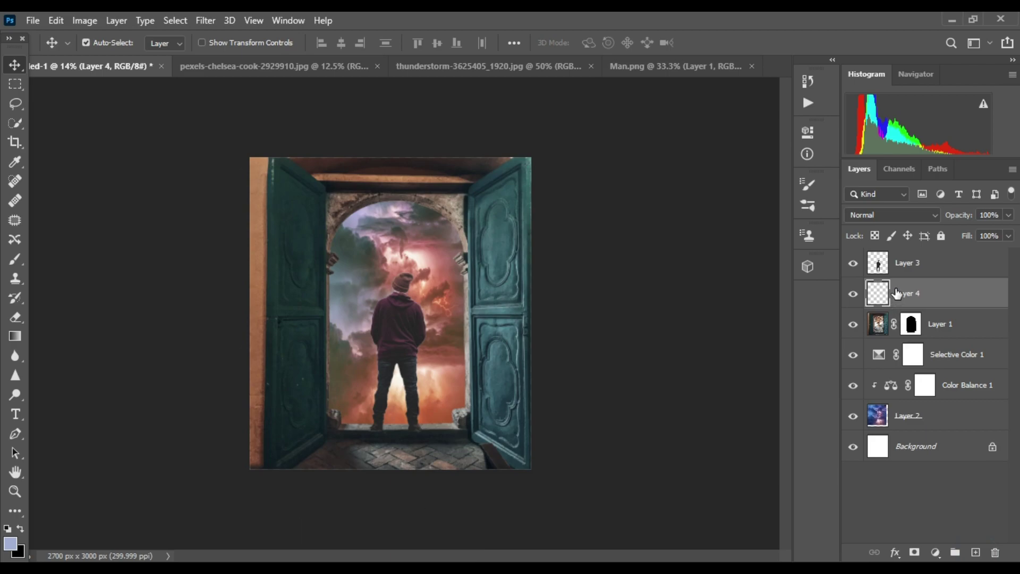
pyautogui.rightClick(896, 291)
pyautogui.click(809, 296)
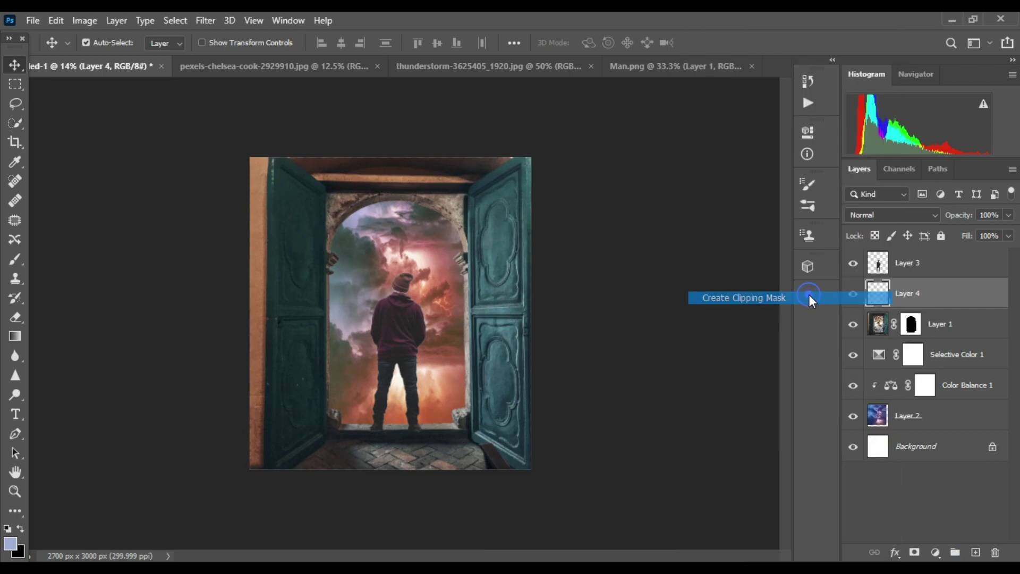
pyautogui.doubleClick(924, 293)
pyautogui.write('Shadows')
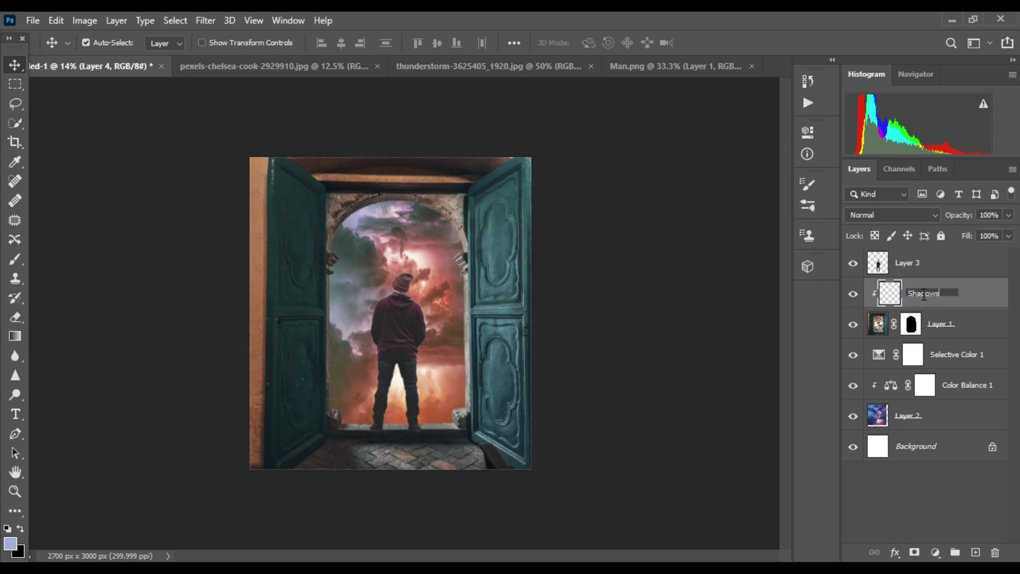
pyautogui.press('Return')
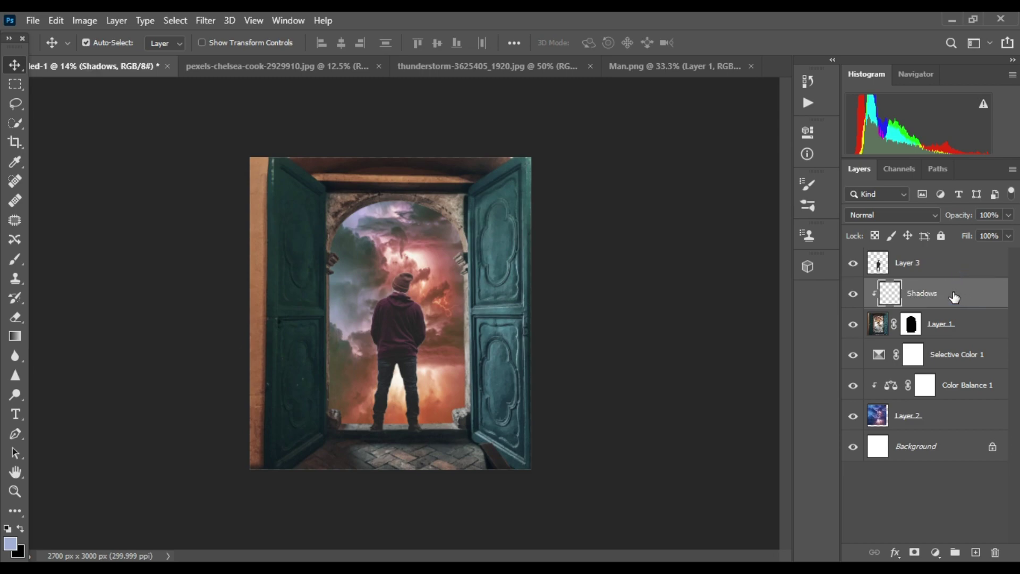
# Draw a black-and-white gradient up from the bottom edge and blend Shadows in Soft Light
pyautogui.click(25, 330)
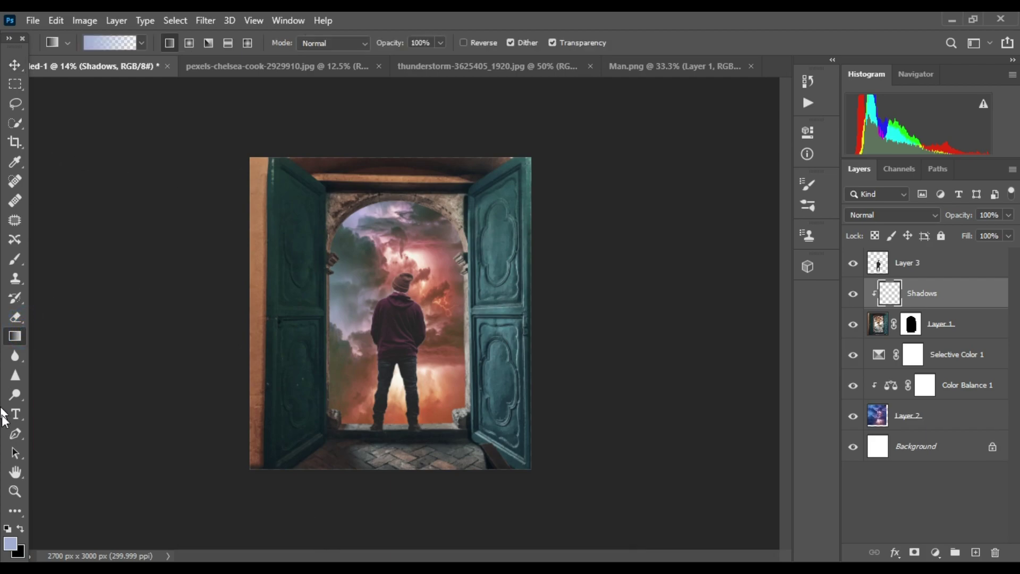
pyautogui.click(9, 530)
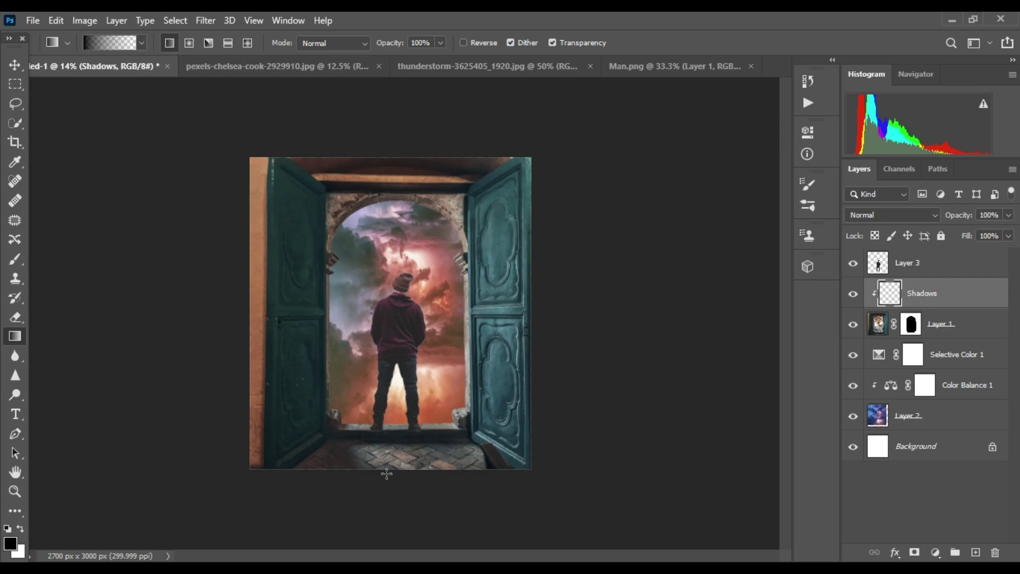
pyautogui.scroll(2, 386, 474)
pyautogui.moveTo(400, 522); pyautogui.dragTo(400, 446)
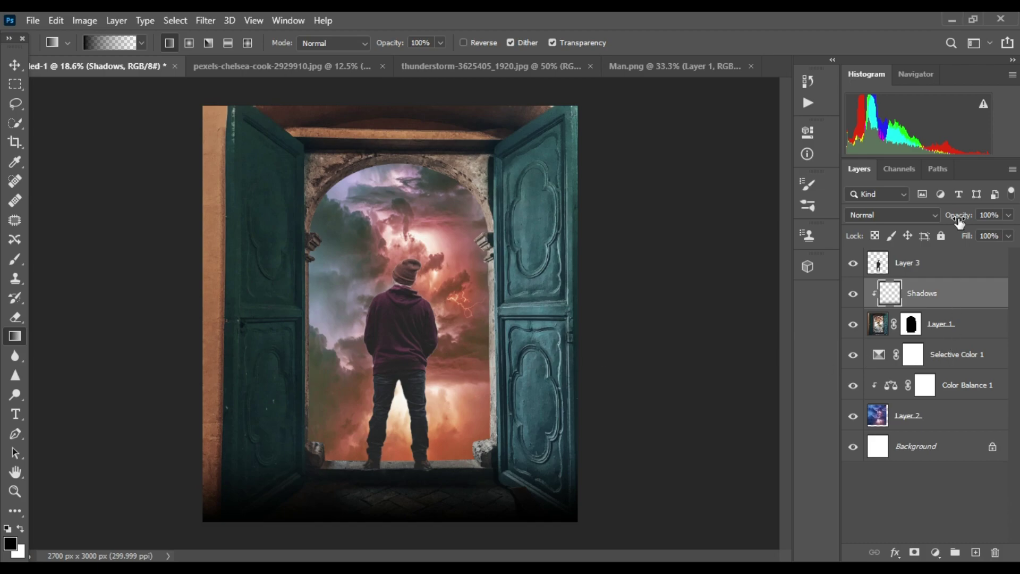
pyautogui.click(909, 214)
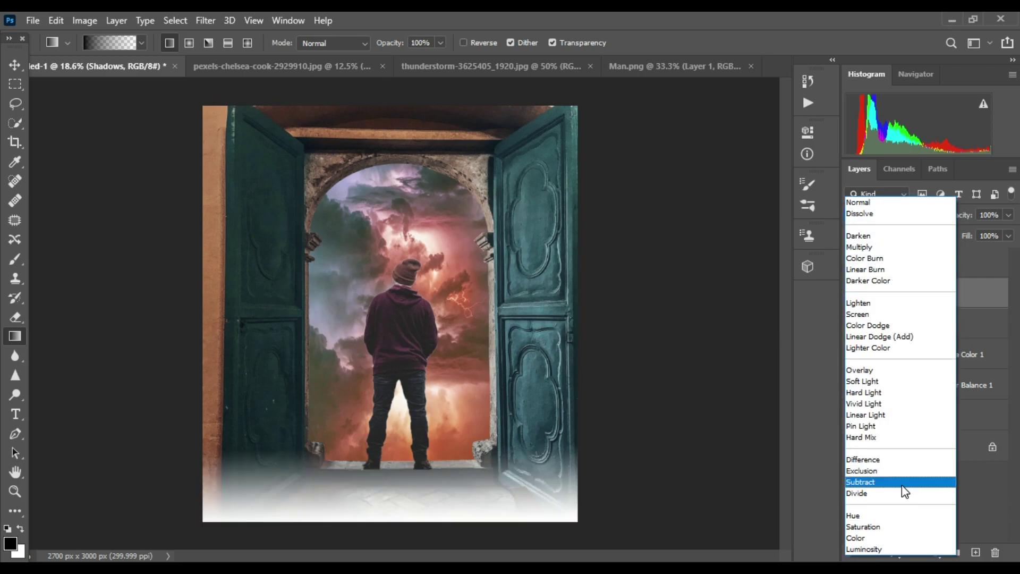
pyautogui.click(896, 381)
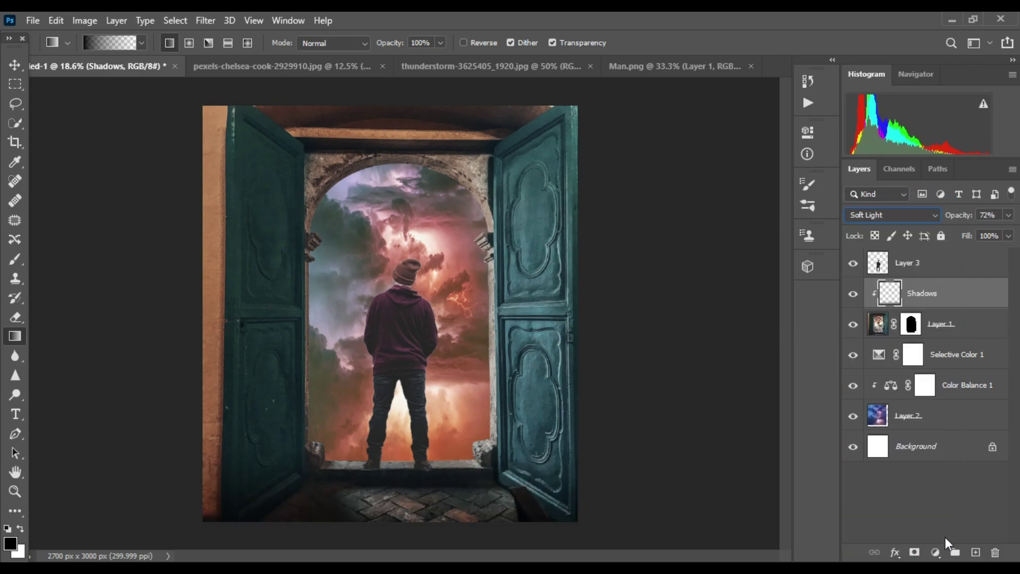
pyautogui.click(931, 554)
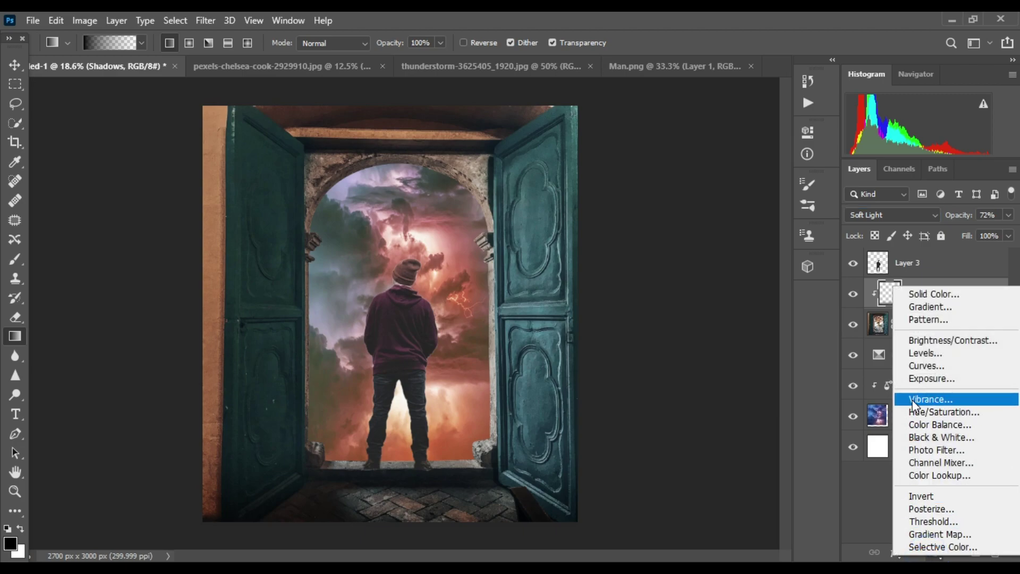
# Add a clipped Levels layer with output white 180 and input white 223
pyautogui.click(917, 353)
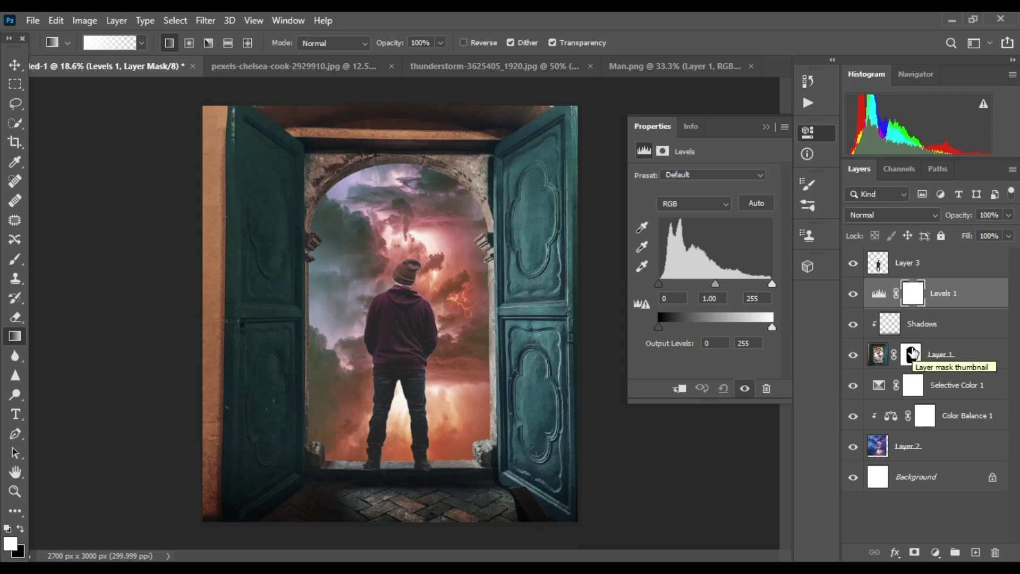
pyautogui.rightClick(967, 296)
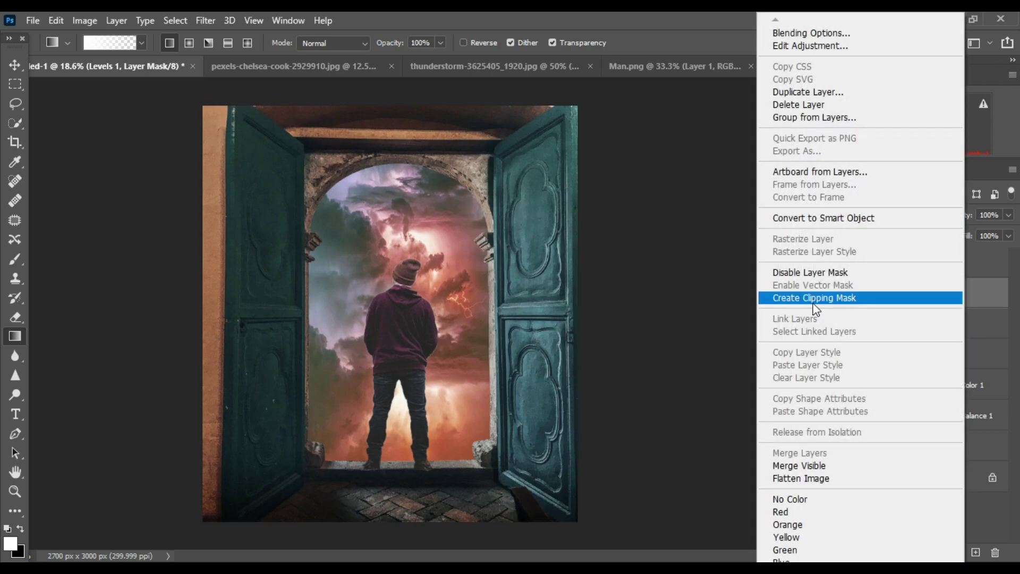
pyautogui.click(872, 296)
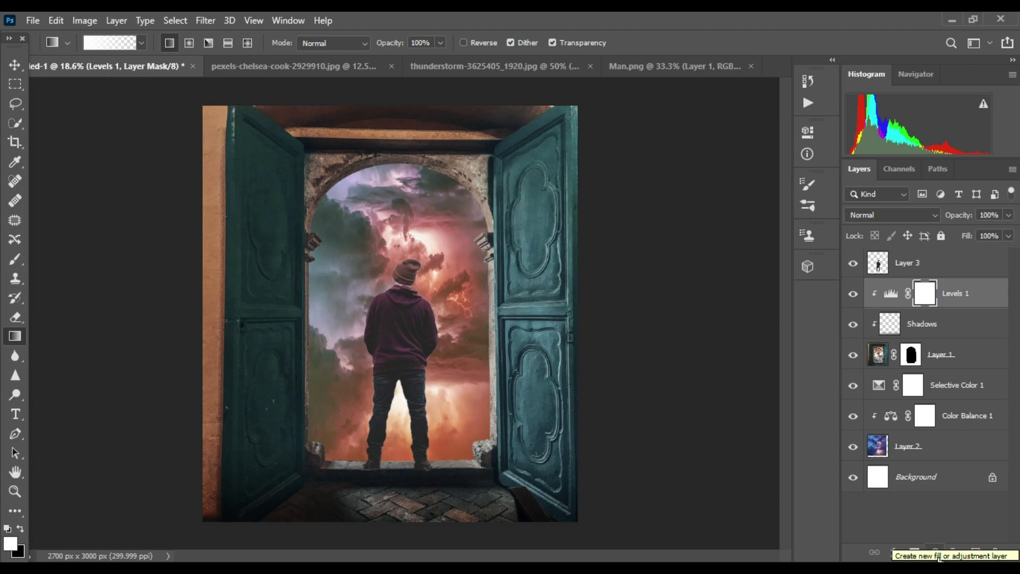
pyautogui.doubleClick(891, 294)
pyautogui.moveTo(769, 326); pyautogui.dragTo(739, 328)
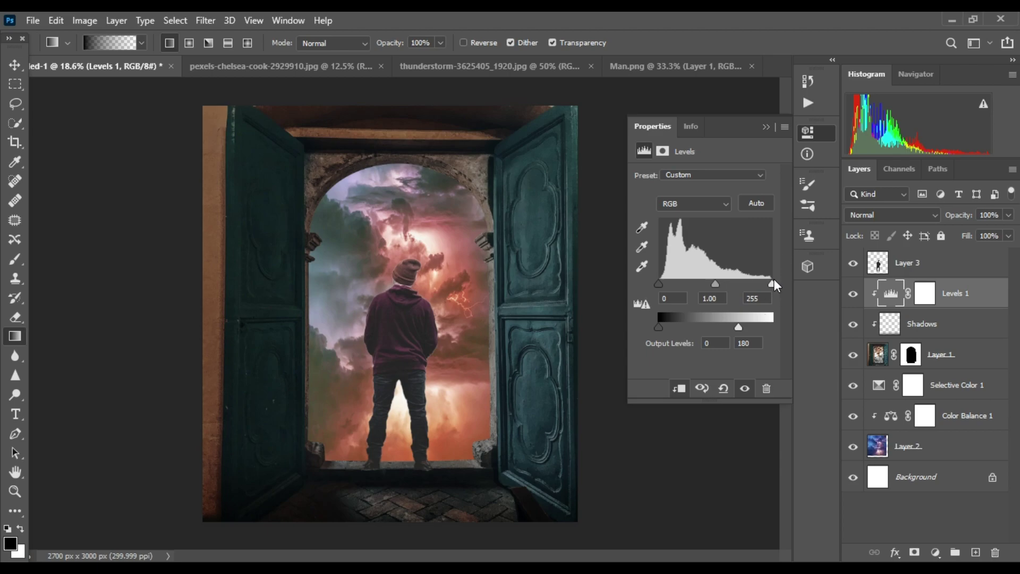
pyautogui.moveTo(772, 284); pyautogui.dragTo(757, 285)
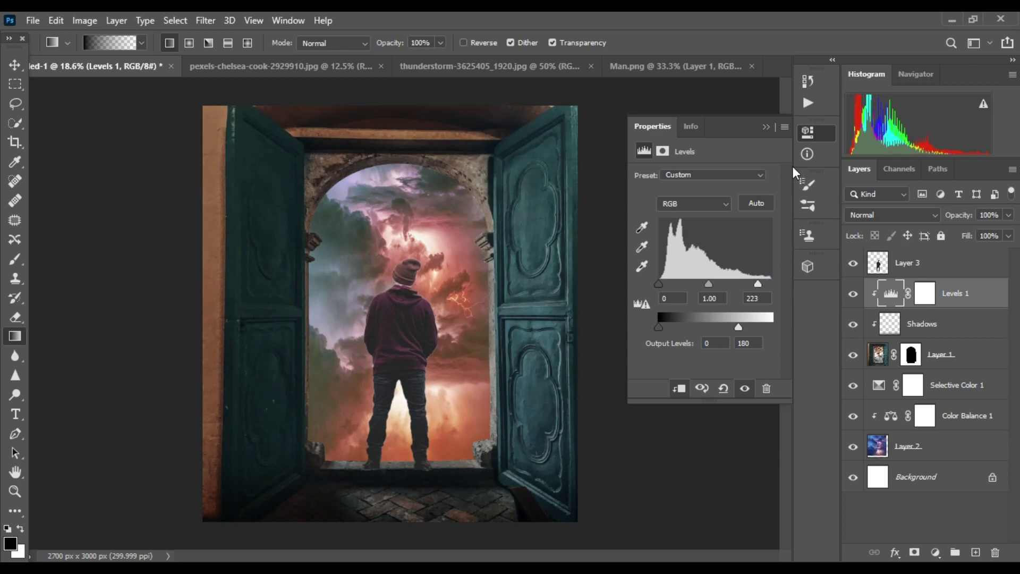
pyautogui.click(767, 127)
pyautogui.click(925, 293)
# Paint black on the Levels 1 mask along the arch and door edges with a small brush
pyautogui.press('x')
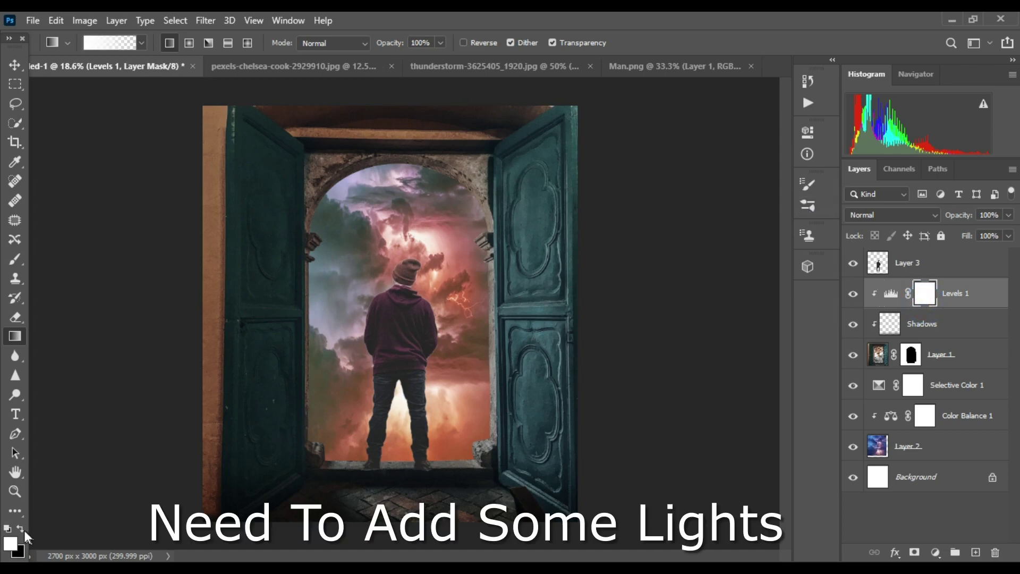
pyautogui.click(21, 529)
pyautogui.click(14, 259)
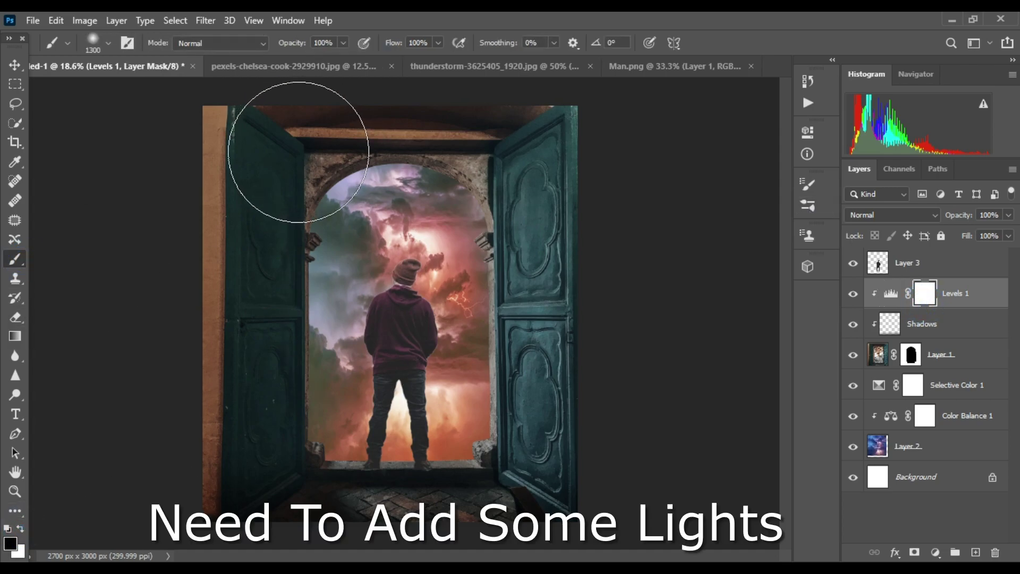
pyautogui.press('[')
pyautogui.press('[')
pyautogui.press('[')
pyautogui.keyDown('alt'); pyautogui.scroll(3, 467, 178); pyautogui.keyUp('alt')
pyautogui.keyDown('alt'); pyautogui.scroll(3, 467, 178); pyautogui.keyUp('alt')
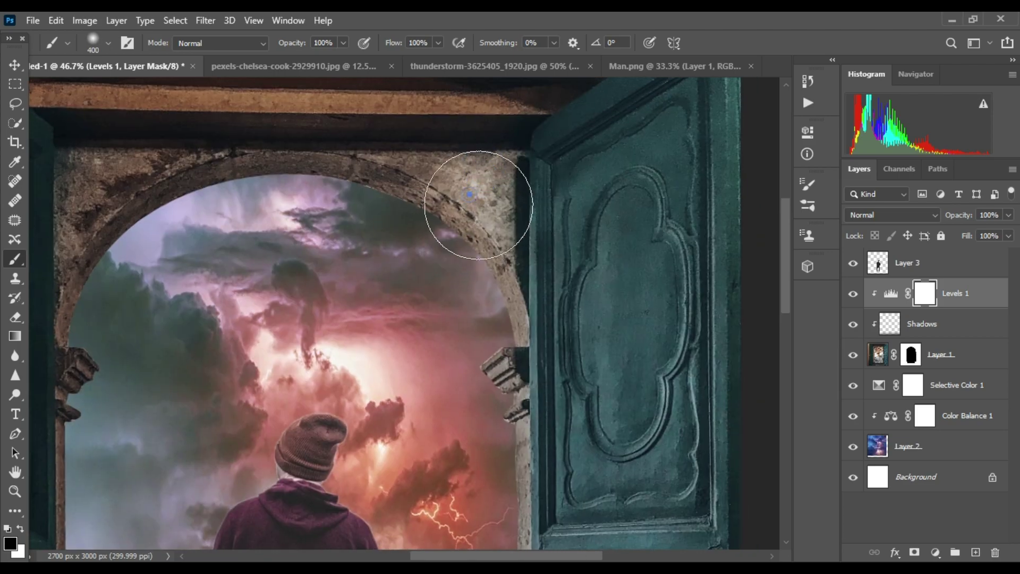
pyautogui.moveTo(470, 195)
pyautogui.mouseDown()
pyautogui.moveTo(512, 376)
pyautogui.moveTo(278, 398)
pyautogui.mouseUp()
pyautogui.keyDown('alt'); pyautogui.scroll(-2, 520, 251); pyautogui.keyUp('alt')
pyautogui.scroll(-5, 513, 376)
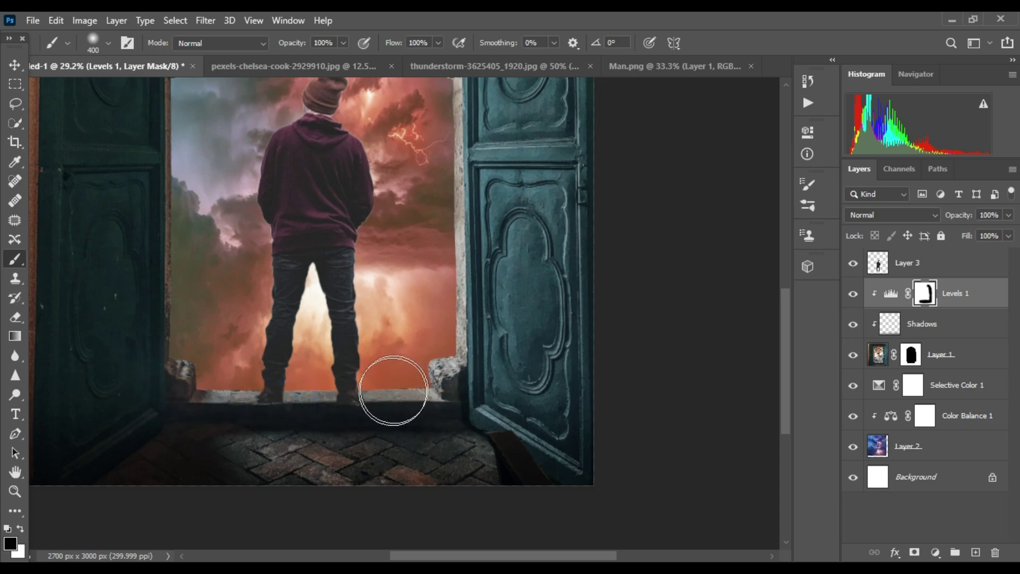
pyautogui.moveTo(156, 258); pyautogui.dragTo(179, 291)
pyautogui.moveTo(226, 171); pyautogui.dragTo(230, 425)
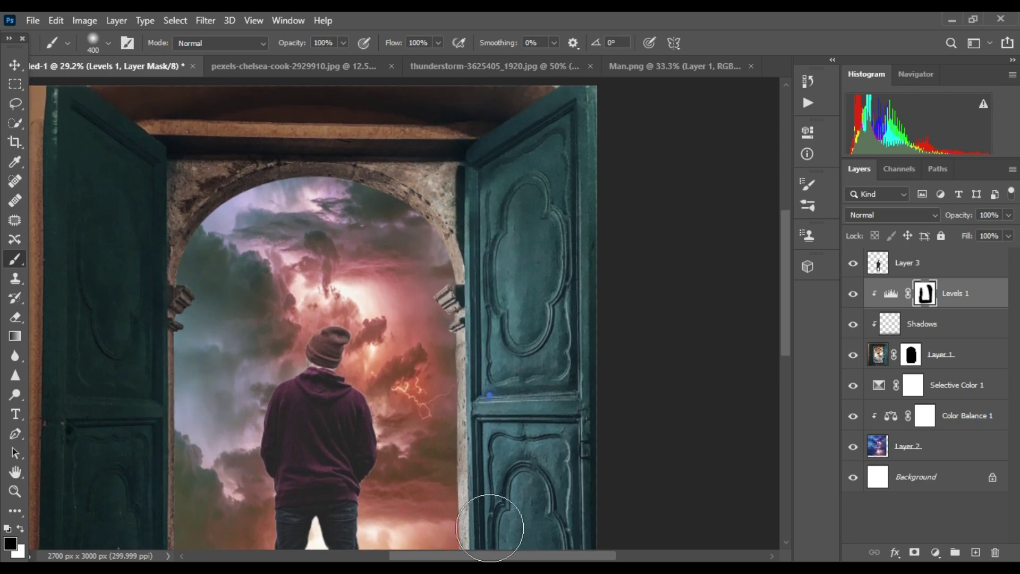
pyautogui.moveTo(489, 524); pyautogui.dragTo(456, 376)
pyautogui.scroll(-2, 642, 347)
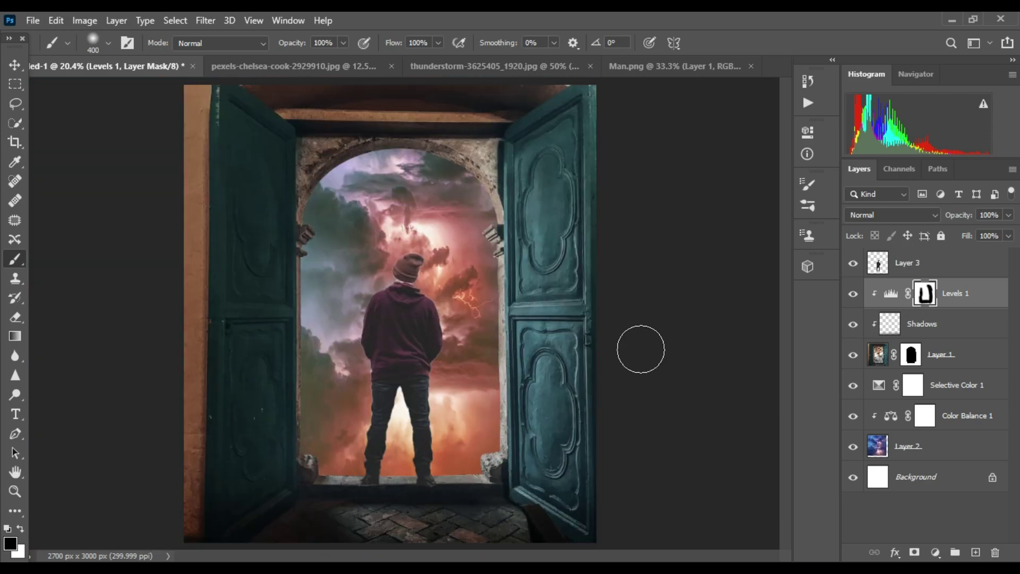
pyautogui.scroll(2, 627, 349)
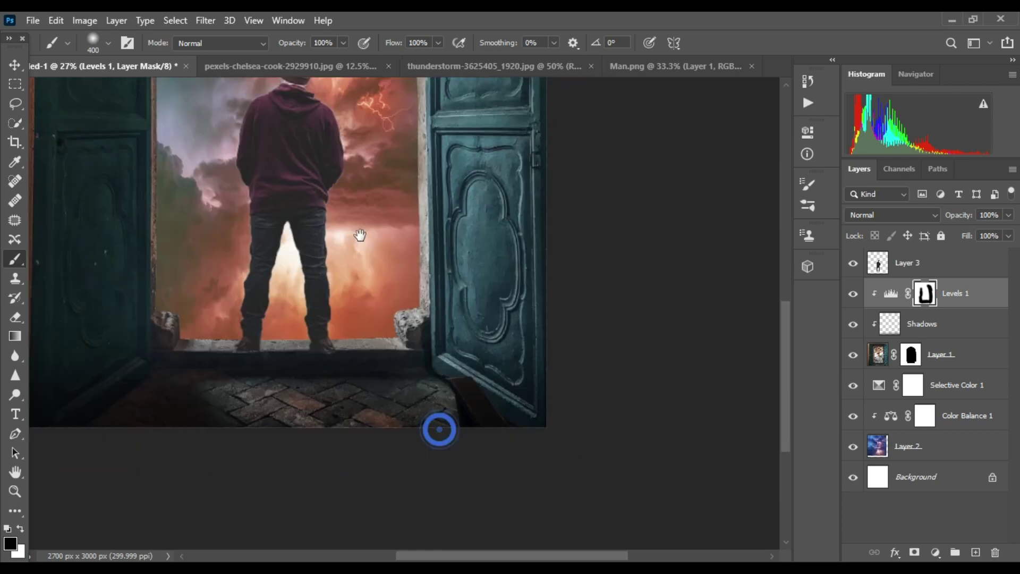
# Paint white on the mask over the brick floor to restore its darkening
pyautogui.click(21, 528)
pyautogui.press(']')
pyautogui.press(']')
pyautogui.press(']')
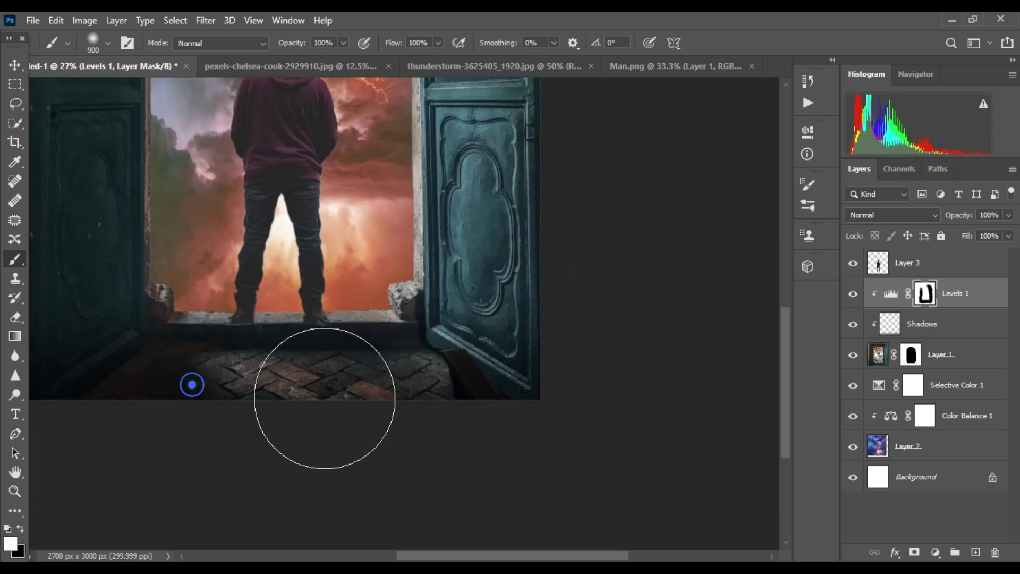
pyautogui.click(183, 370)
pyautogui.click(214, 368)
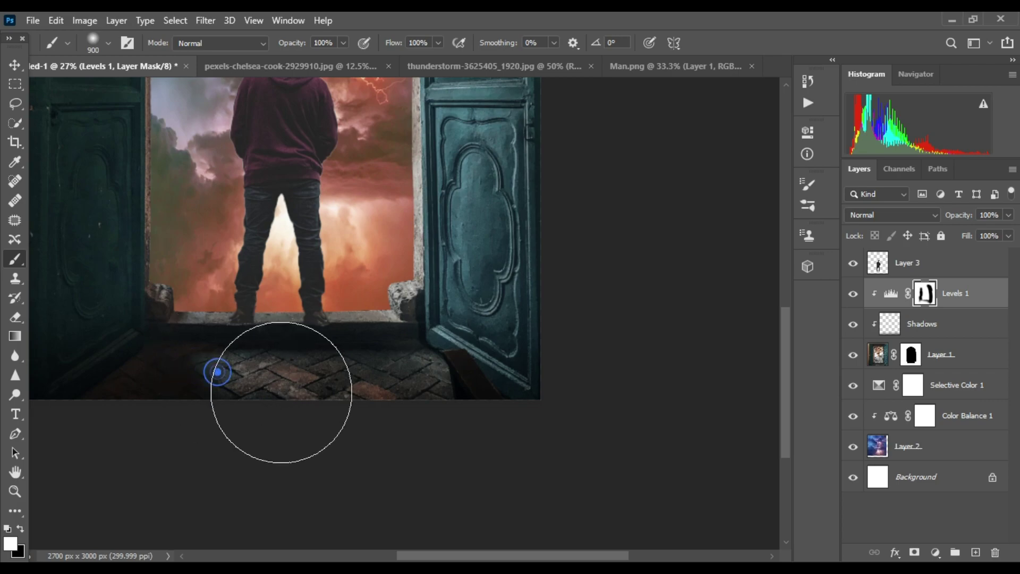
pyautogui.scroll(-3, 281, 406)
pyautogui.scroll(2, 380, 226)
pyautogui.moveTo(380, 225); pyautogui.dragTo(357, 329)
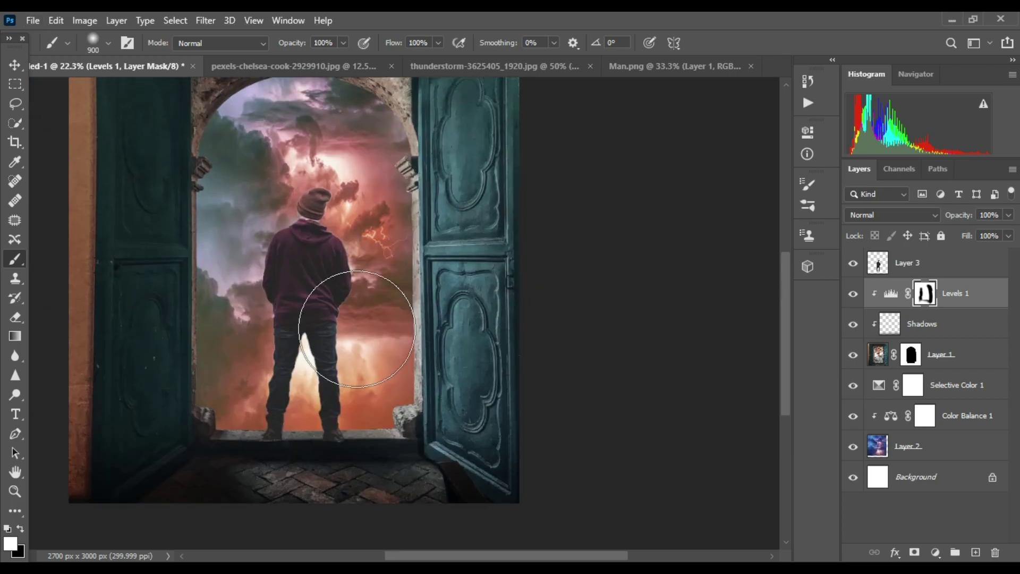
pyautogui.click(936, 552)
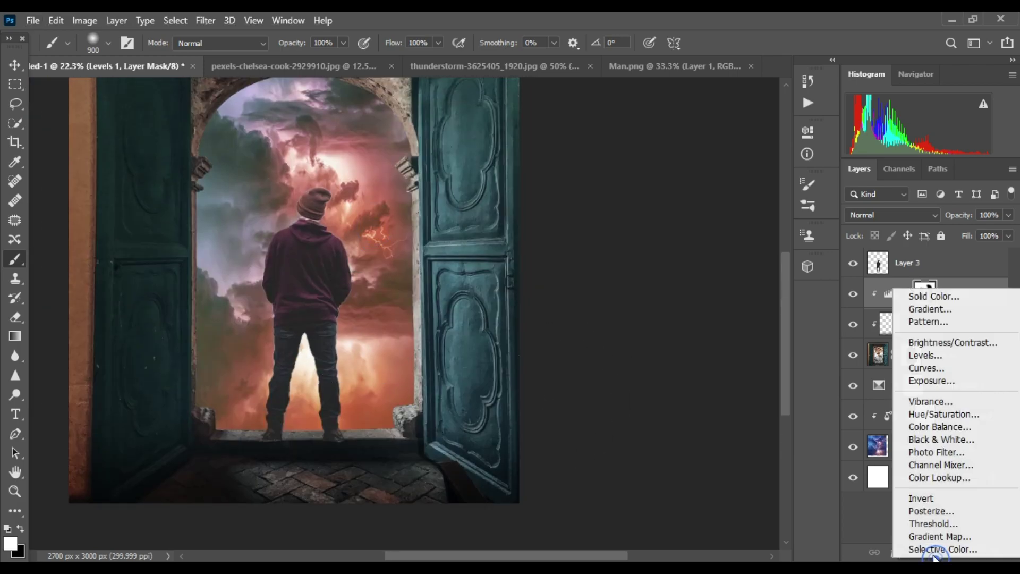
# Add a Hue/Saturation layer with Hue +7, Saturation +8 and Lightness +47
pyautogui.click(921, 414)
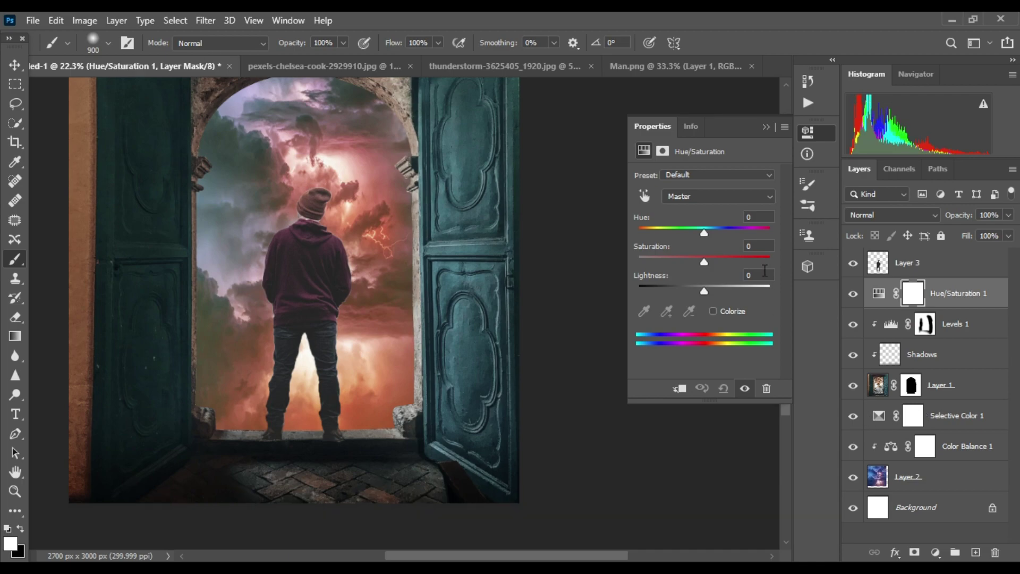
pyautogui.moveTo(705, 229); pyautogui.dragTo(709, 227)
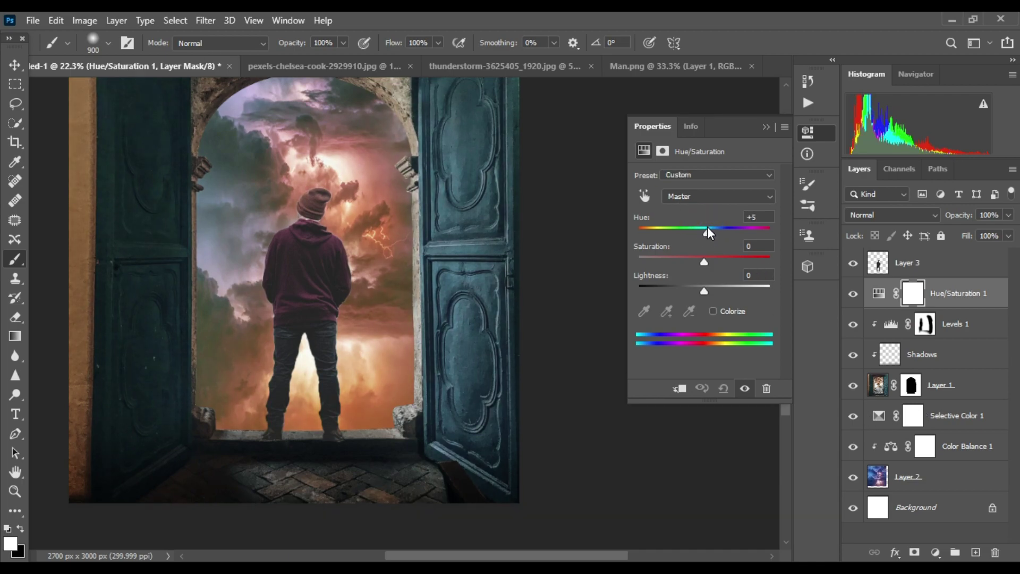
pyautogui.moveTo(705, 264); pyautogui.dragTo(726, 259)
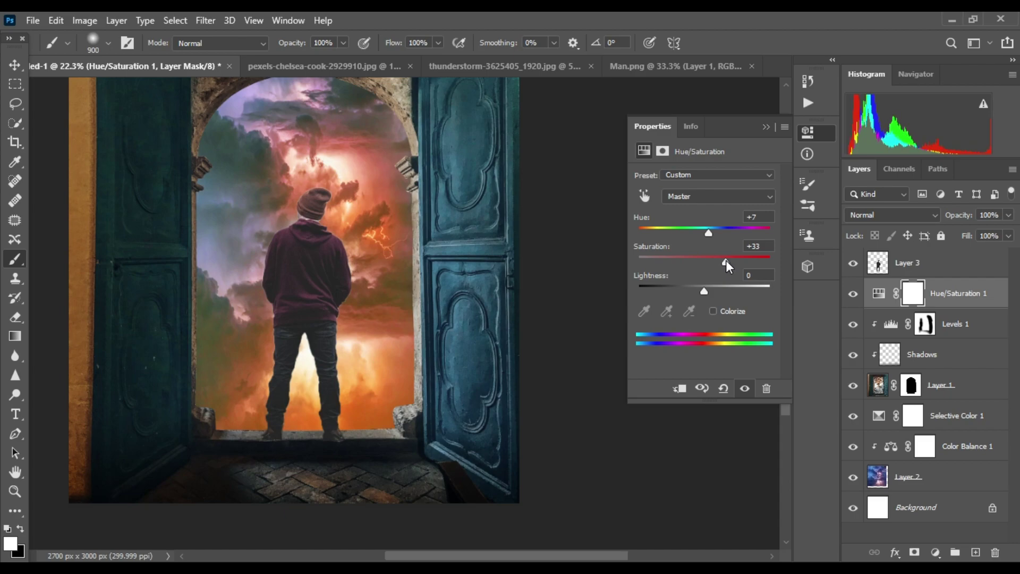
pyautogui.moveTo(704, 292); pyautogui.dragTo(692, 291)
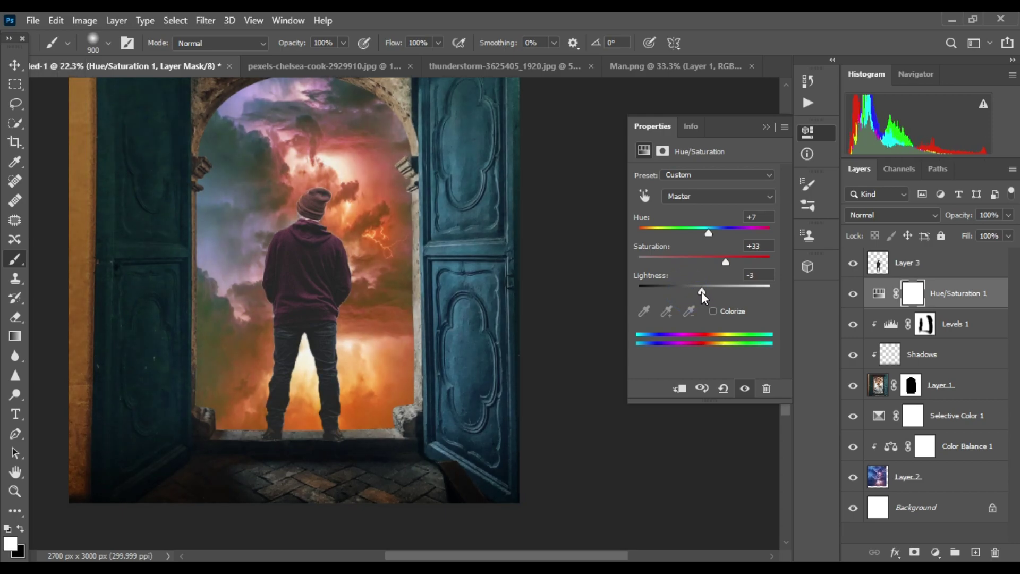
pyautogui.moveTo(726, 260); pyautogui.dragTo(710, 259)
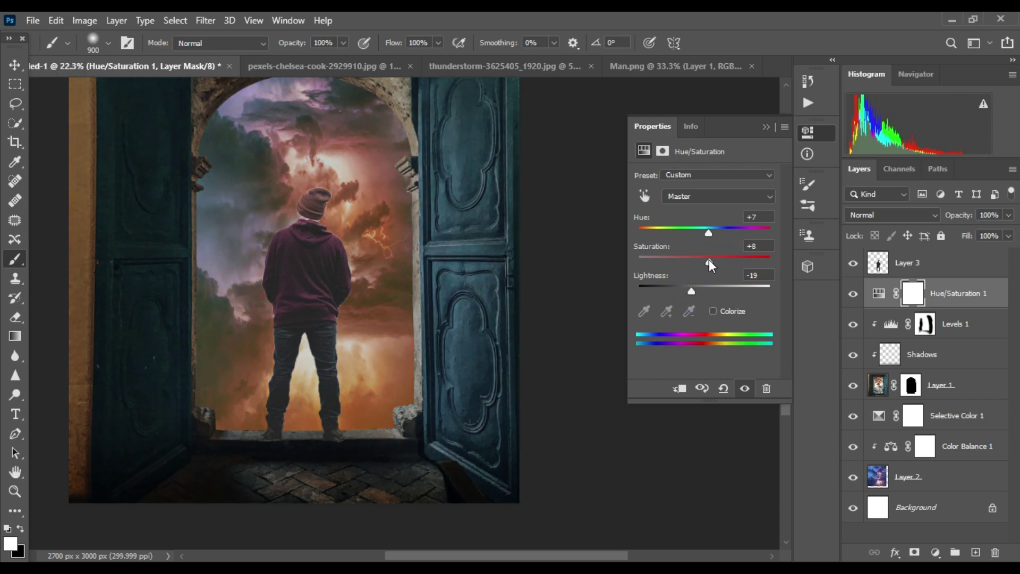
pyautogui.click(766, 127)
pyautogui.hotkey('ctrl', '0')
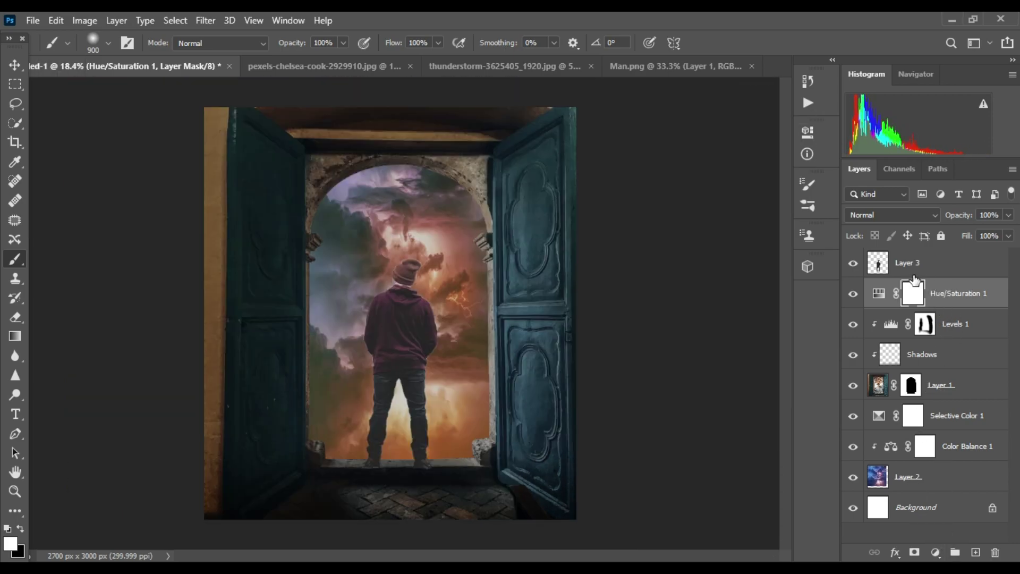
pyautogui.doubleClick(882, 297)
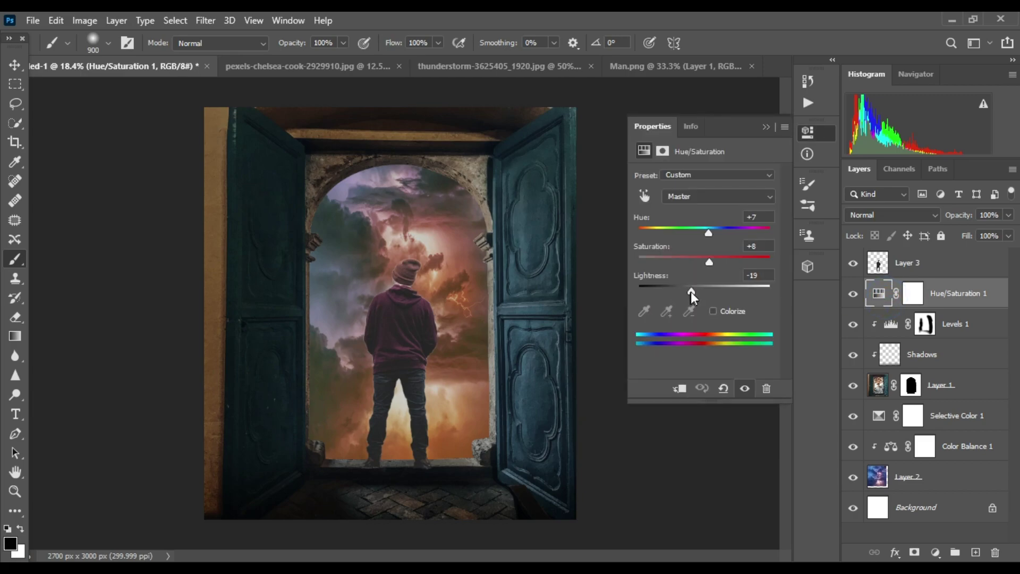
pyautogui.moveTo(691, 292); pyautogui.dragTo(729, 292)
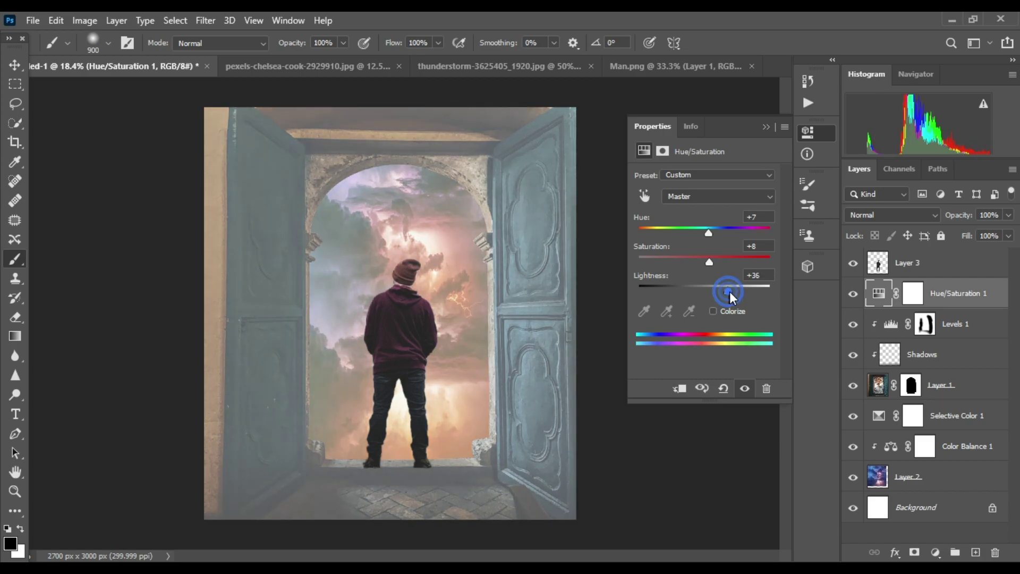
pyautogui.moveTo(729, 292); pyautogui.dragTo(735, 291)
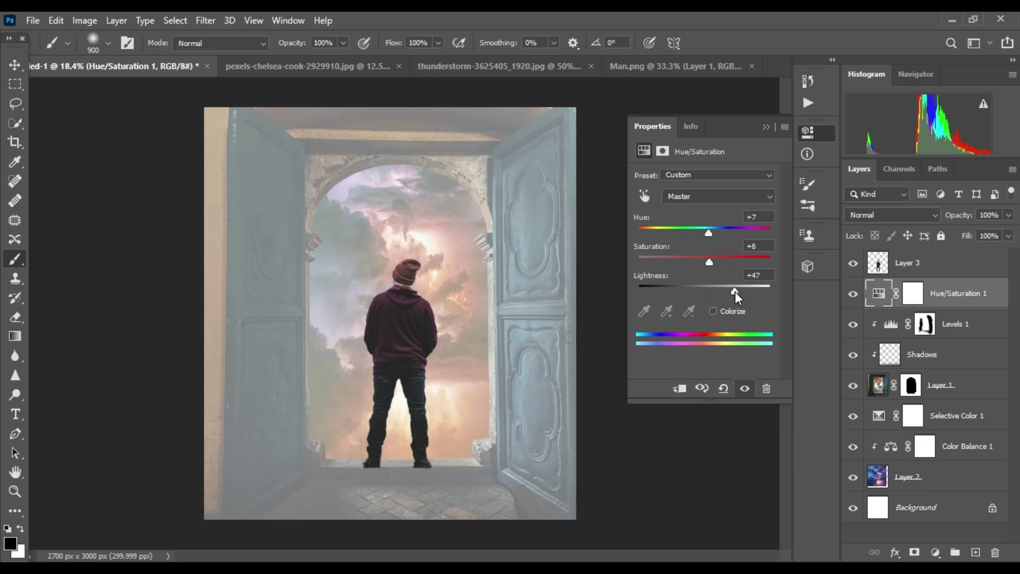
# Set Blend If Underlying Layer sliders on Hue/Saturation 1: black to 48, split at 178
pyautogui.rightClick(988, 294)
pyautogui.click(869, 33)
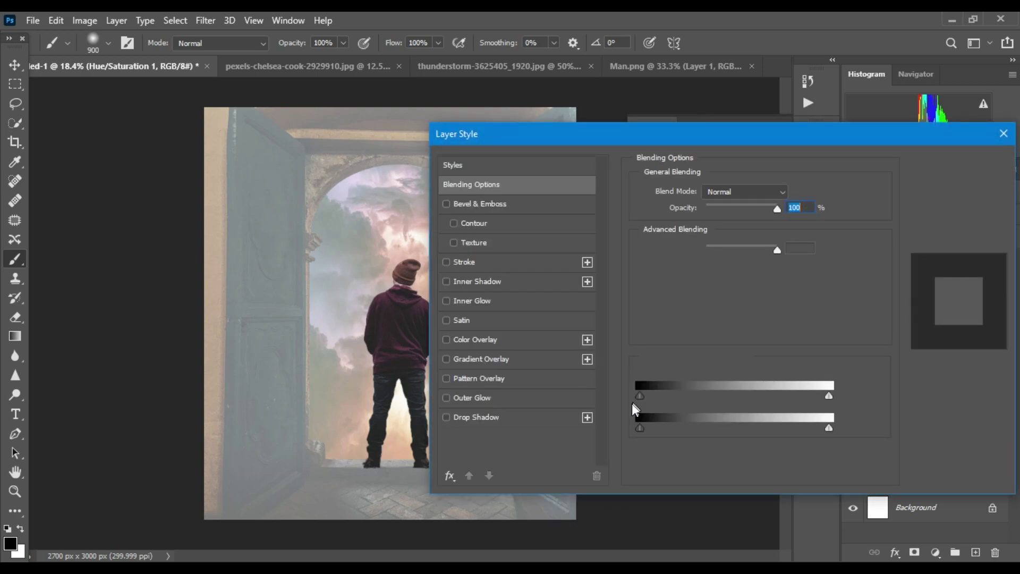
pyautogui.moveTo(642, 429); pyautogui.dragTo(727, 431)
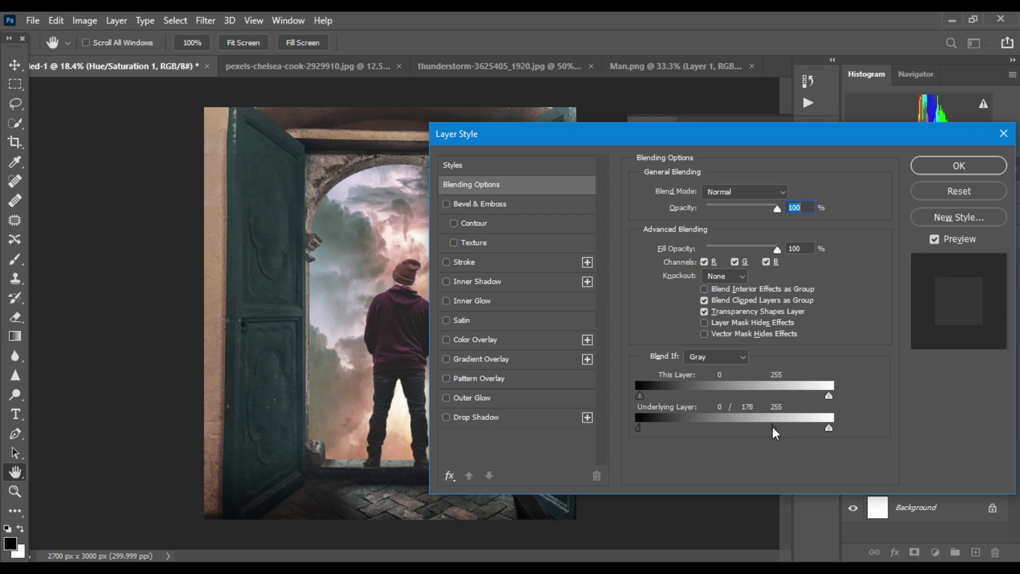
pyautogui.moveTo(762, 137)
pyautogui.mouseDown()
pyautogui.moveTo(966, 122)
pyautogui.moveTo(953, 121)
pyautogui.mouseUp()
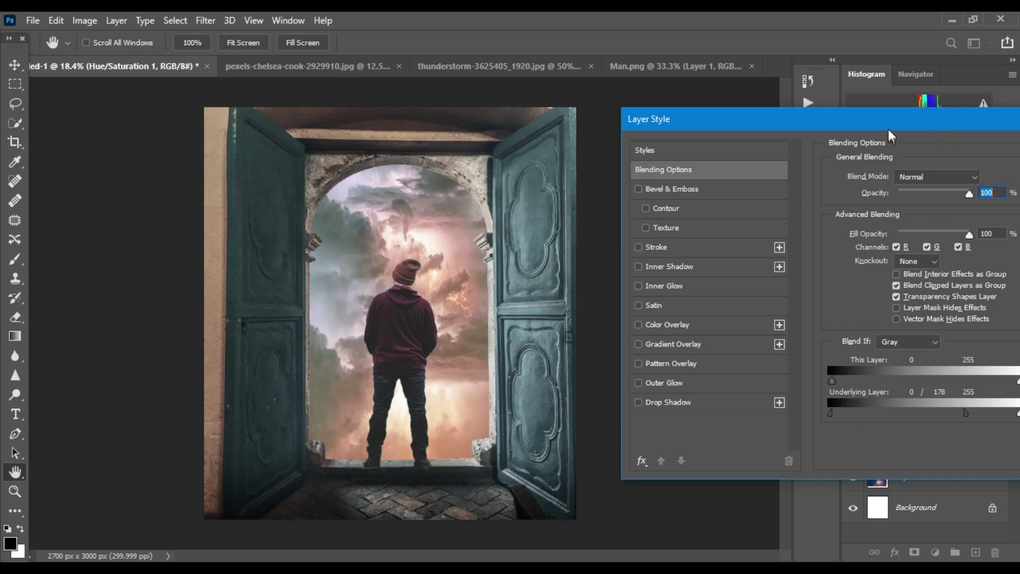
pyautogui.moveTo(889, 129)
pyautogui.mouseDown()
pyautogui.moveTo(785, 106)
pyautogui.moveTo(737, 112)
pyautogui.mouseUp()
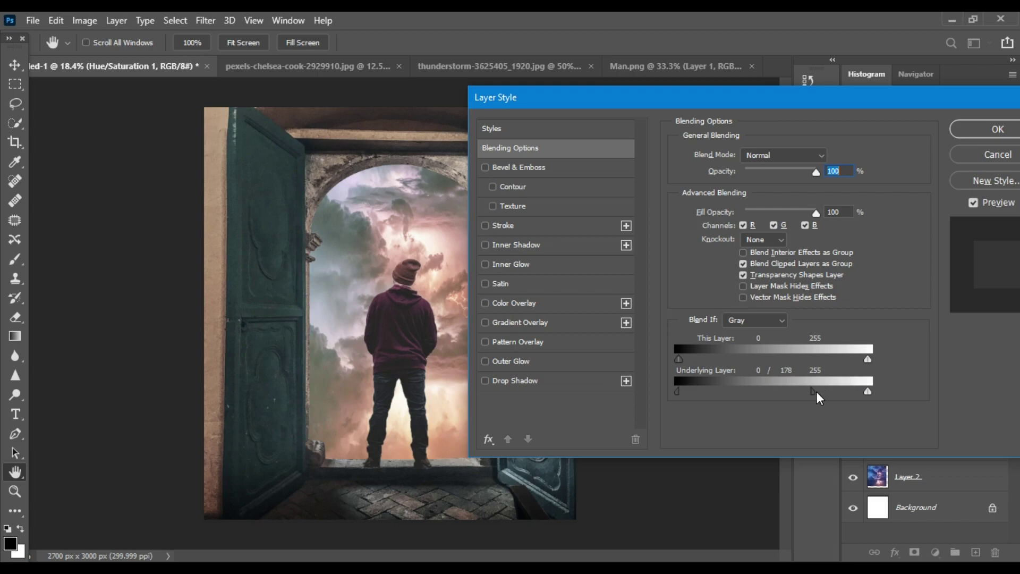
pyautogui.moveTo(841, 389)
pyautogui.mouseDown()
pyautogui.moveTo(821, 389)
pyautogui.moveTo(883, 392)
pyautogui.mouseUp()
pyautogui.moveTo(677, 392); pyautogui.dragTo(717, 398)
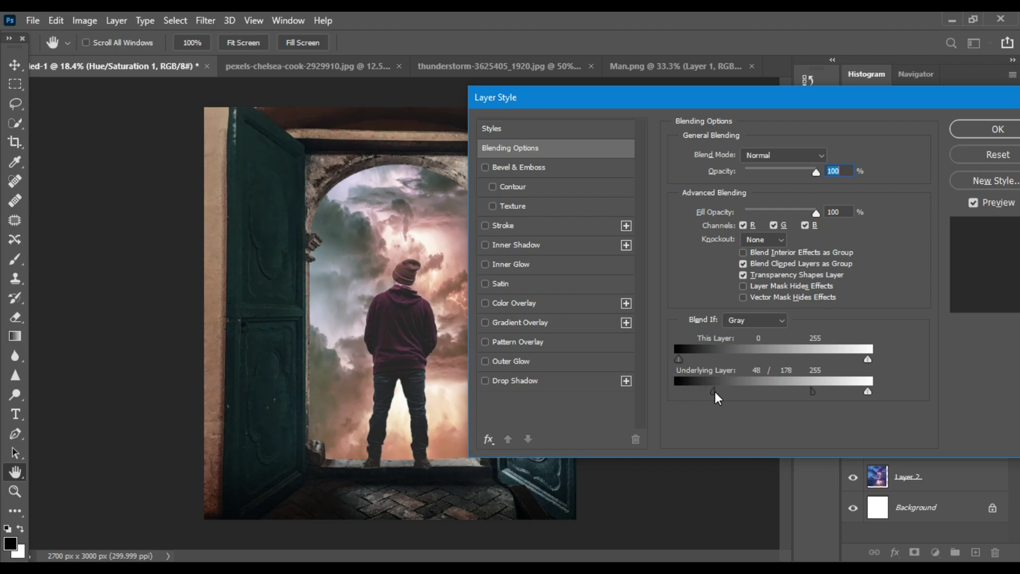
pyautogui.click(970, 128)
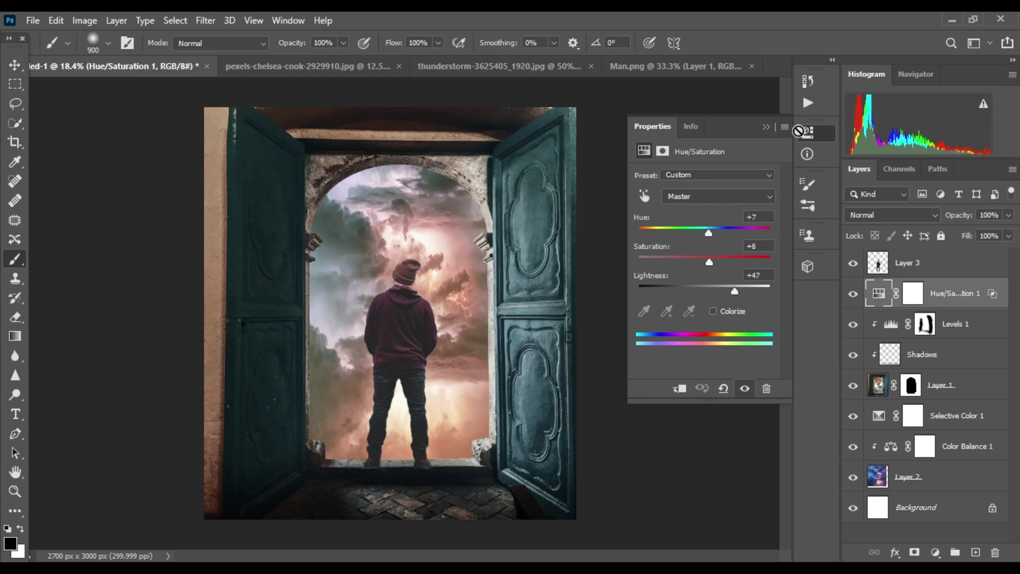
# Set the Hue/Saturation 1 blend mode to Soft Light
pyautogui.click(765, 127)
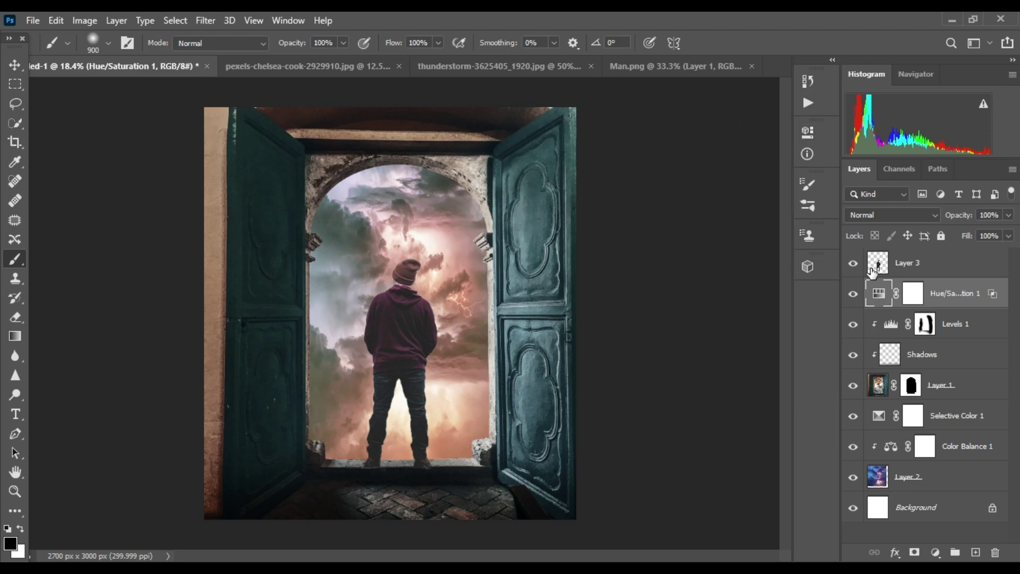
pyautogui.click(894, 212)
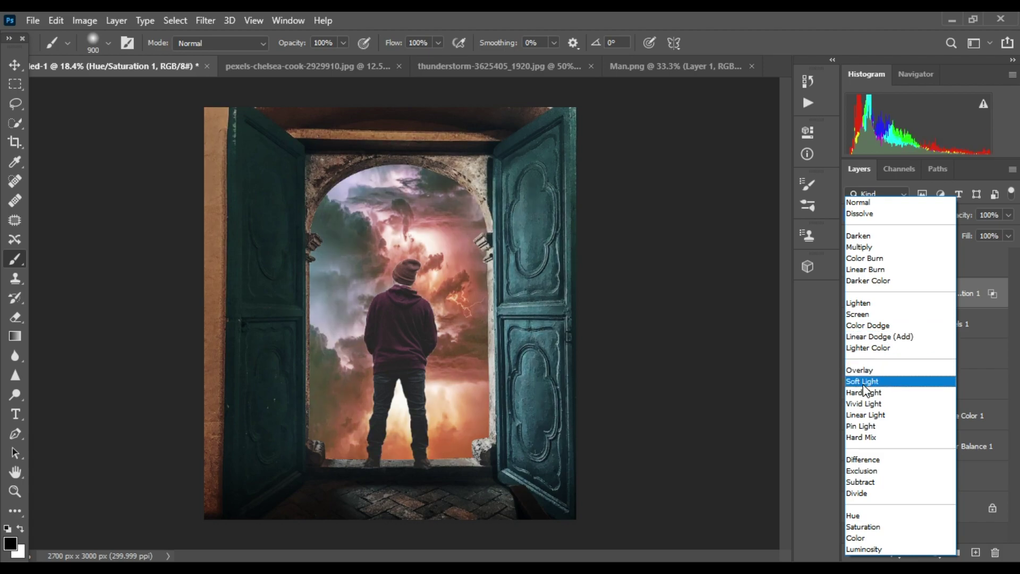
pyautogui.click(863, 382)
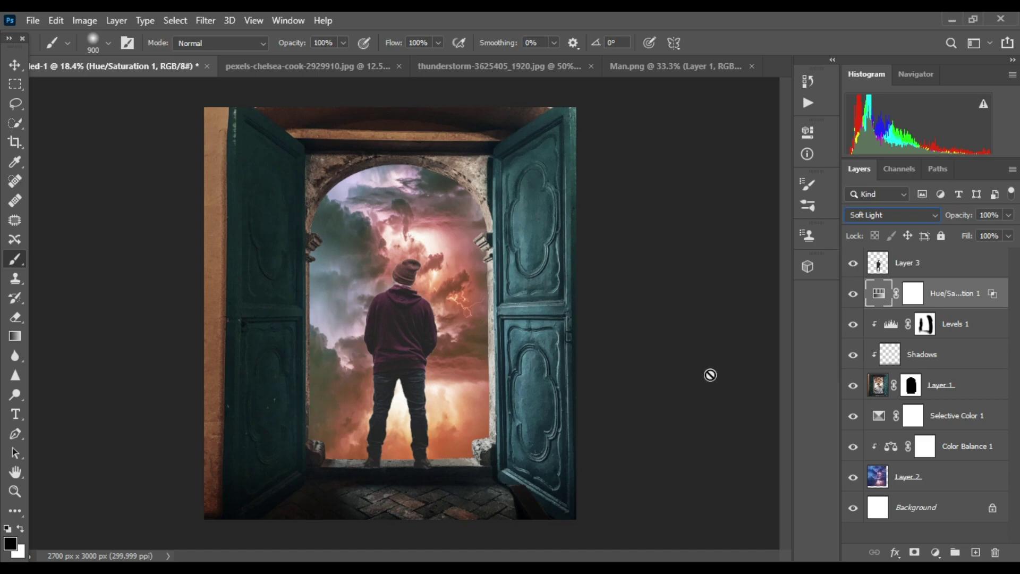
# Invert its mask and paint white over the doors and floor, black on part of the left door
pyautogui.click(913, 293)
pyautogui.hotkey('ctrl', 'i')
pyautogui.press('x')
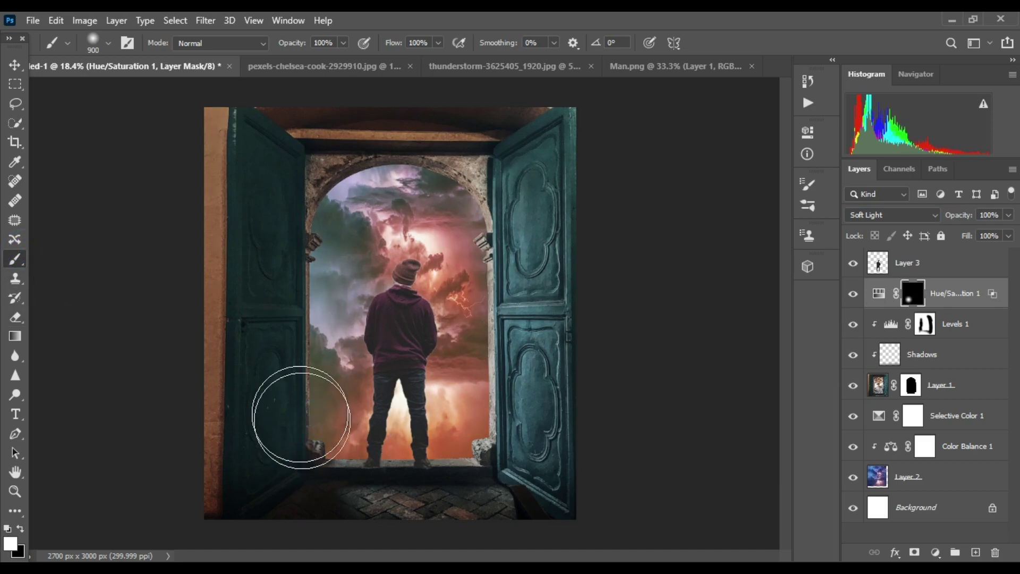
pyautogui.moveTo(301, 417)
pyautogui.mouseDown()
pyautogui.moveTo(312, 200)
pyautogui.moveTo(511, 372)
pyautogui.moveTo(442, 473)
pyautogui.mouseUp()
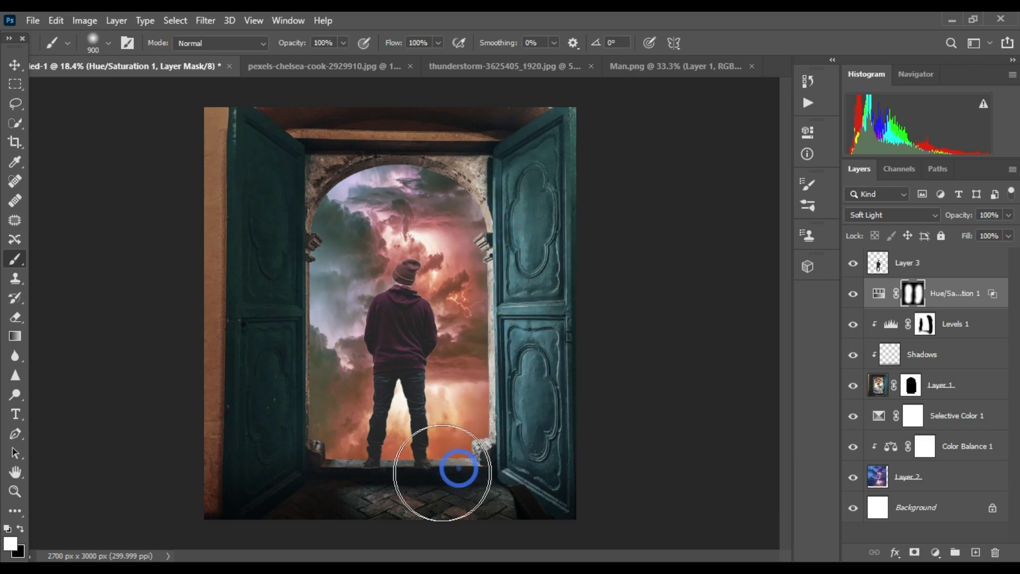
pyautogui.click(936, 264)
pyautogui.click(888, 306)
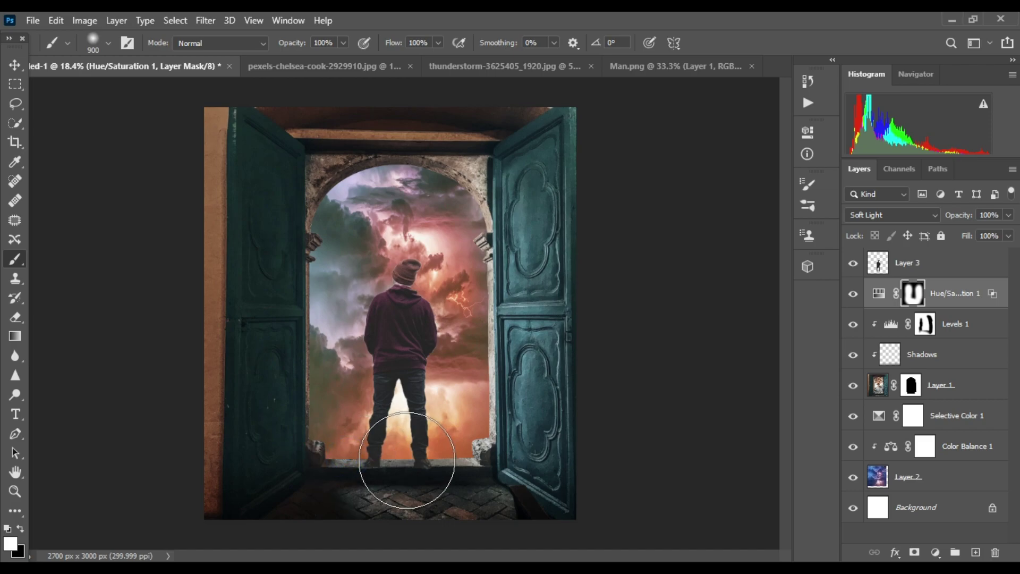
pyautogui.press('x')
pyautogui.click(263, 261)
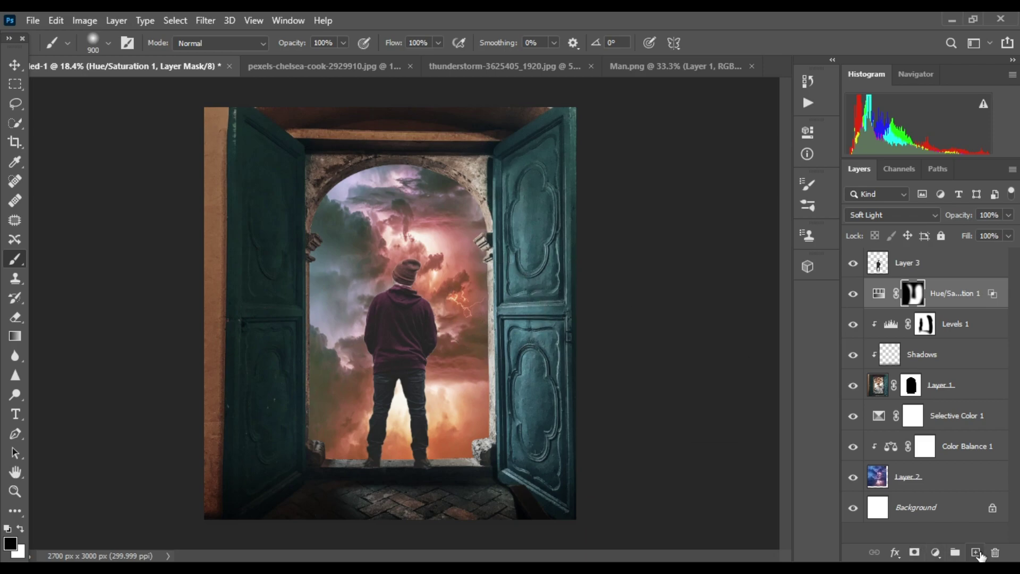
# On a new layer, paint soft black shadows under the man's left shoe and the ledge
pyautogui.click(977, 552)
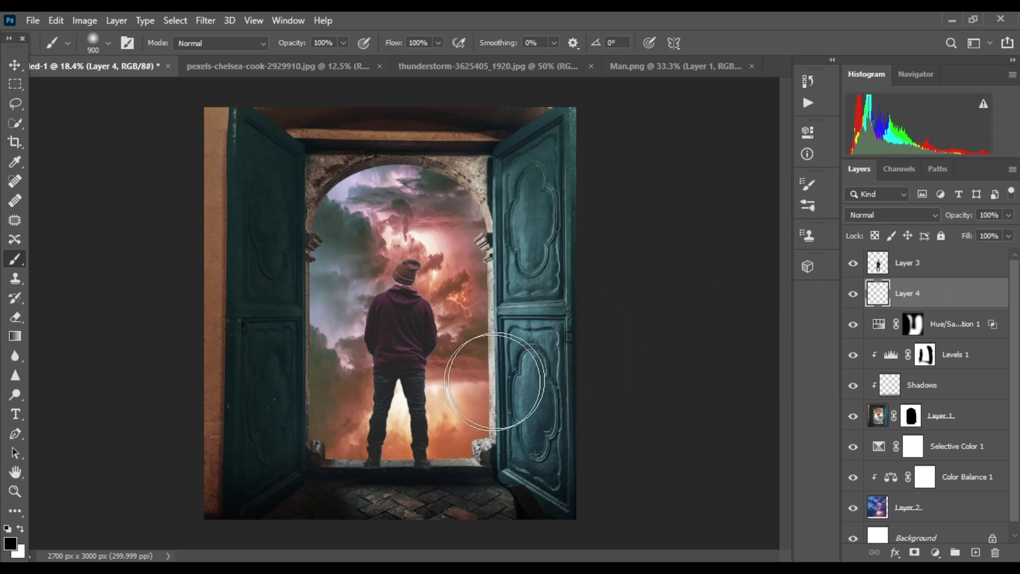
pyautogui.scroll(3, 372, 438)
pyautogui.scroll(-2, 183, 372)
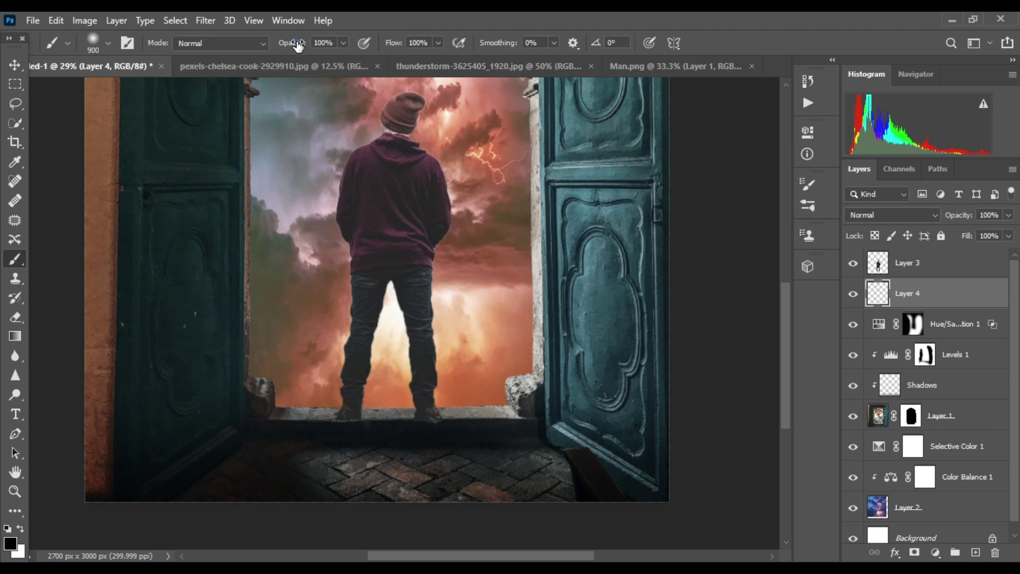
pyautogui.moveTo(297, 45); pyautogui.dragTo(295, 49)
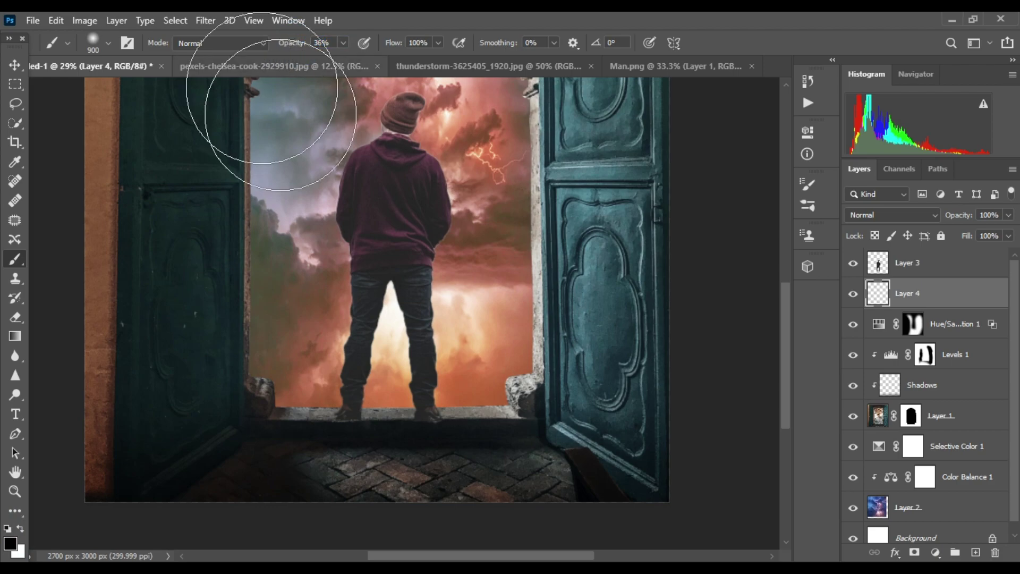
pyautogui.press('[')
pyautogui.press('[')
pyautogui.press('[')
pyautogui.scroll(1, 349, 428)
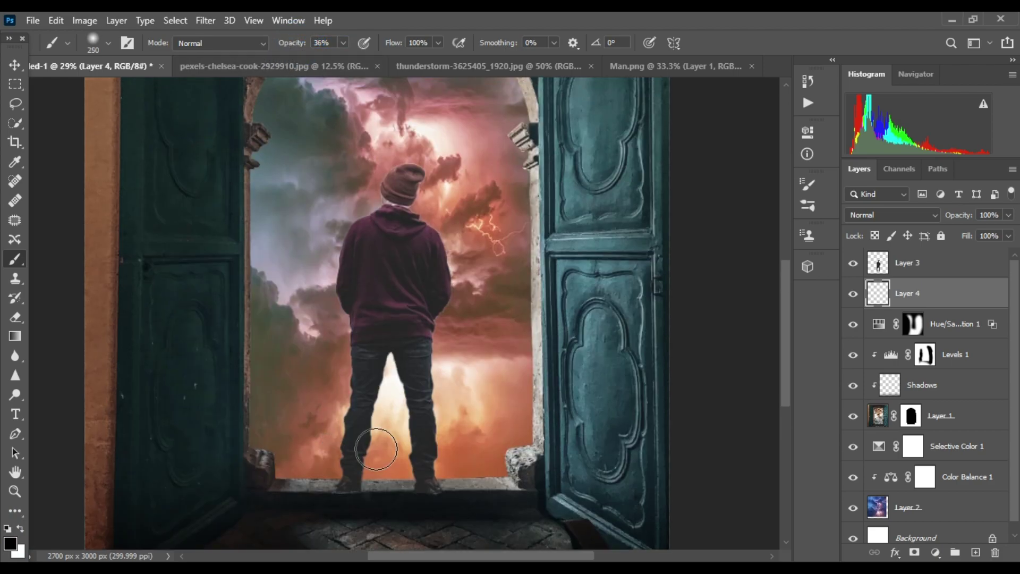
pyautogui.scroll(1, 357, 433)
pyautogui.scroll(1, 365, 452)
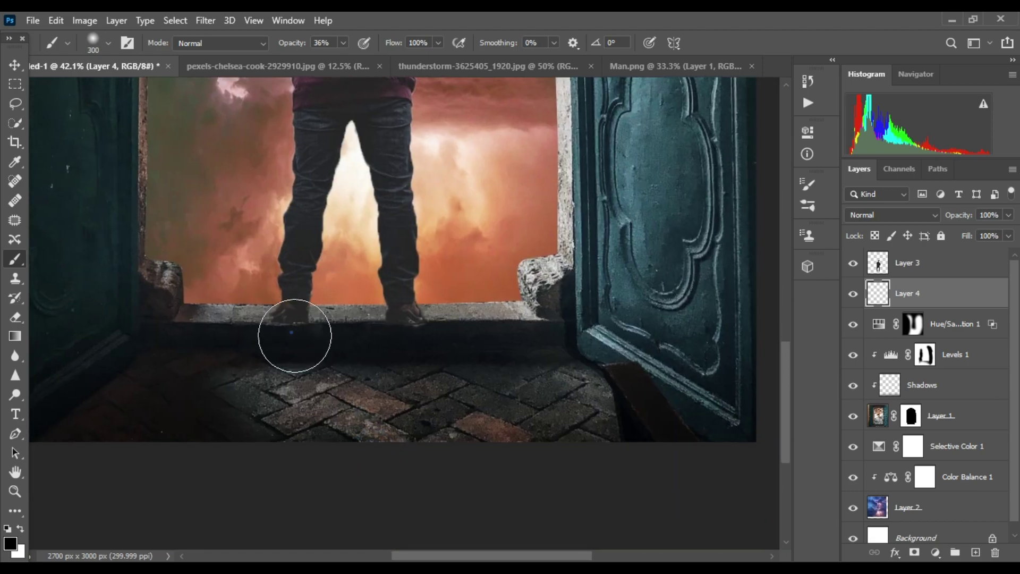
pyautogui.click(291, 323)
pyautogui.press('[')
pyautogui.press('[')
pyautogui.click(294, 323)
pyautogui.moveTo(271, 323)
pyautogui.mouseDown()
pyautogui.moveTo(326, 358)
pyautogui.moveTo(307, 339)
pyautogui.mouseUp()
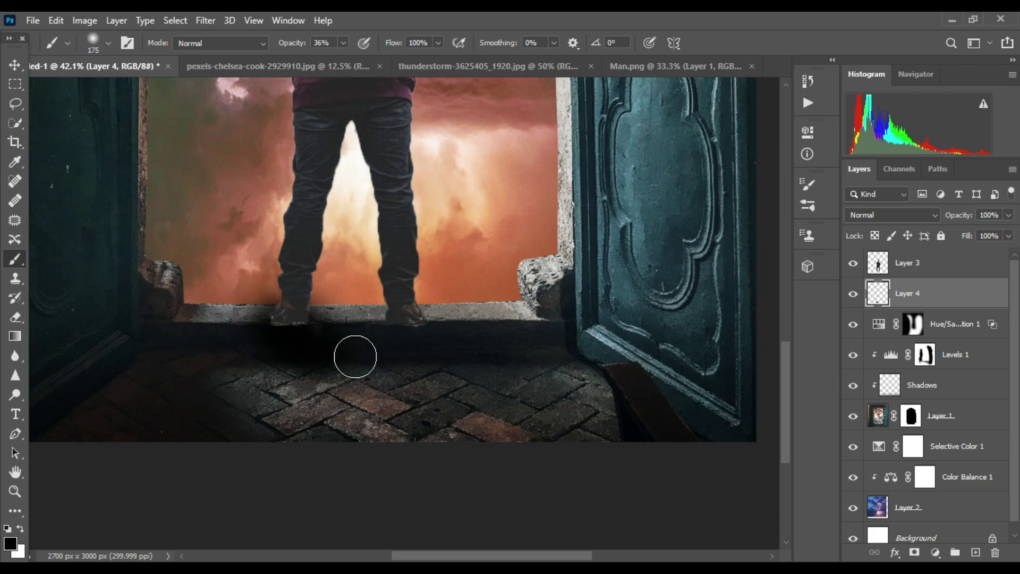
pyautogui.press(']')
pyautogui.press(']')
pyautogui.press(']')
pyautogui.click(342, 367)
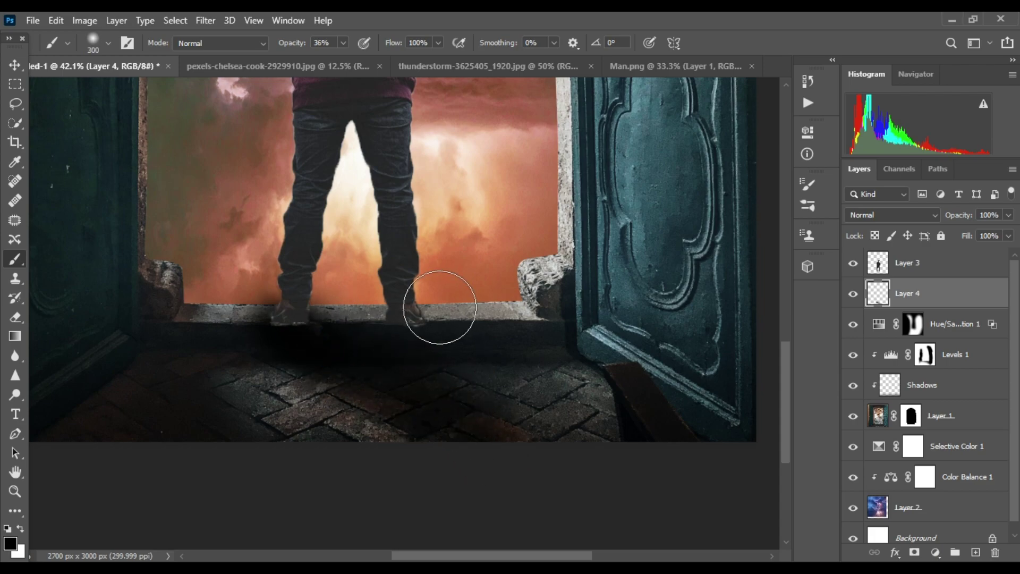
# Darken the shadow under the right shoe and set the shadow layer to 75% opacity
pyautogui.moveTo(959, 215); pyautogui.dragTo(946, 215)
pyautogui.moveTo(414, 338); pyautogui.dragTo(387, 342)
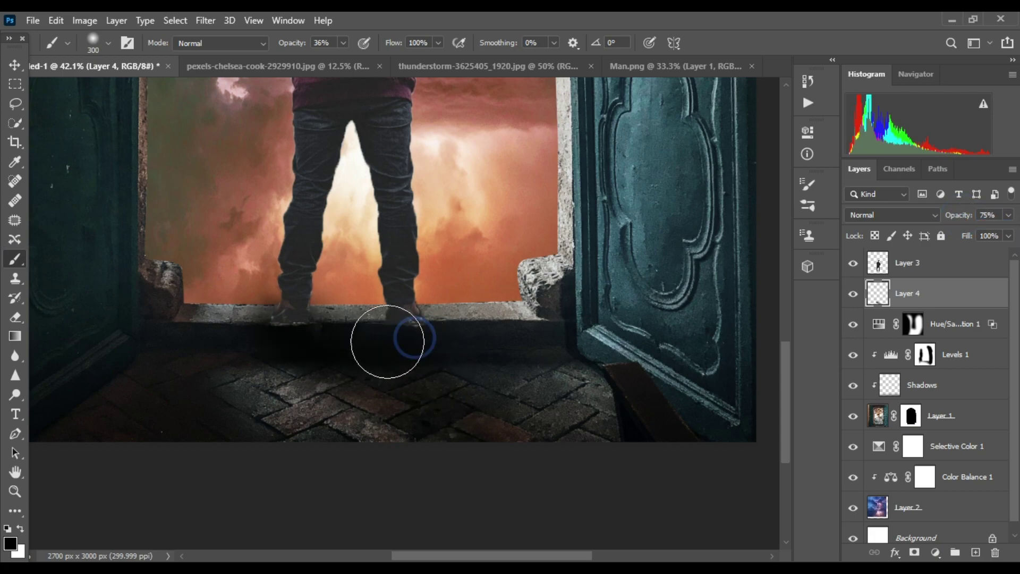
pyautogui.click(399, 336)
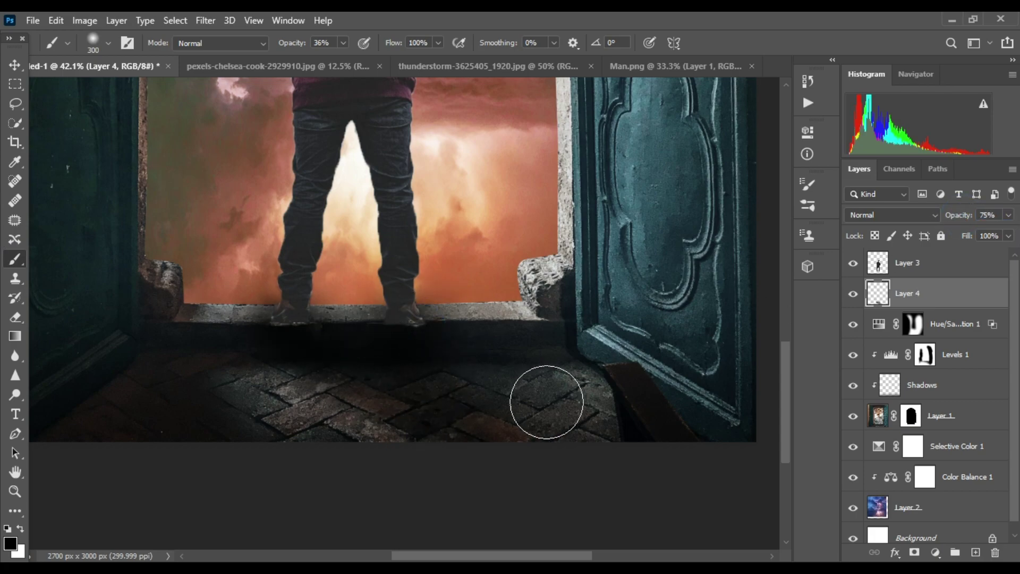
pyautogui.scroll(-2, 505, 329)
pyautogui.scroll(-1, 452, 303)
pyautogui.scroll(-1, 426, 324)
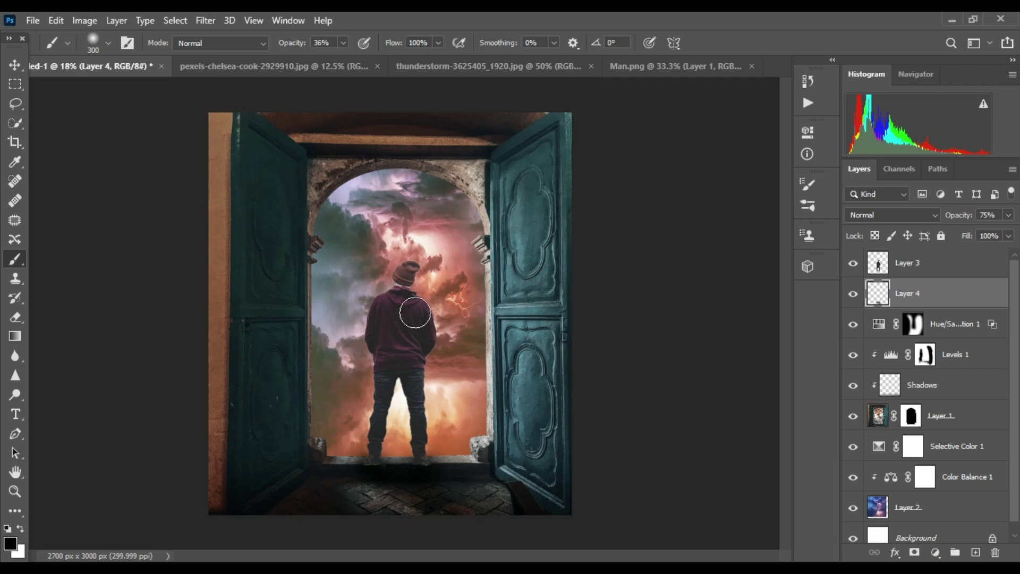
pyautogui.scroll(1, 420, 317)
pyautogui.scroll(1, 414, 319)
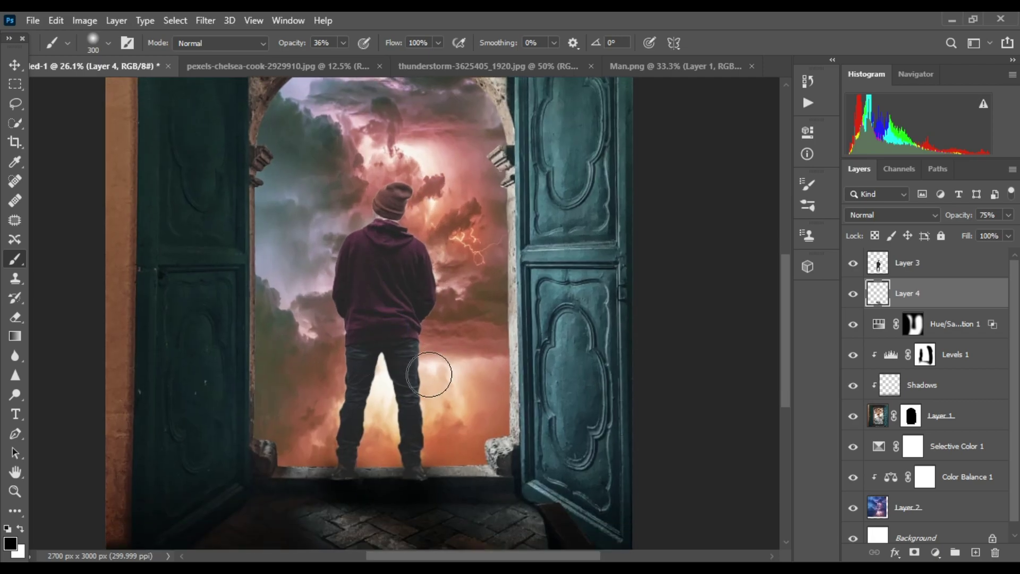
pyautogui.click(854, 293)
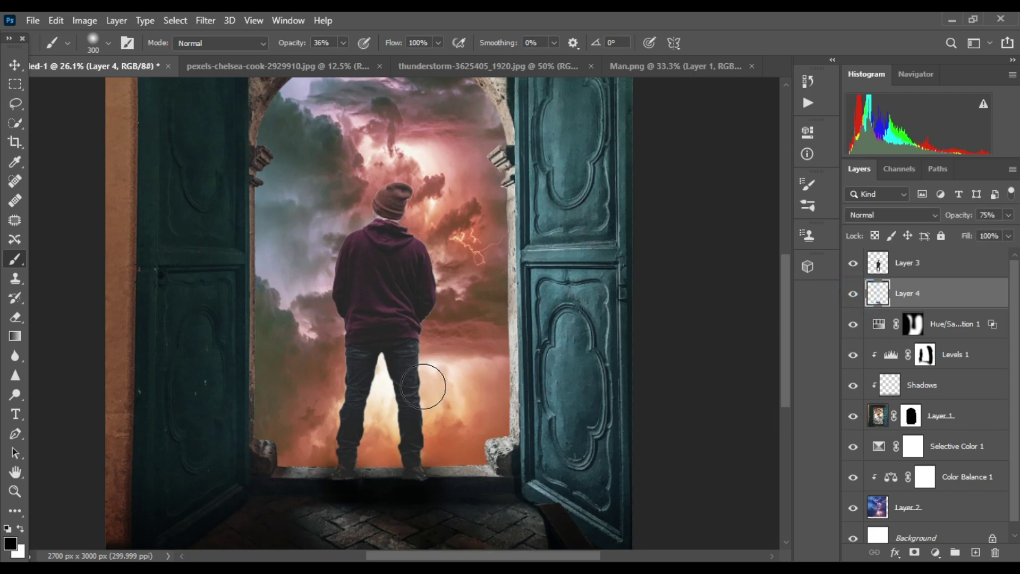
pyautogui.scroll(-1, 424, 387)
pyautogui.scroll(-1, 423, 387)
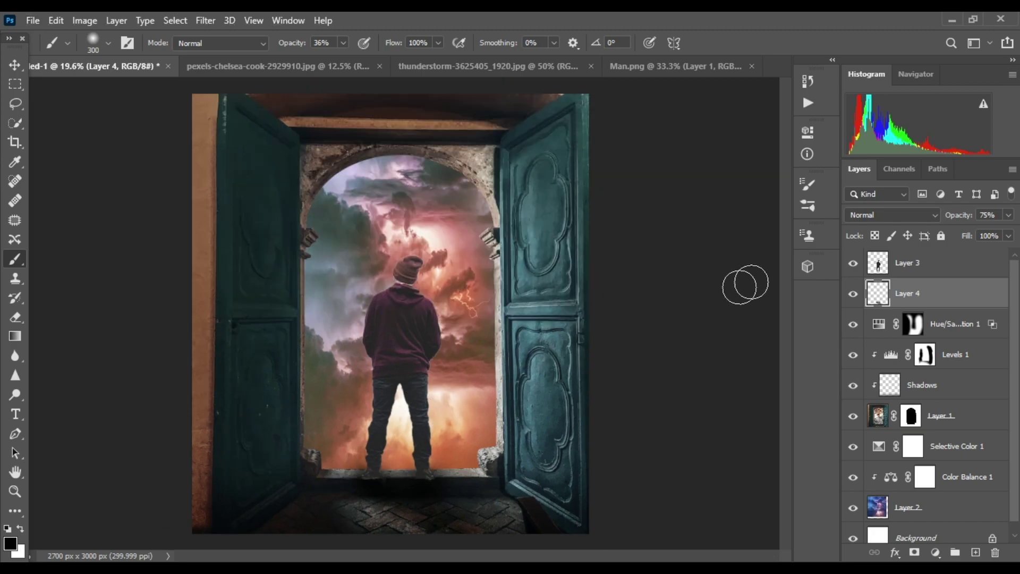
pyautogui.click(959, 263)
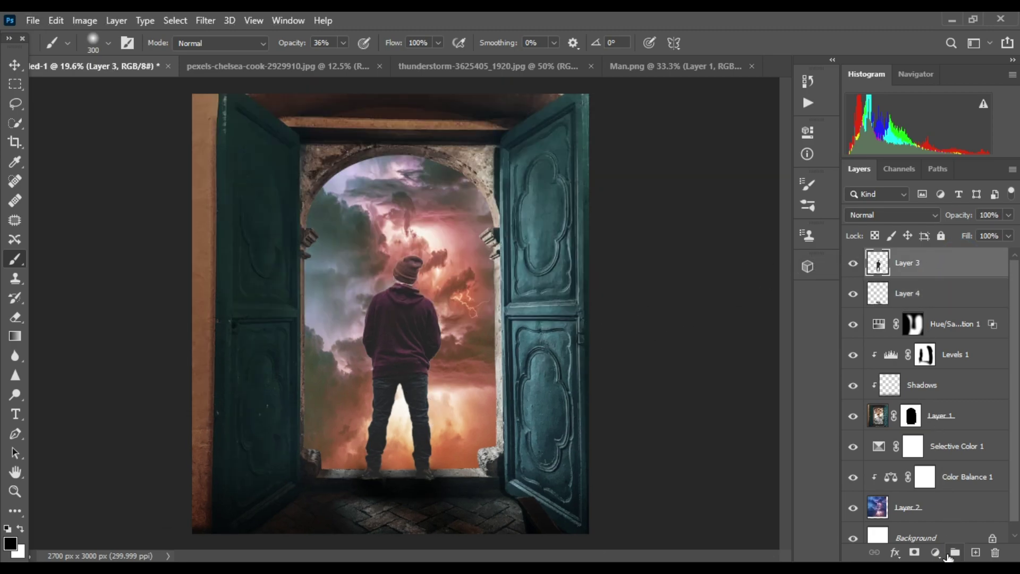
# Add a Hue/Saturation adjustment clipped to the man's Layer 3
pyautogui.click(955, 553)
pyautogui.hotkey('ctrl', 'z')
pyautogui.click(937, 552)
pyautogui.click(913, 406)
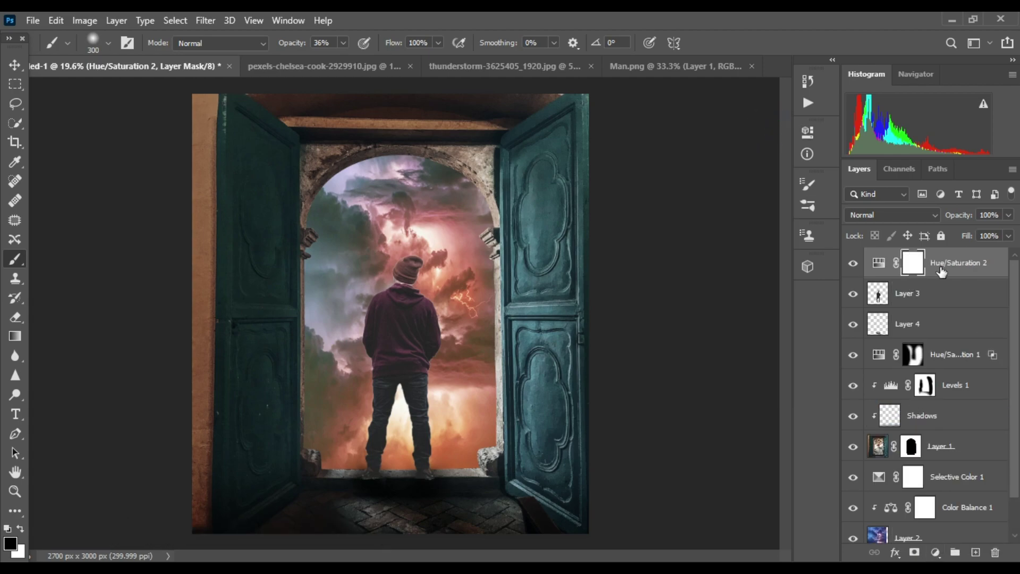
pyautogui.rightClick(947, 266)
pyautogui.click(798, 297)
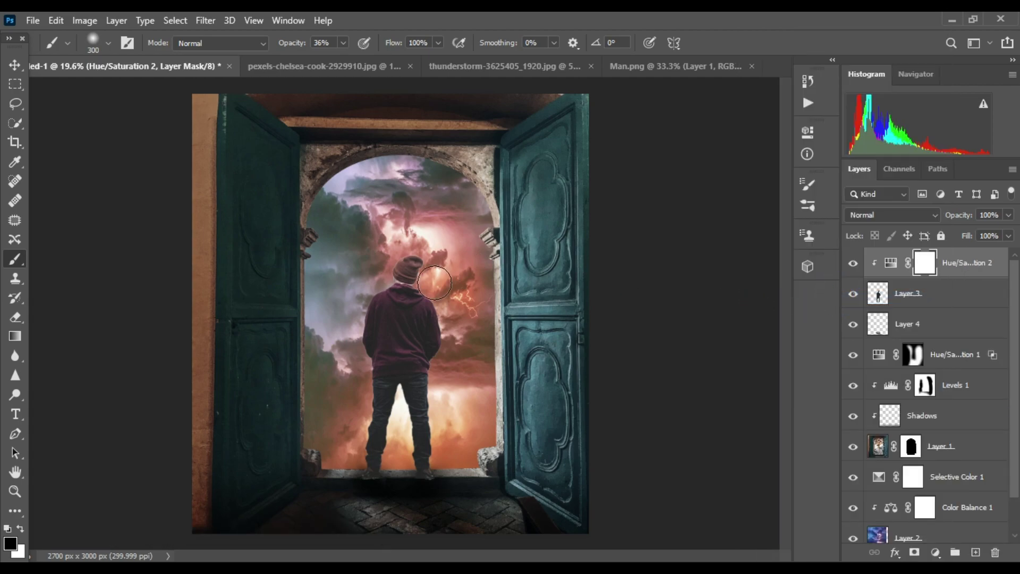
# Set the man's Hue/Saturation to Saturation +19 and Lightness -1
pyautogui.click(896, 266)
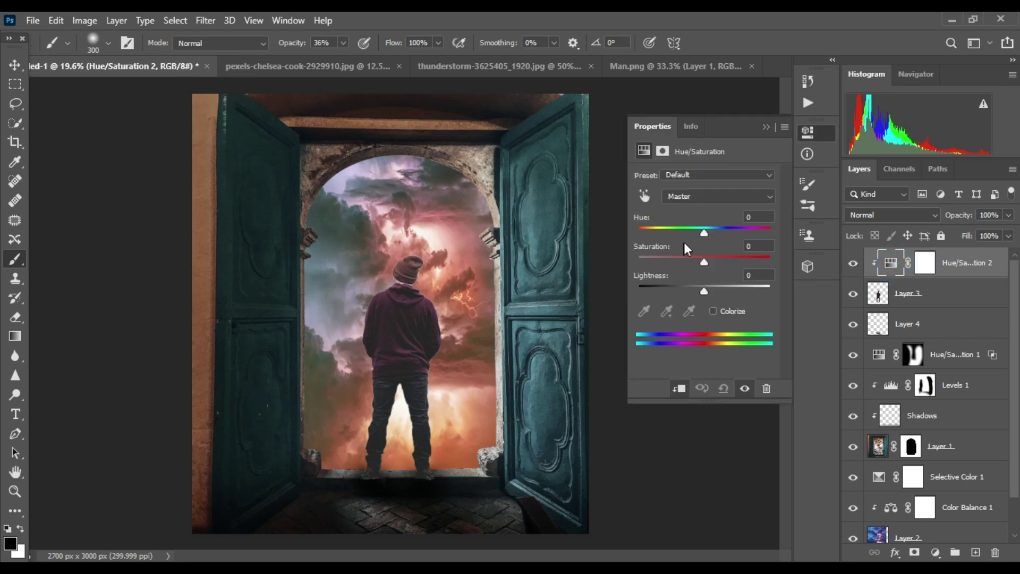
pyautogui.click(701, 263)
pyautogui.moveTo(722, 263); pyautogui.dragTo(717, 265)
pyautogui.moveTo(704, 288); pyautogui.dragTo(715, 291)
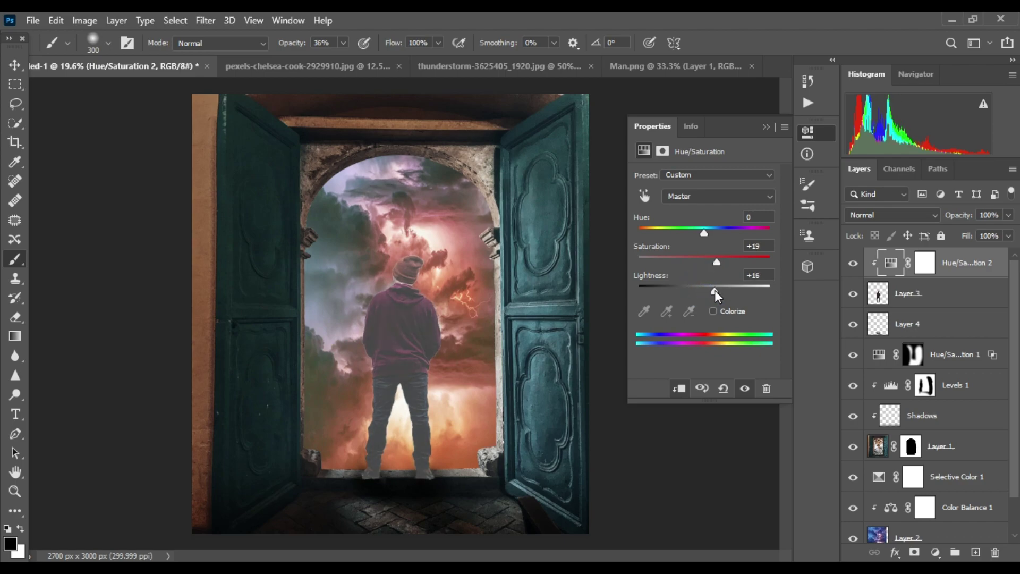
pyautogui.moveTo(715, 290); pyautogui.dragTo(722, 292)
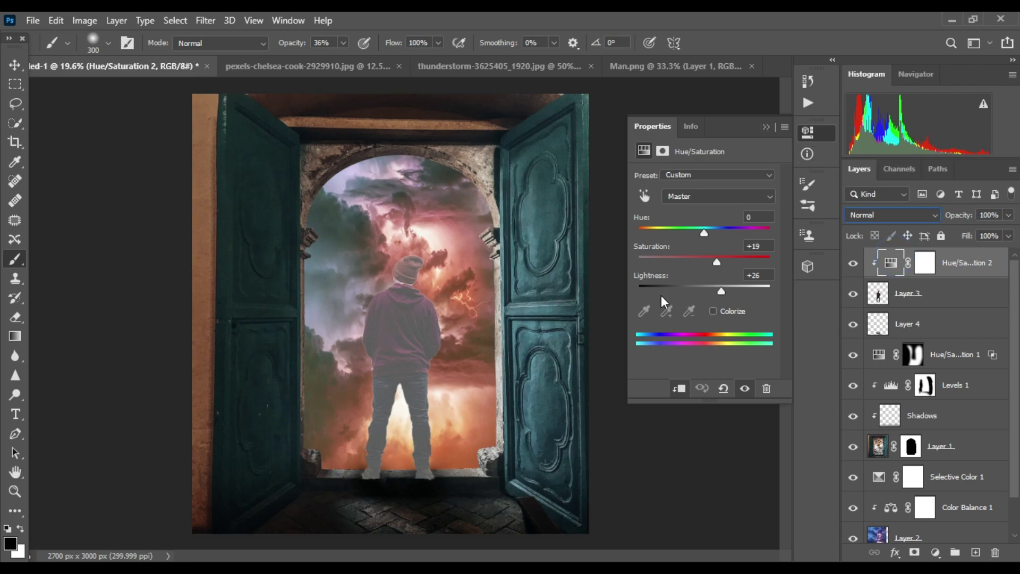
pyautogui.moveTo(710, 288); pyautogui.dragTo(704, 291)
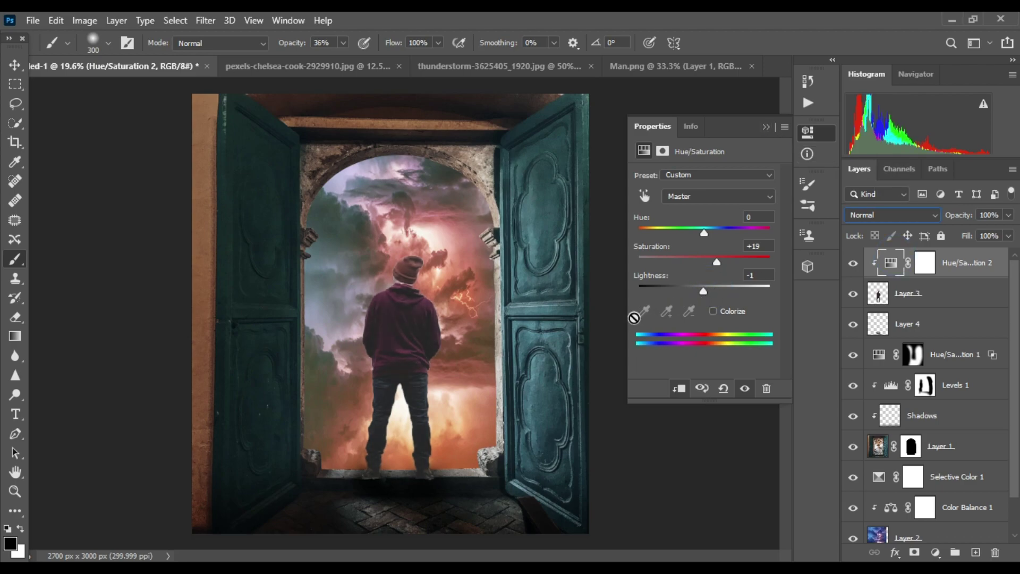
pyautogui.click(768, 124)
# Add a Levels 2 adjustment clipped to the man, lowering output whites to 168
pyautogui.click(936, 556)
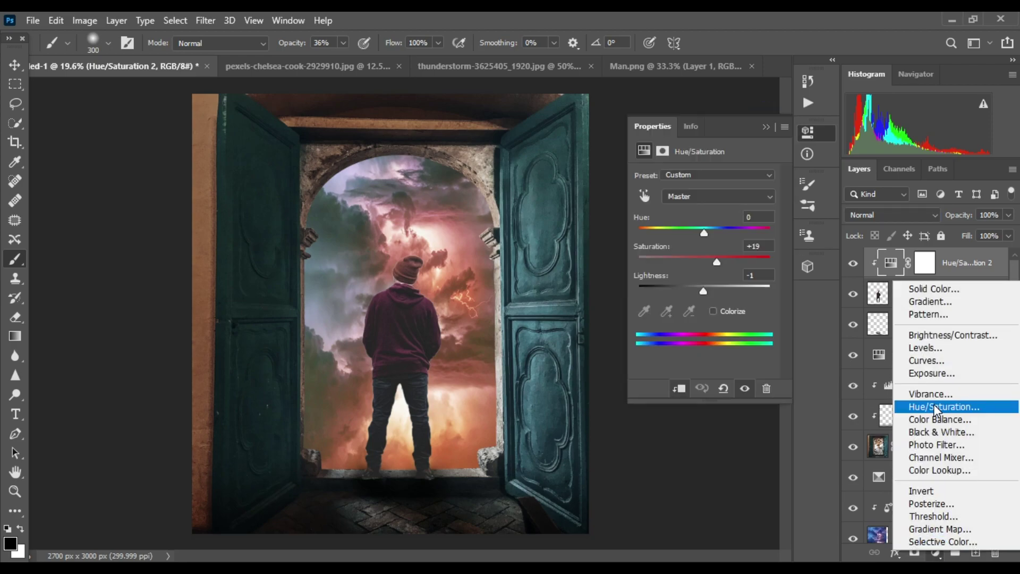
pyautogui.click(941, 345)
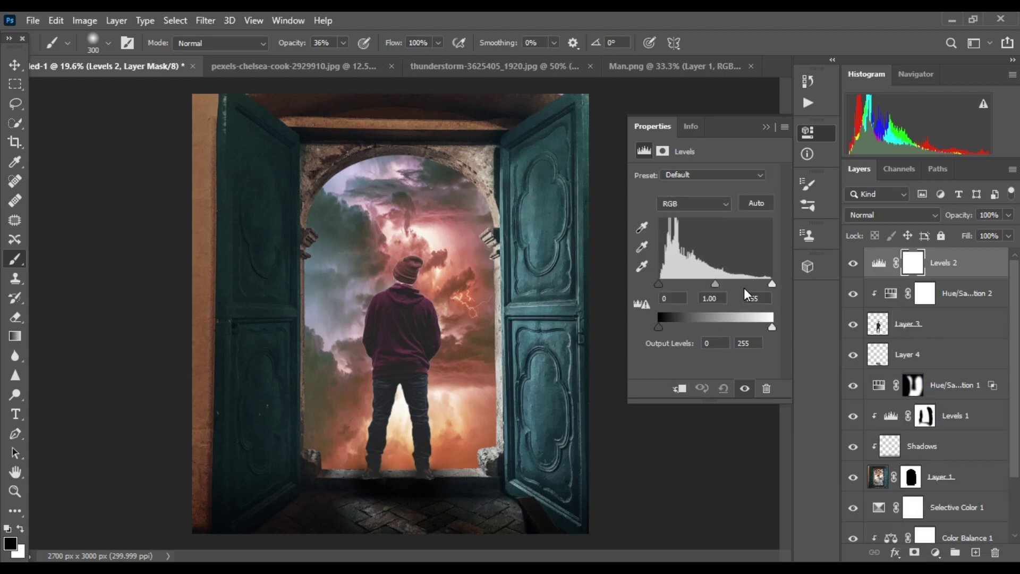
pyautogui.rightClick(907, 270)
pyautogui.click(873, 295)
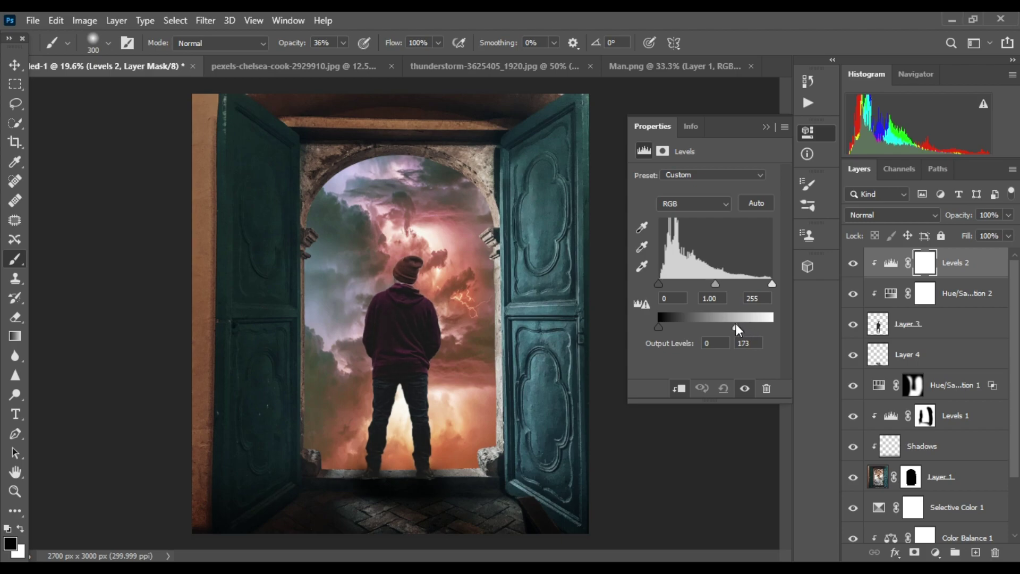
pyautogui.moveTo(735, 324); pyautogui.dragTo(731, 323)
pyautogui.click(766, 130)
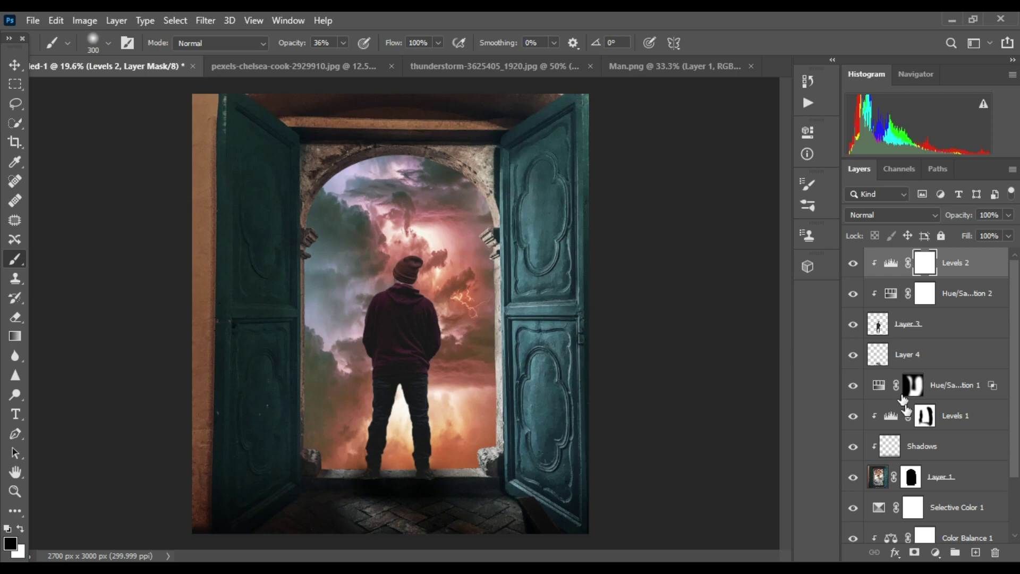
pyautogui.click(925, 448)
# On Layer 4, erase the extra shadow beside the man's left foot with a smaller eraser
pyautogui.click(915, 355)
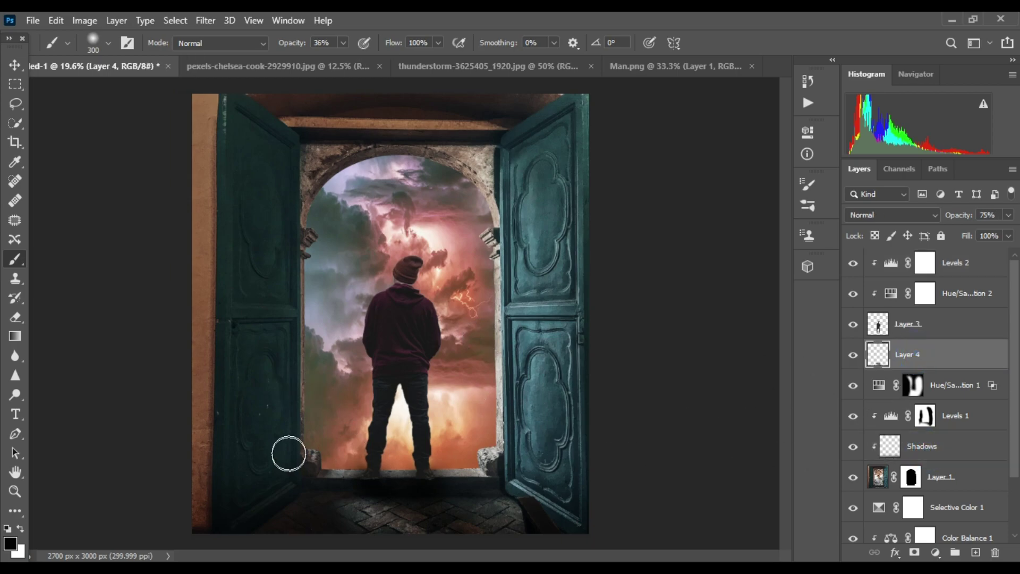
pyautogui.keyDown('alt'); pyautogui.scroll(4, 381, 407); pyautogui.keyUp('alt')
pyautogui.scroll(-5, 382, 407)
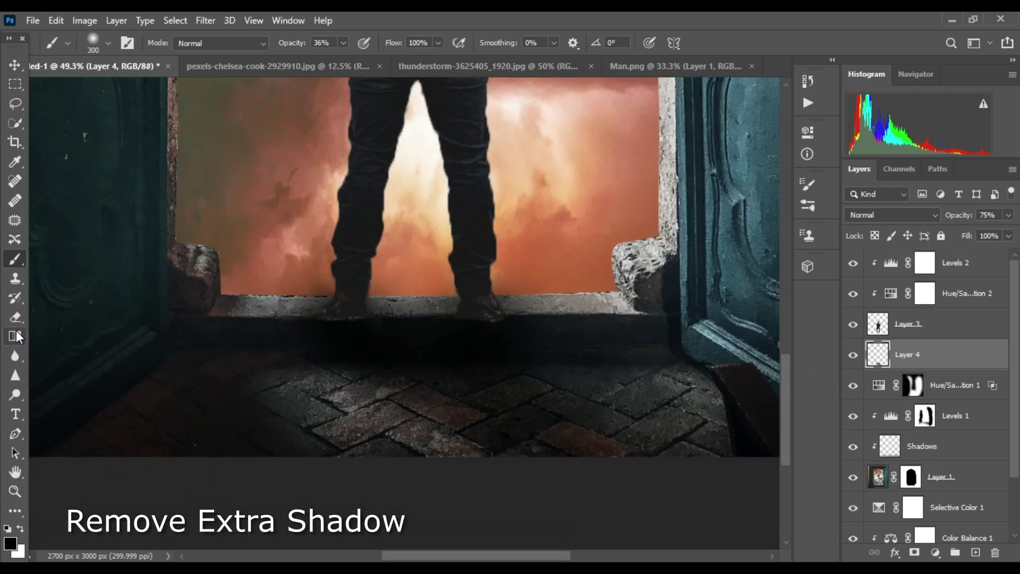
pyautogui.click(15, 317)
pyautogui.press('[')
pyautogui.press('[')
pyautogui.press('[')
pyautogui.press('[')
pyautogui.press('[')
pyautogui.press('[')
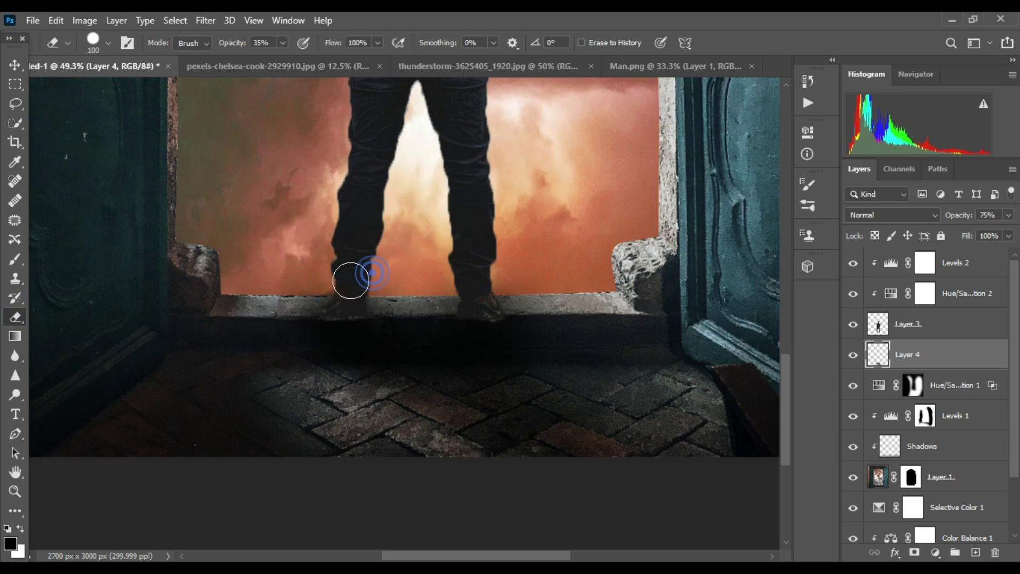
pyautogui.moveTo(353, 278)
pyautogui.mouseDown()
pyautogui.moveTo(308, 280)
pyautogui.moveTo(567, 274)
pyautogui.moveTo(417, 278)
pyautogui.moveTo(523, 277)
pyautogui.mouseUp()
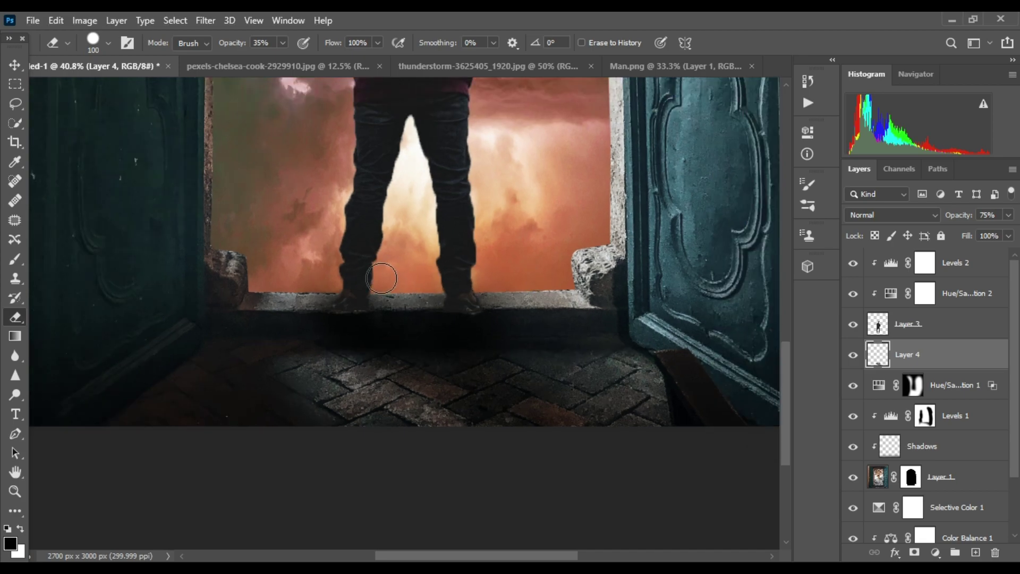
pyautogui.scroll(-2, 382, 278)
pyautogui.scroll(-2, 381, 278)
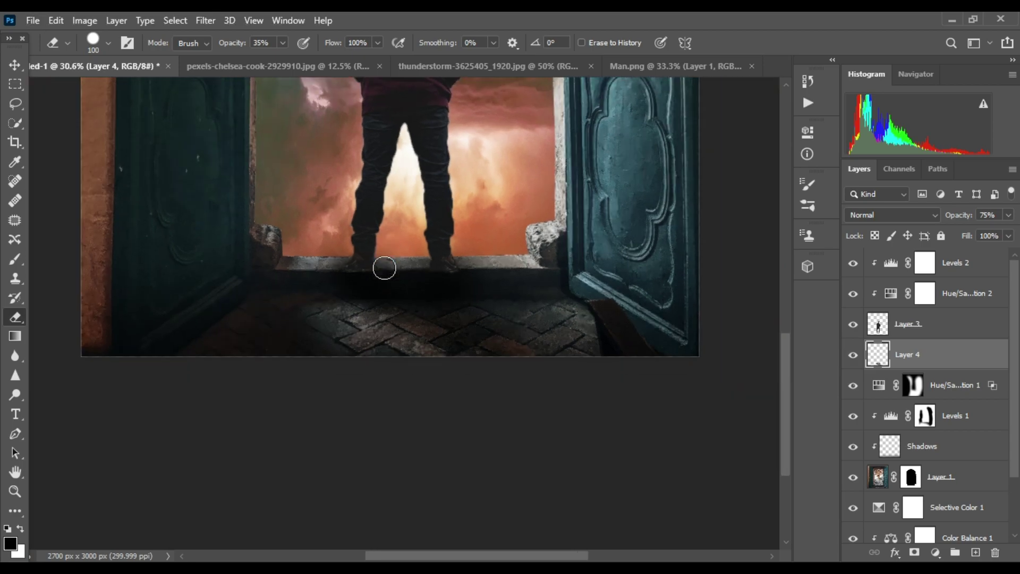
pyautogui.scroll(-2, 431, 210)
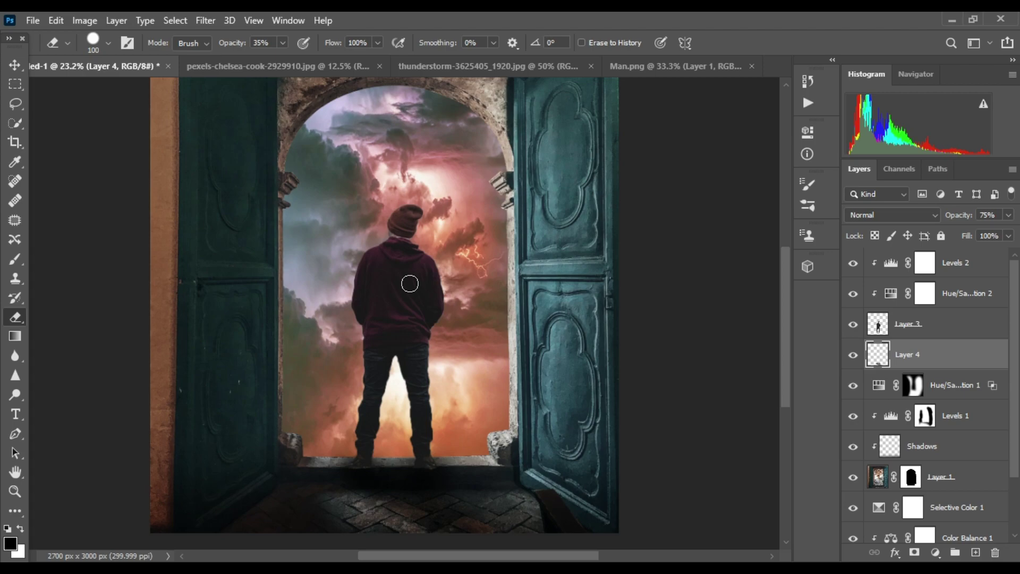
pyautogui.click(987, 280)
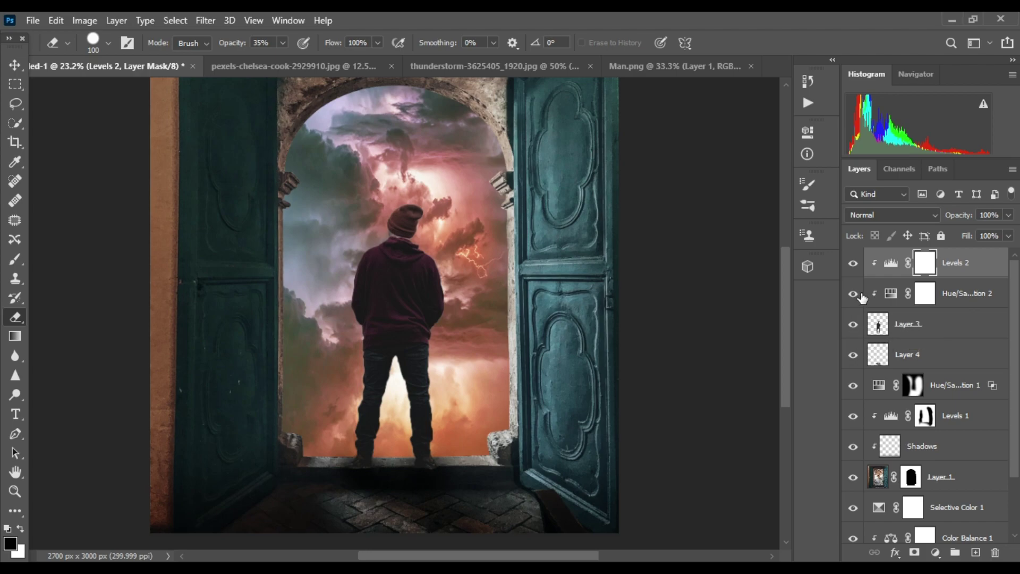
# Add a Solid Color fill layer, accepting black for now, and hide it
pyautogui.click(854, 264)
pyautogui.click(936, 552)
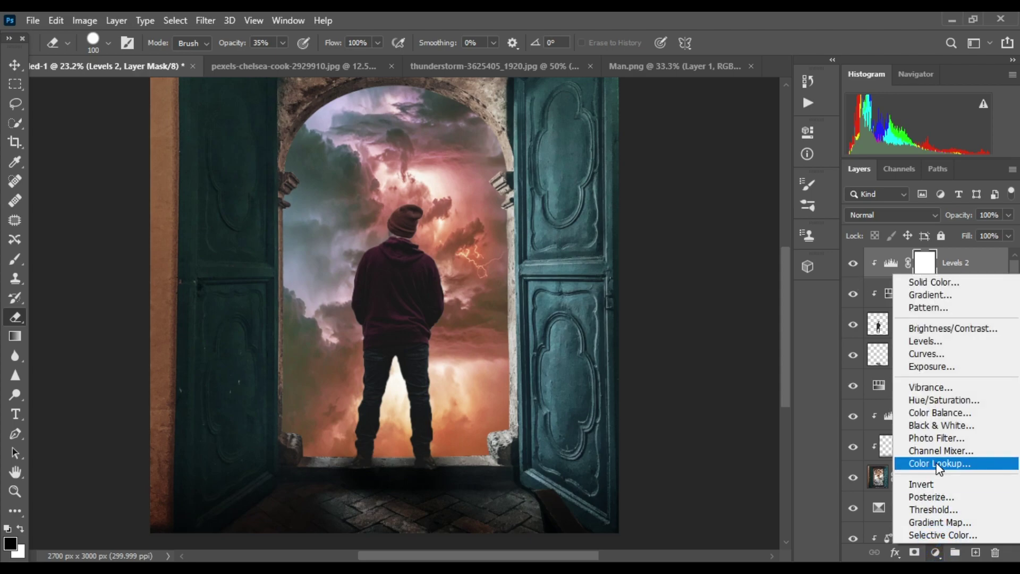
pyautogui.click(934, 284)
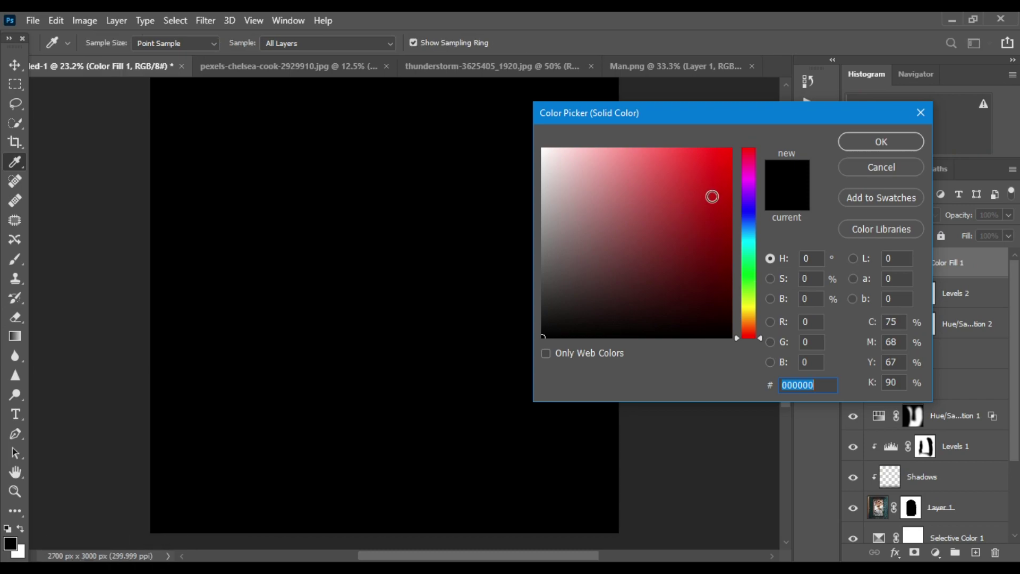
pyautogui.click(881, 142)
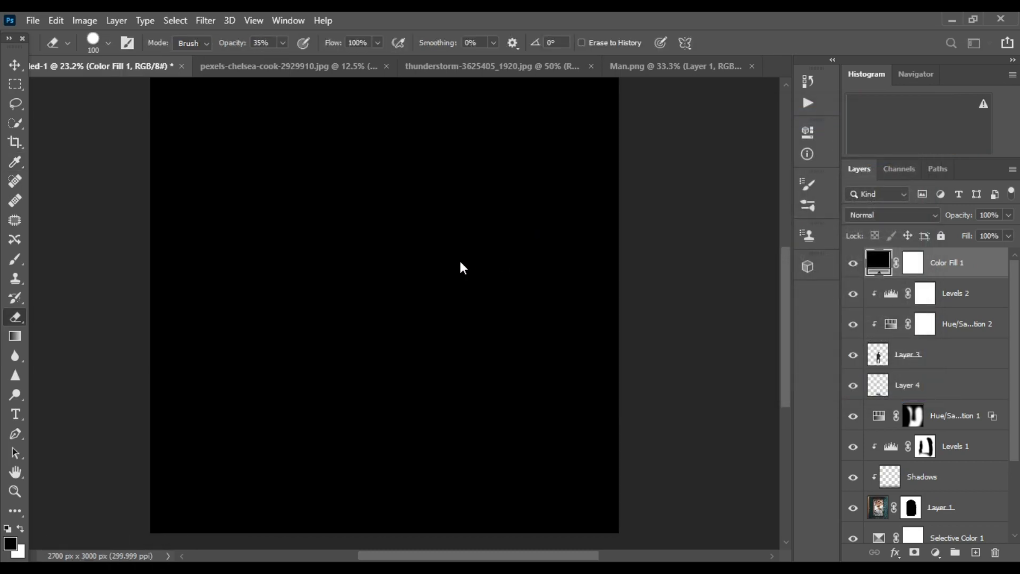
pyautogui.click(854, 263)
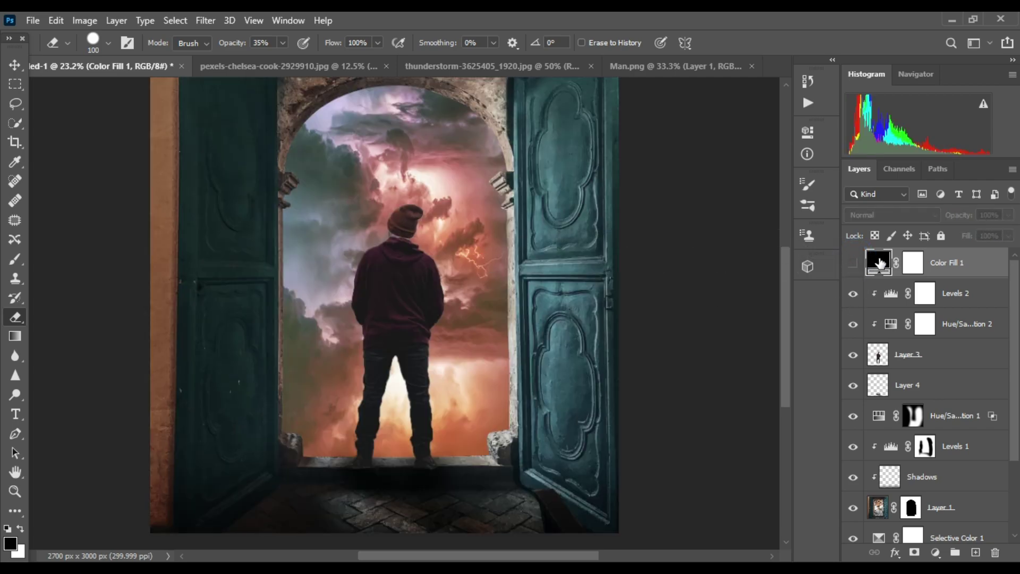
# Change the fill to a pink sampled from the stormy sky and set it to Multiply
pyautogui.doubleClick(880, 262)
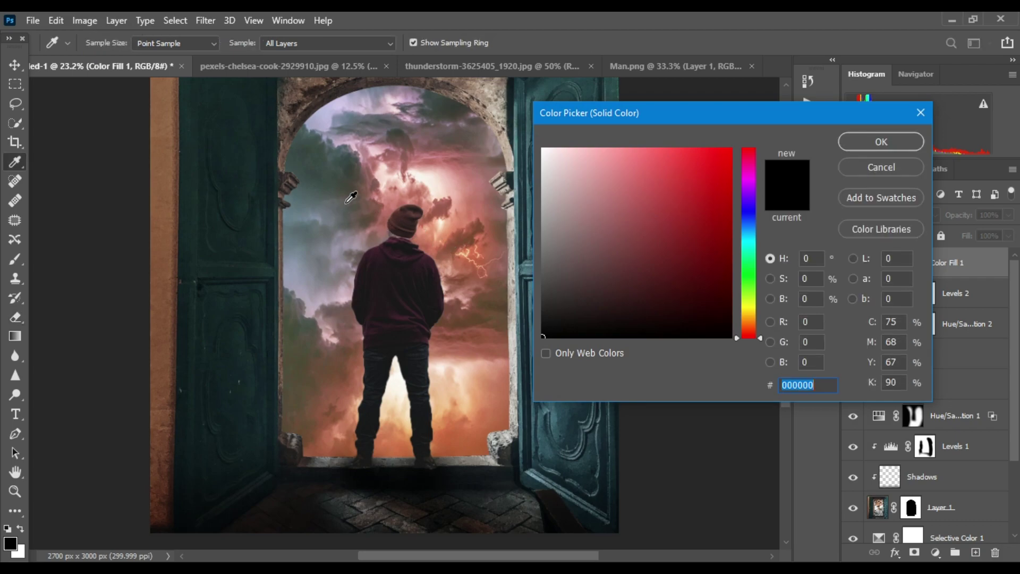
pyautogui.click(445, 175)
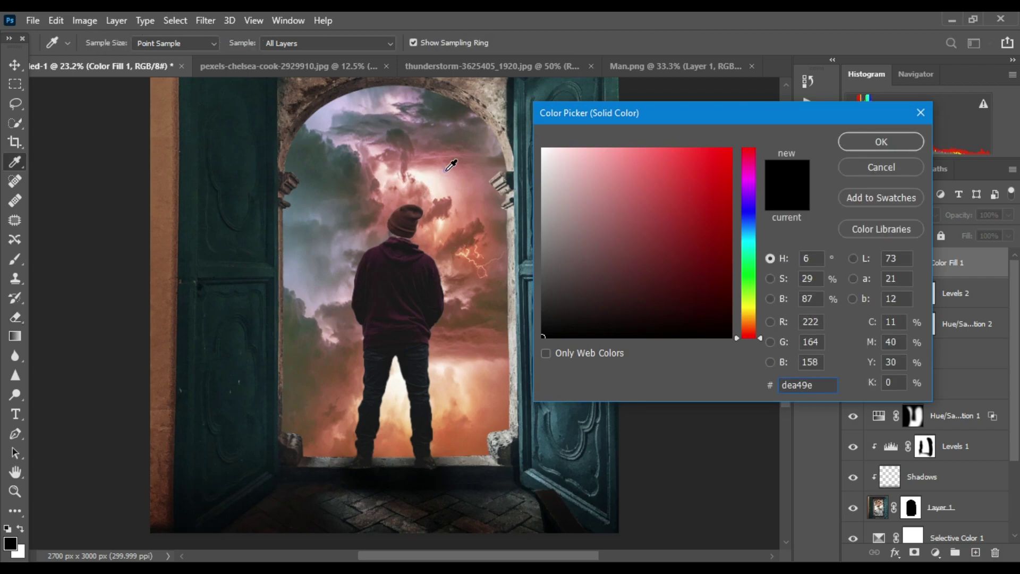
pyautogui.click(882, 141)
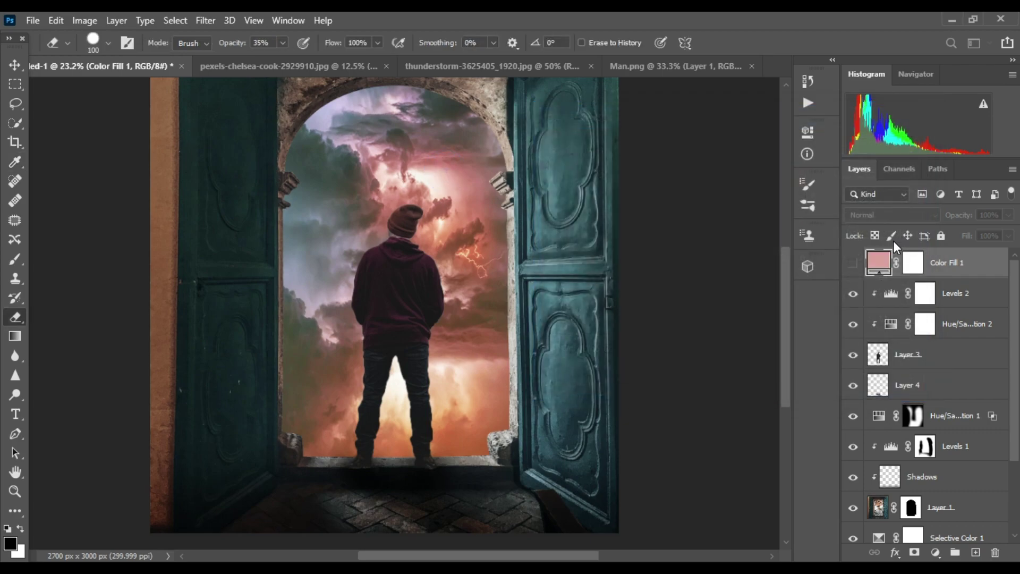
pyautogui.click(853, 263)
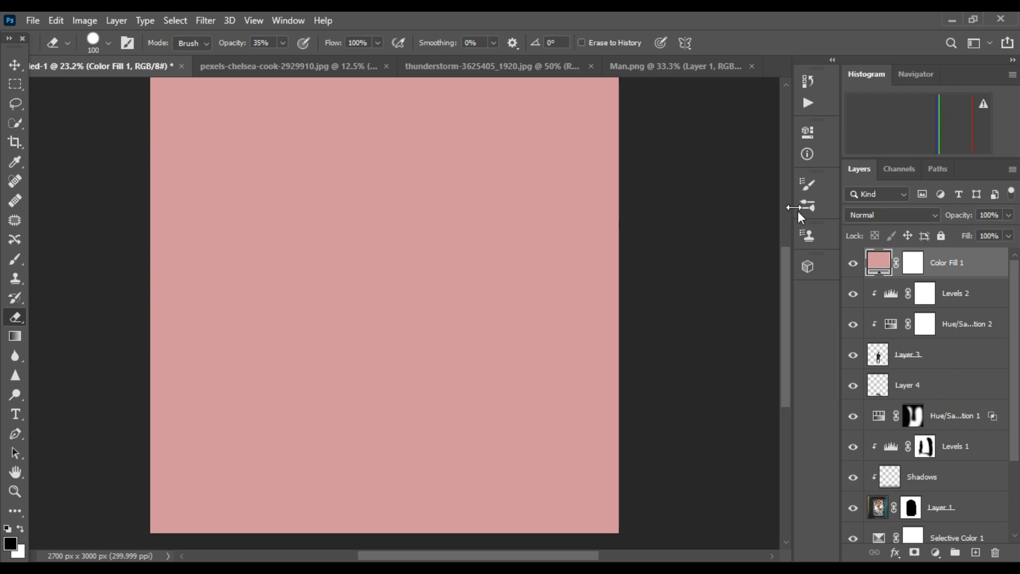
pyautogui.click(877, 217)
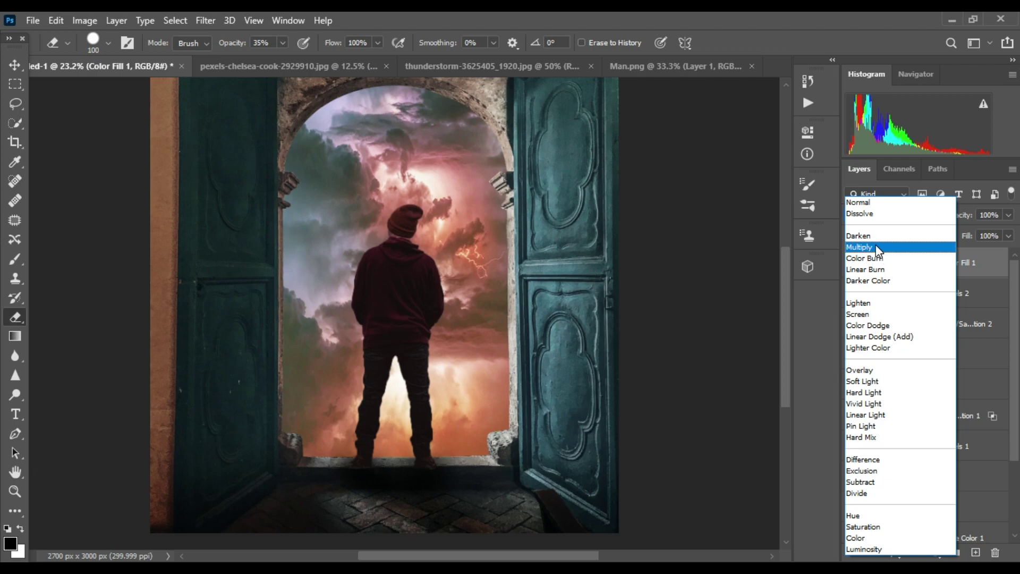
pyautogui.click(876, 247)
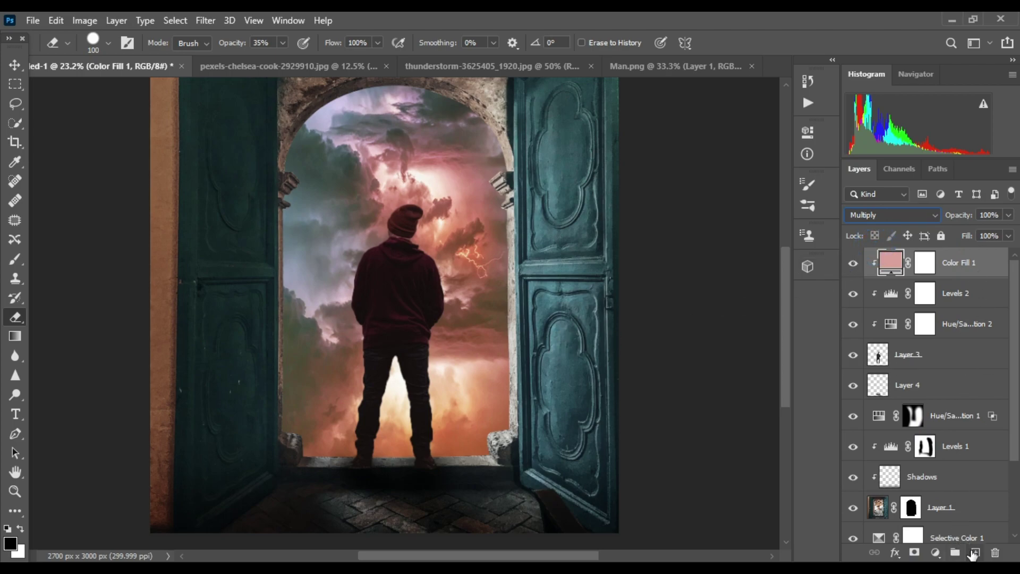
# Add a Hue/Saturation 3 adjustment clipped to the man, lowering saturation and raising lightness
pyautogui.click(937, 553)
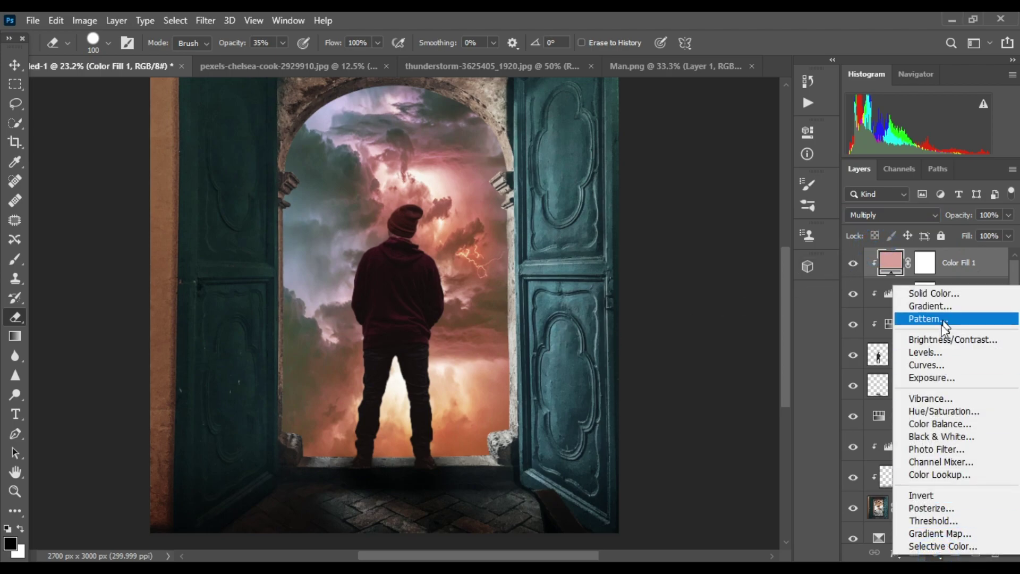
pyautogui.click(944, 411)
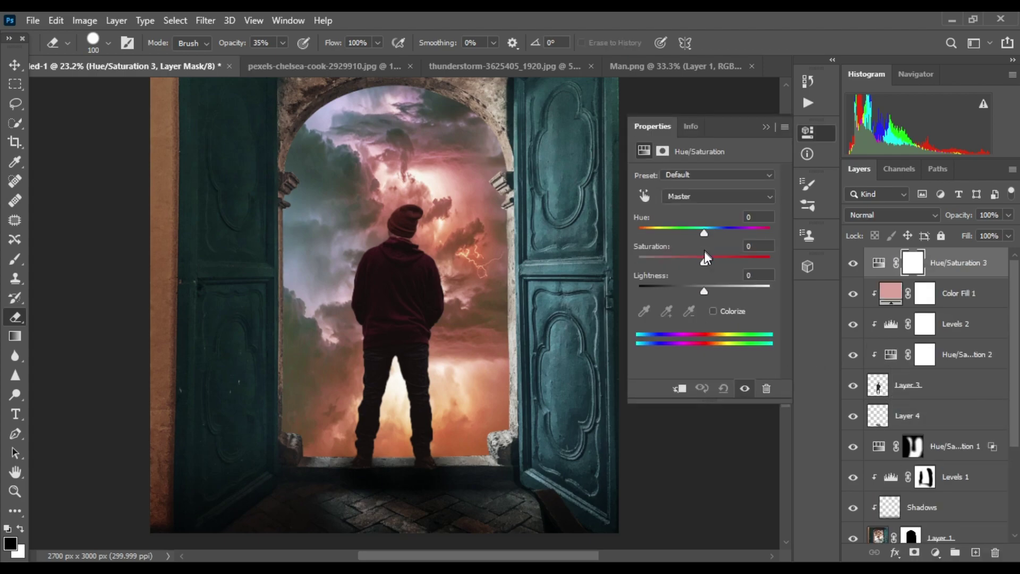
pyautogui.moveTo(703, 257)
pyautogui.mouseDown()
pyautogui.moveTo(691, 260)
pyautogui.moveTo(722, 265)
pyautogui.moveTo(703, 292)
pyautogui.mouseUp()
pyautogui.keyDown('alt'); pyautogui.click(983, 278); pyautogui.keyUp('alt')
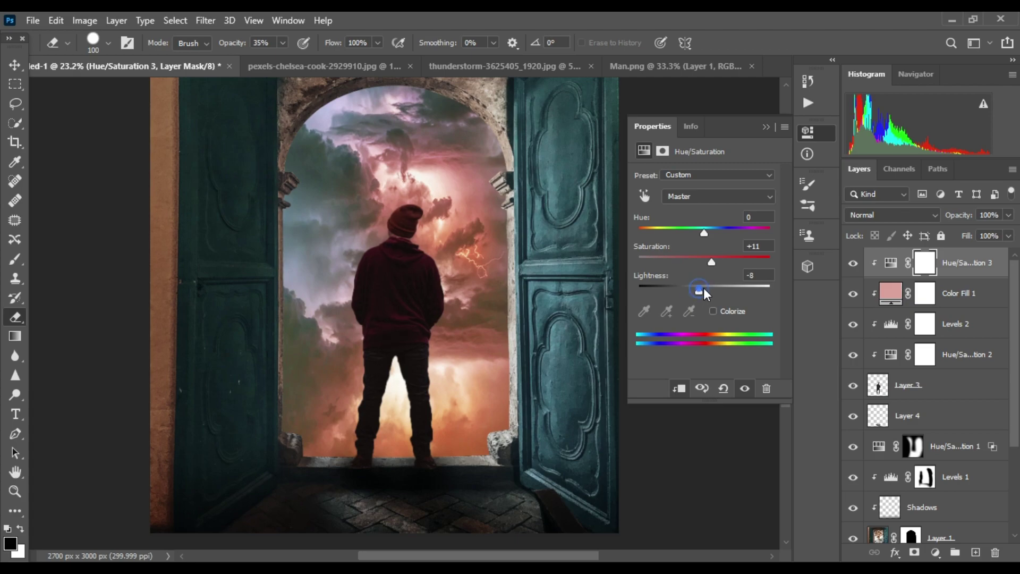
pyautogui.moveTo(703, 289); pyautogui.dragTo(726, 294)
pyautogui.click(765, 128)
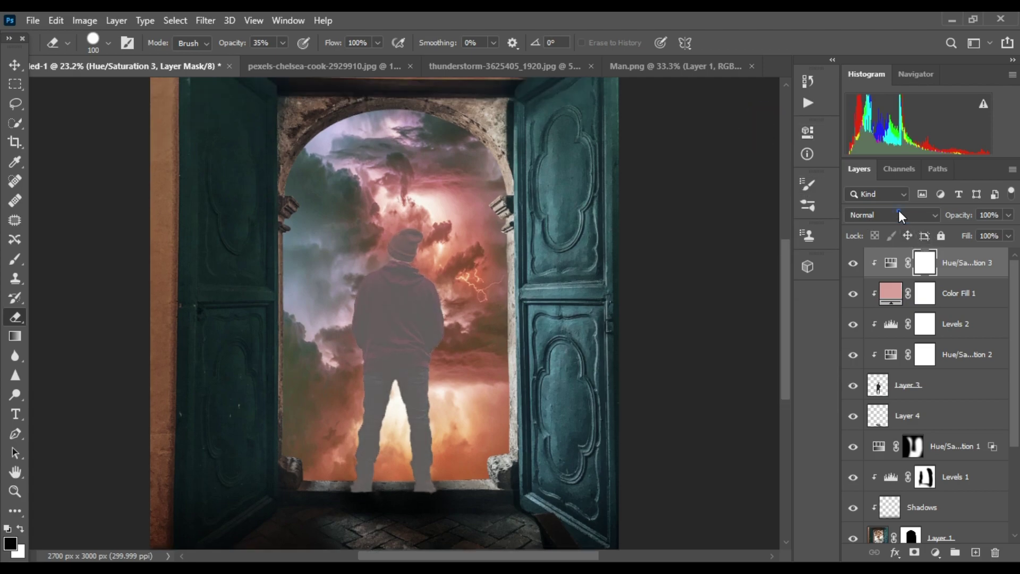
# Keep Hue/Saturation 3 at Normal blending and open its Blending Options
pyautogui.click(899, 214)
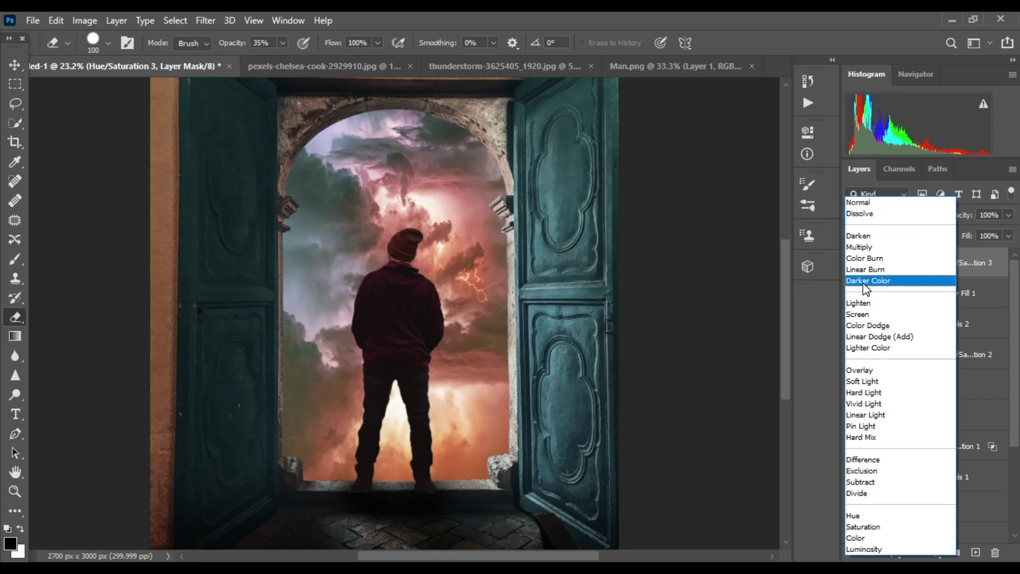
pyautogui.click(987, 264)
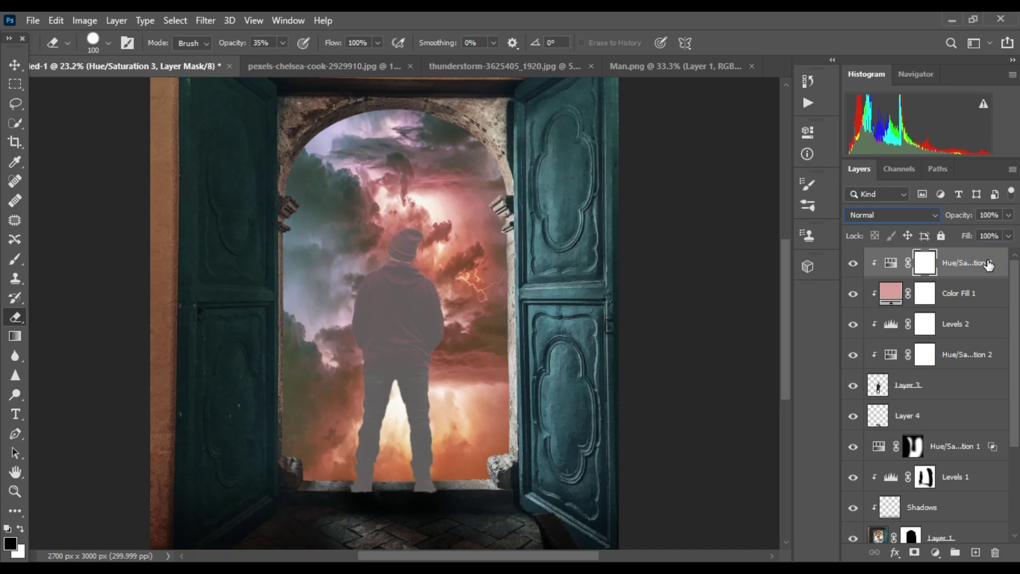
pyautogui.rightClick(988, 264)
pyautogui.click(870, 31)
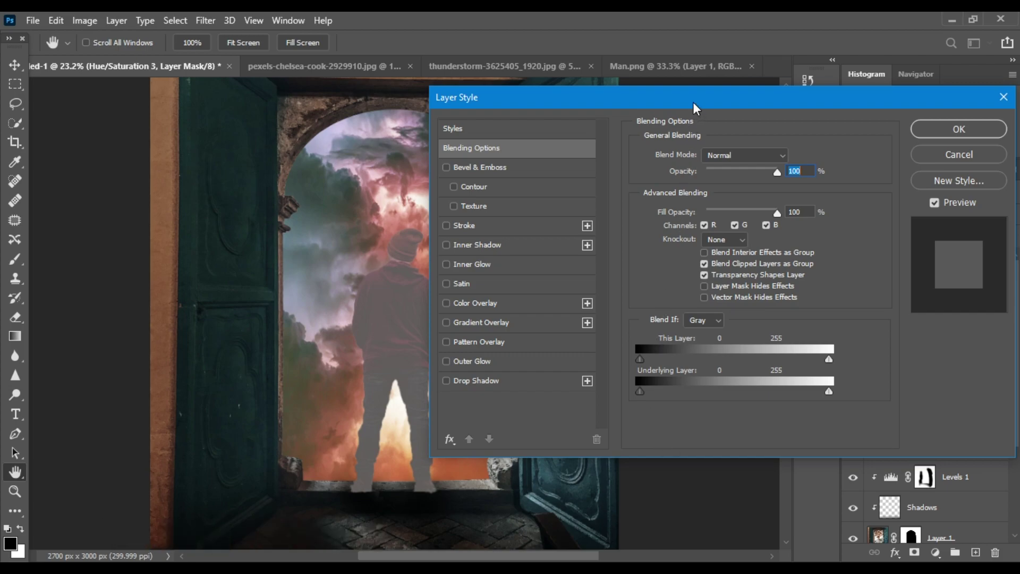
# Split the Underlying Layer black slider to 0/190 so the man's dark tones show through
pyautogui.moveTo(694, 103); pyautogui.dragTo(791, 99)
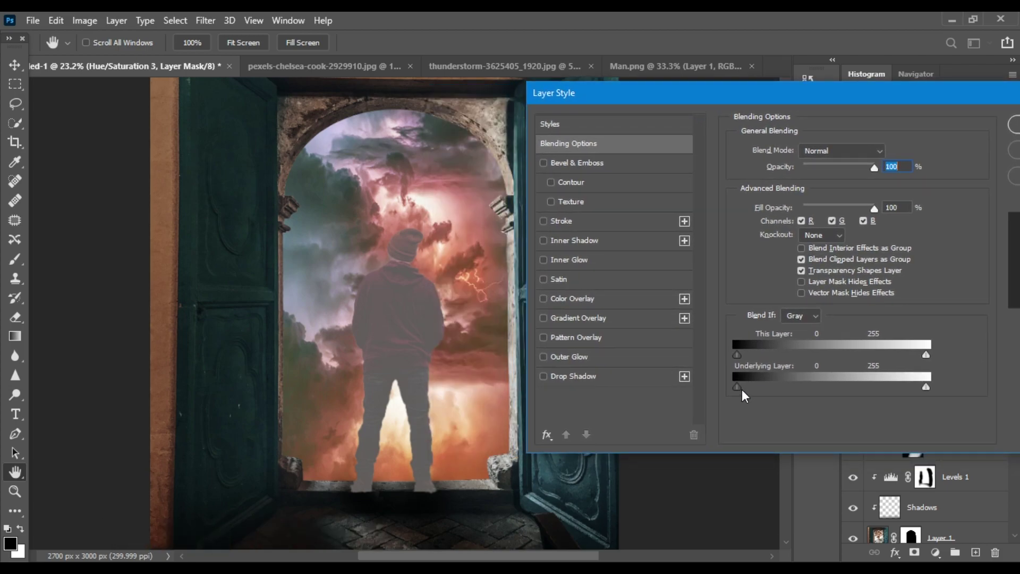
pyautogui.moveTo(741, 388); pyautogui.dragTo(798, 397)
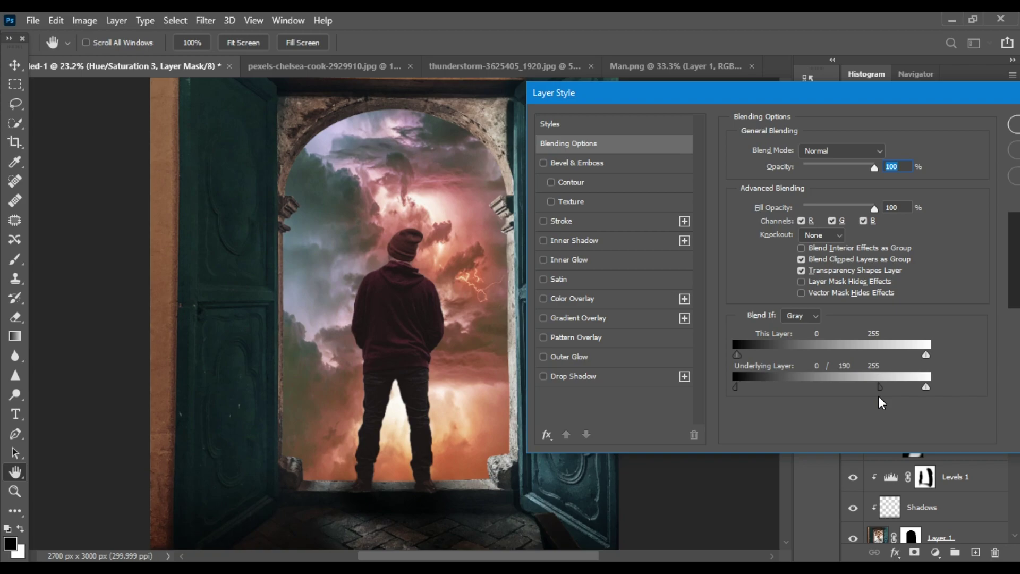
pyautogui.moveTo(854, 398)
pyautogui.mouseDown()
pyautogui.moveTo(872, 400)
pyautogui.moveTo(802, 399)
pyautogui.moveTo(867, 409)
pyautogui.mouseUp()
pyautogui.press('e')
pyautogui.click(1012, 125)
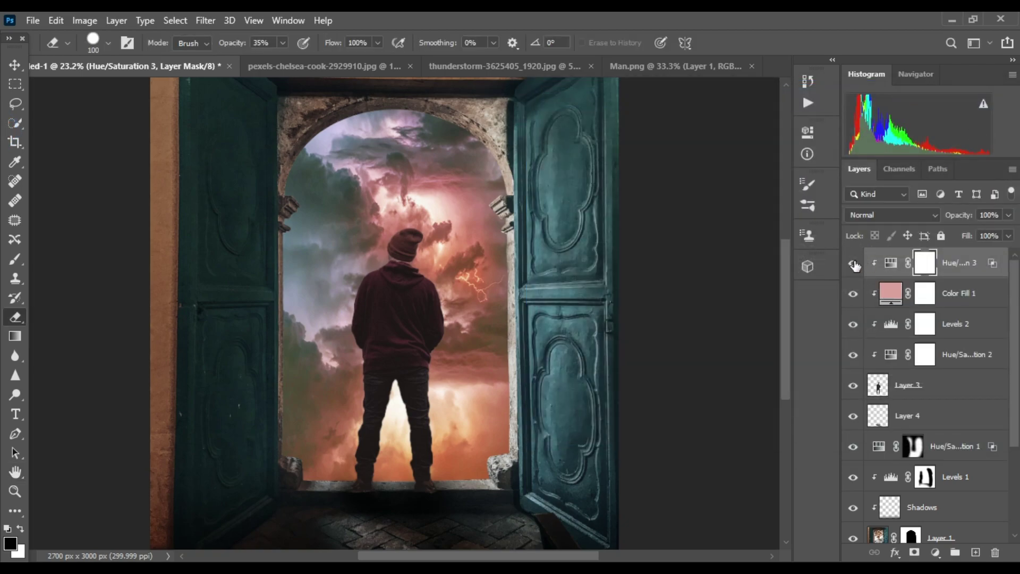
# Toggle Hue/Saturation 3 to compare the man, zoom around his feet, then select Layer 3
pyautogui.click(853, 263)
pyautogui.scroll(-1, 474, 368)
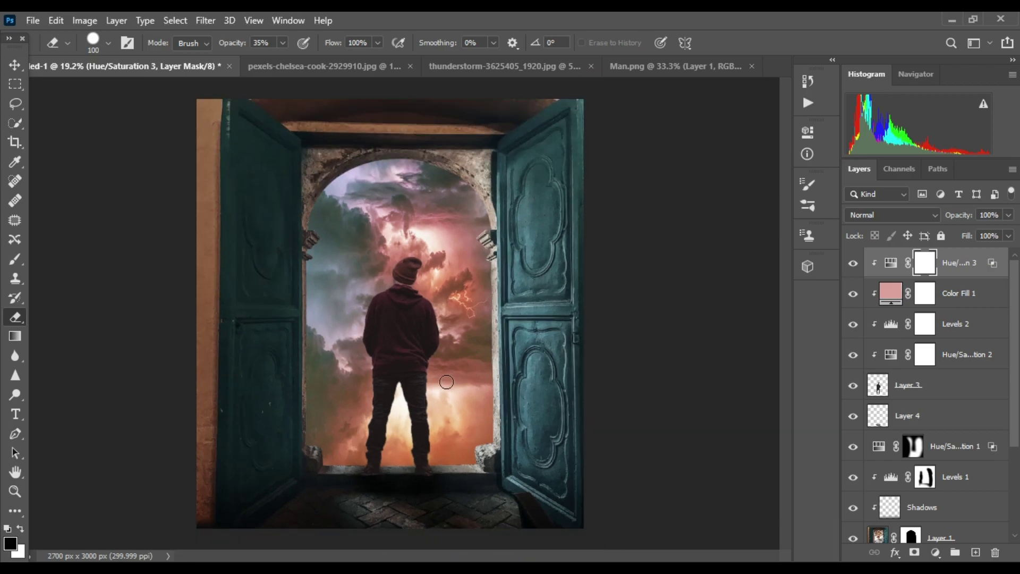
pyautogui.scroll(1, 447, 381)
pyautogui.scroll(1, 436, 383)
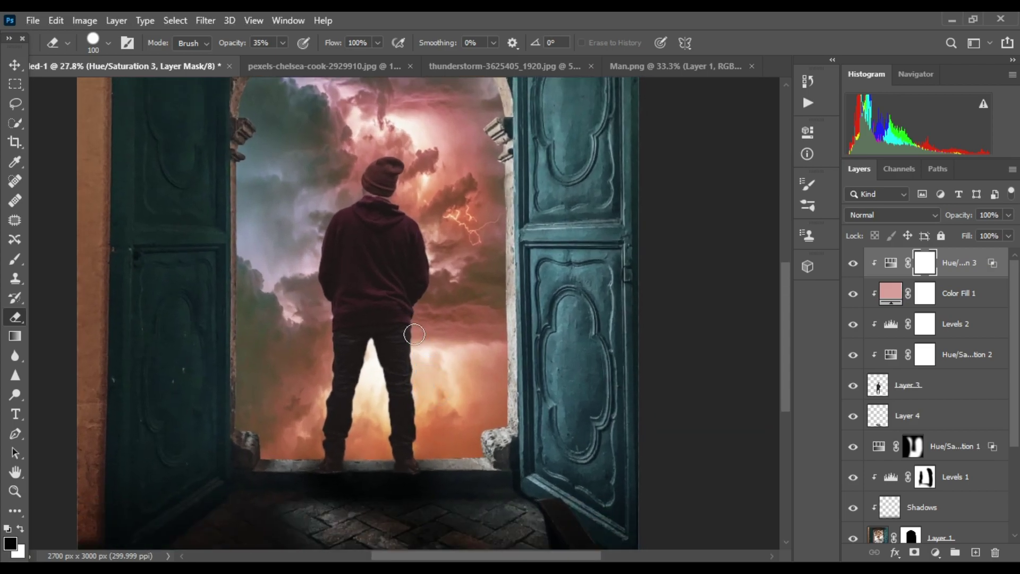
pyautogui.scroll(1, 384, 390)
pyautogui.scroll(1, 381, 391)
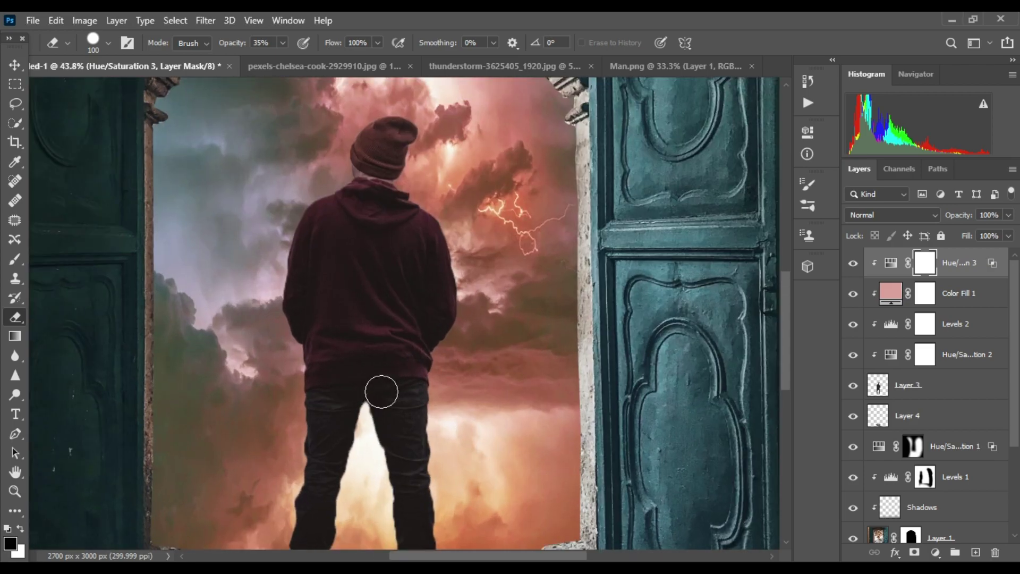
pyautogui.scroll(-1, 382, 391)
pyautogui.scroll(-1, 376, 278)
pyautogui.scroll(-1, 367, 319)
pyautogui.scroll(-1, 364, 319)
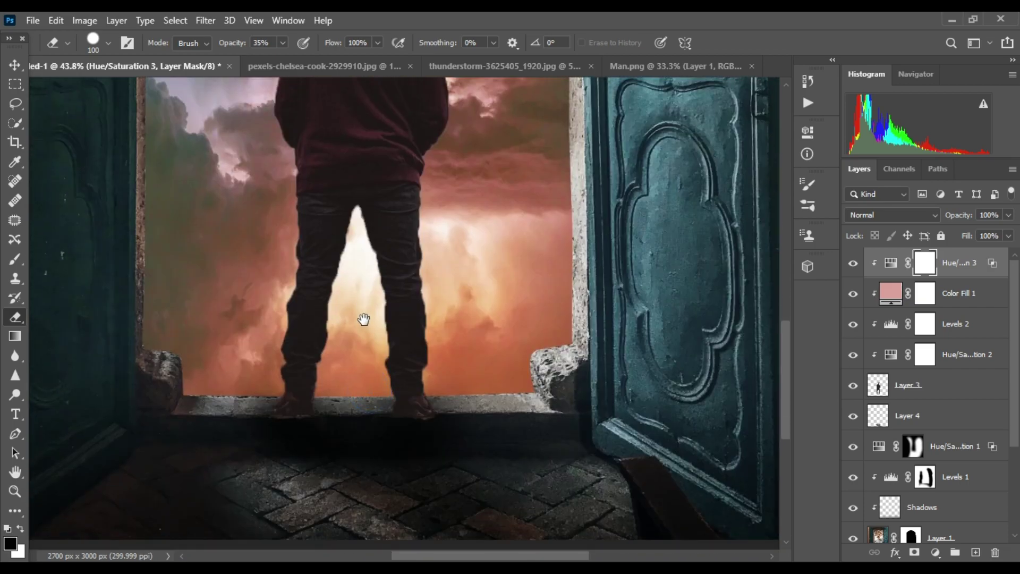
pyautogui.scroll(1, 364, 371)
pyautogui.scroll(1, 364, 378)
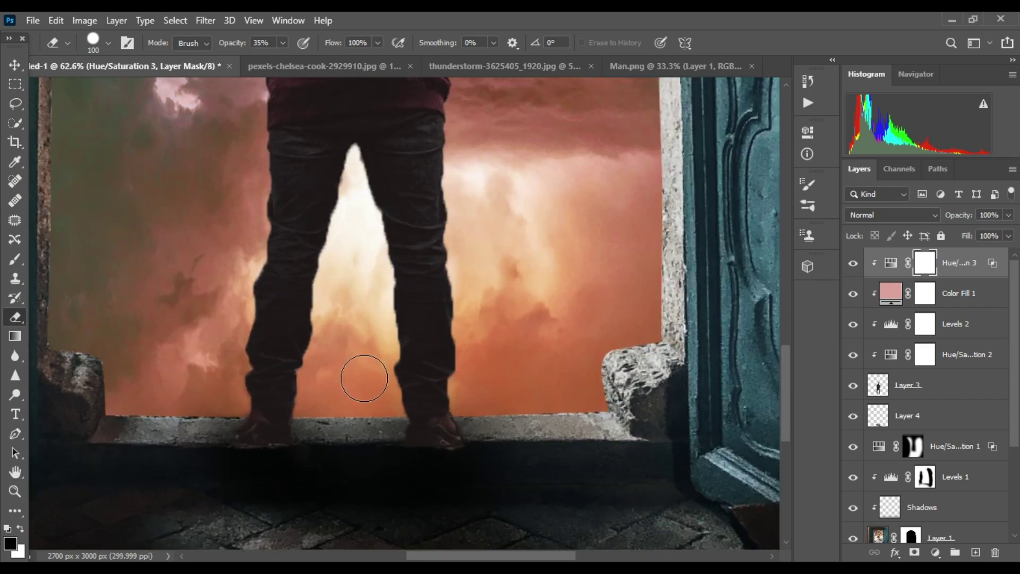
pyautogui.scroll(2, 364, 372)
pyautogui.scroll(-1, 360, 375)
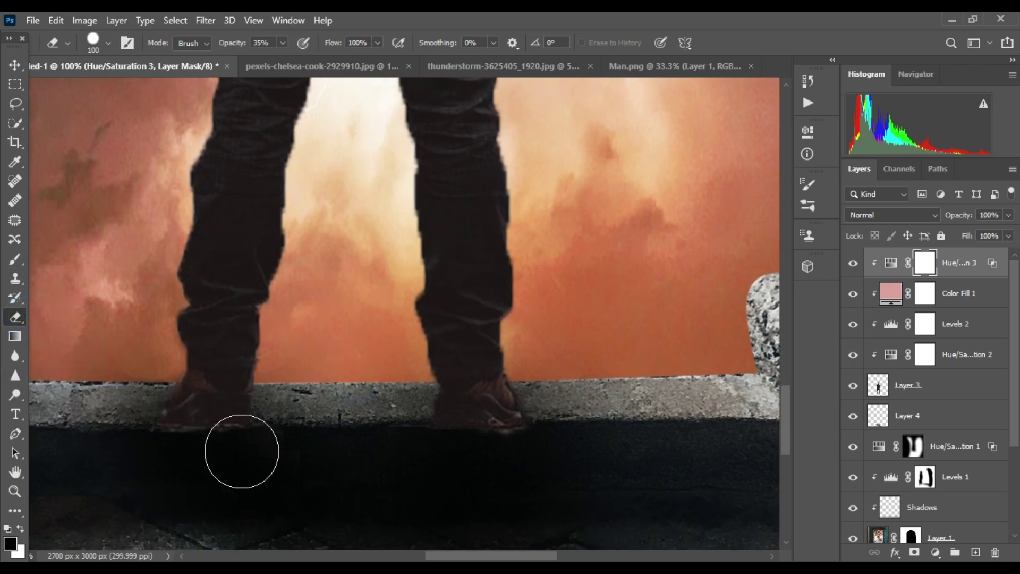
pyautogui.click(911, 388)
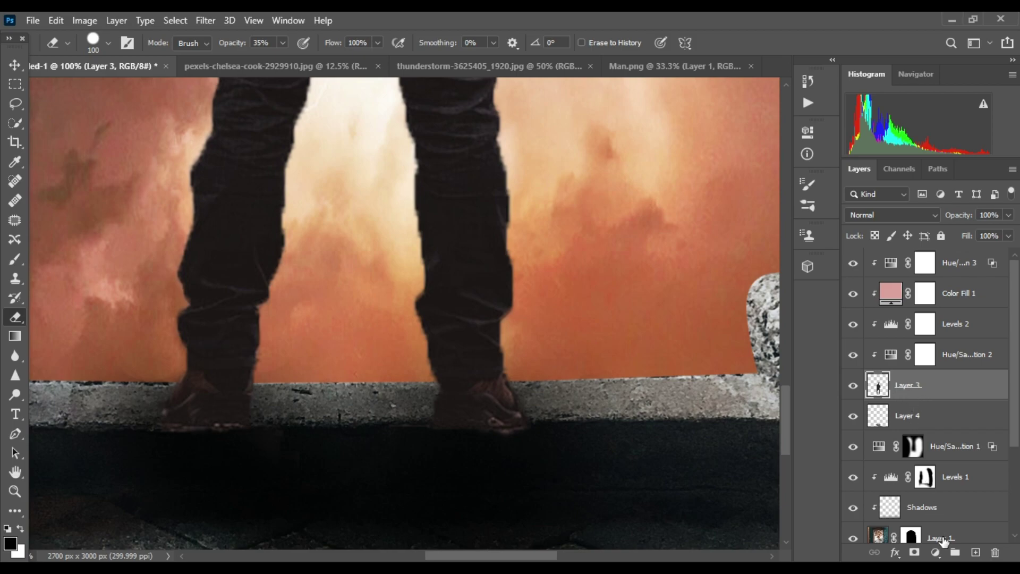
# Add a mask to Layer 3 and paint white along the ledge beneath both boots
pyautogui.click(914, 553)
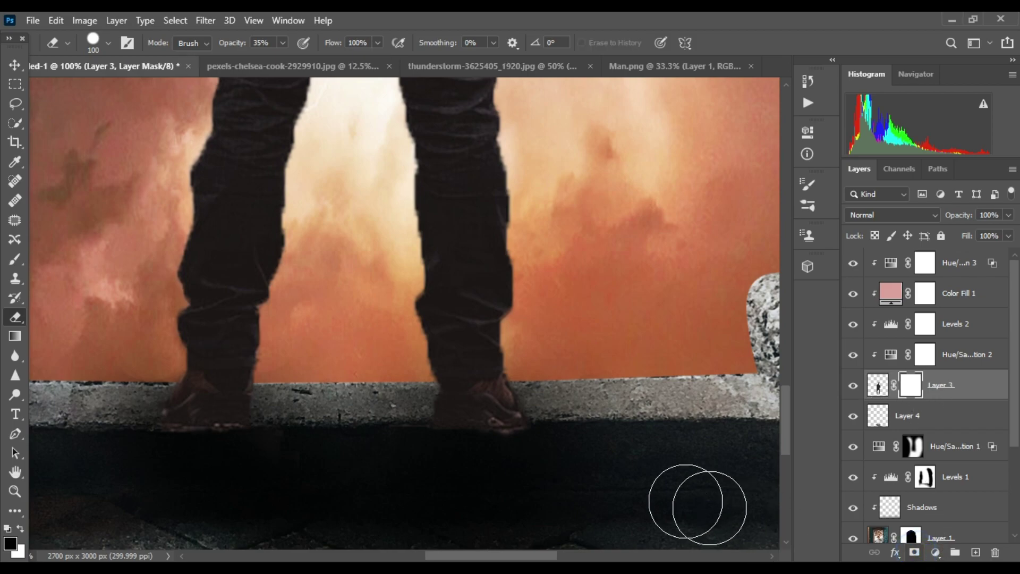
pyautogui.press('[')
pyautogui.press('[')
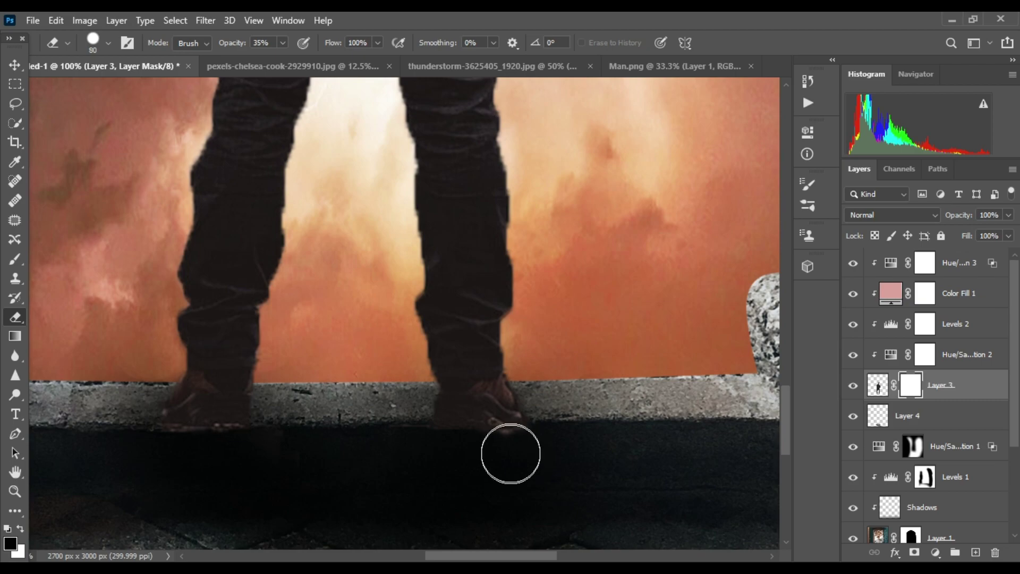
pyautogui.press('[')
pyautogui.press('[')
pyautogui.press('[')
pyautogui.press('[')
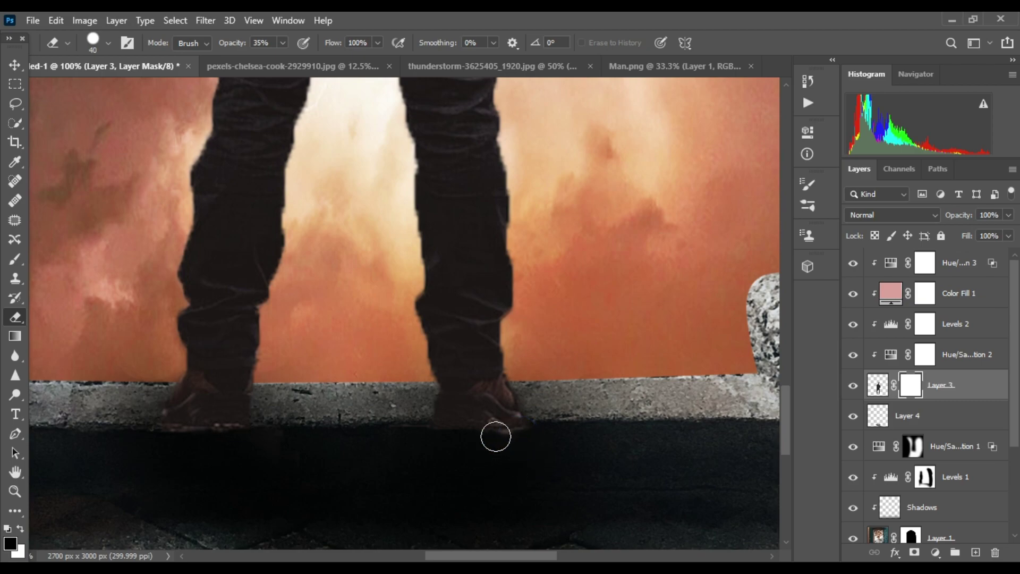
pyautogui.moveTo(477, 438); pyautogui.dragTo(244, 469)
pyautogui.click(21, 529)
pyautogui.moveTo(164, 445)
pyautogui.mouseDown()
pyautogui.moveTo(212, 445)
pyautogui.moveTo(190, 435)
pyautogui.moveTo(202, 435)
pyautogui.mouseUp()
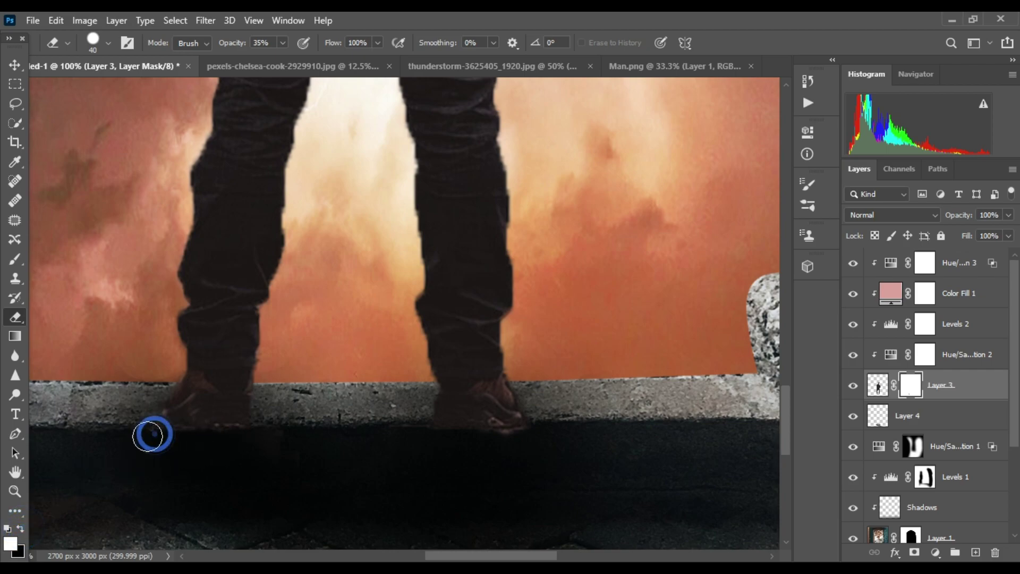
pyautogui.moveTo(135, 435); pyautogui.dragTo(259, 437)
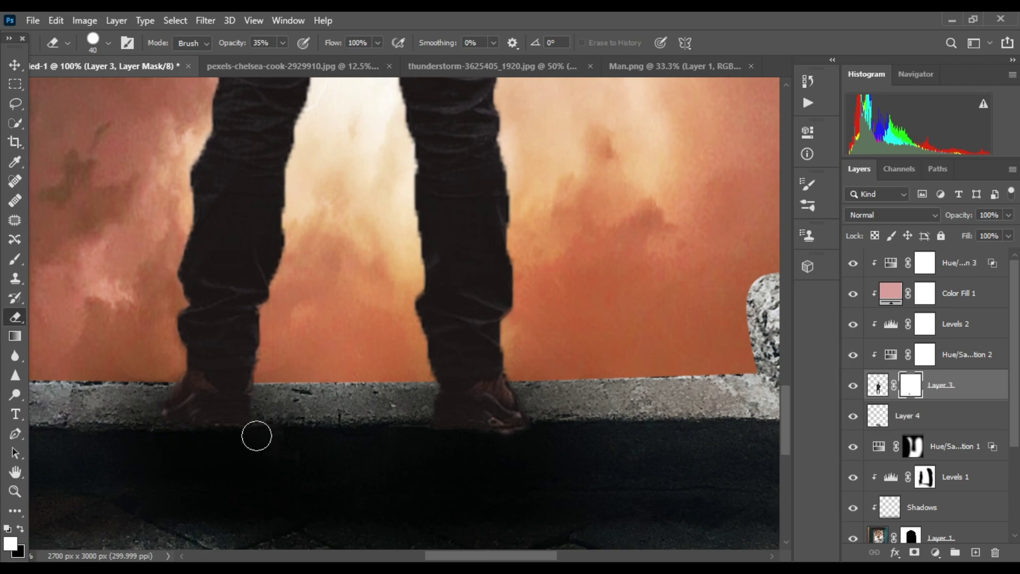
pyautogui.moveTo(181, 440); pyautogui.dragTo(238, 447)
pyautogui.moveTo(547, 437)
pyautogui.mouseDown()
pyautogui.moveTo(467, 437)
pyautogui.moveTo(531, 437)
pyautogui.mouseUp()
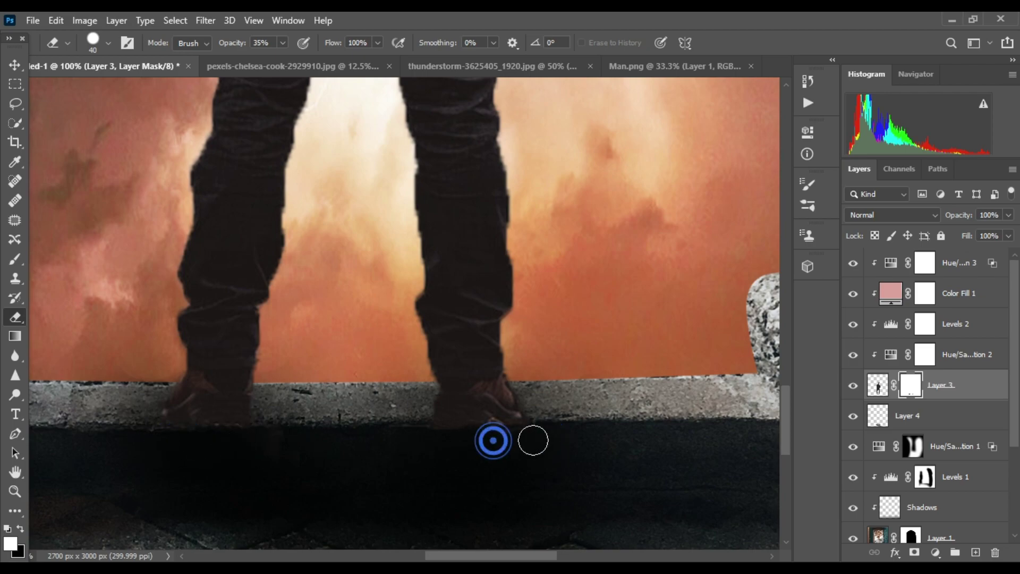
pyautogui.moveTo(445, 442)
pyautogui.mouseDown()
pyautogui.moveTo(428, 443)
pyautogui.moveTo(535, 443)
pyautogui.mouseUp()
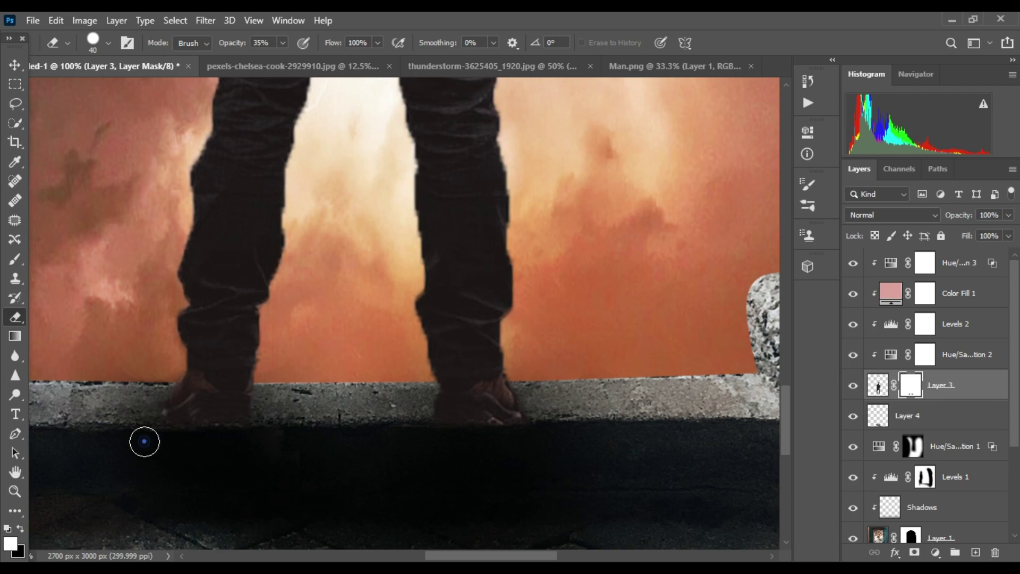
# Zoom out to the doorway and toggle Hue/Saturation 3 and the man's layer to check them
pyautogui.scroll(-3, 350, 428)
pyautogui.scroll(-2, 349, 428)
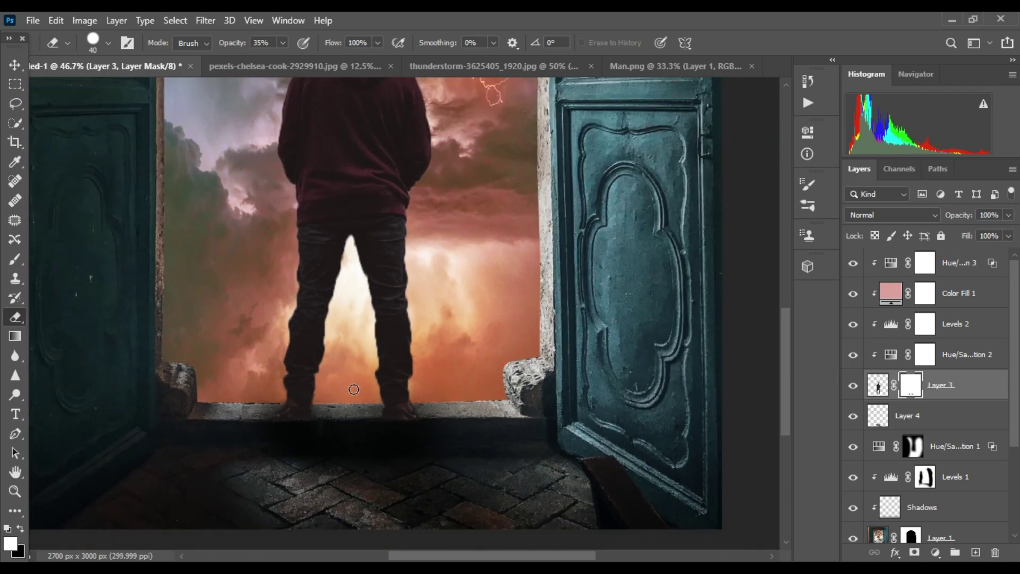
pyautogui.scroll(-2, 353, 404)
pyautogui.scroll(1, 444, 328)
pyautogui.scroll(1, 445, 333)
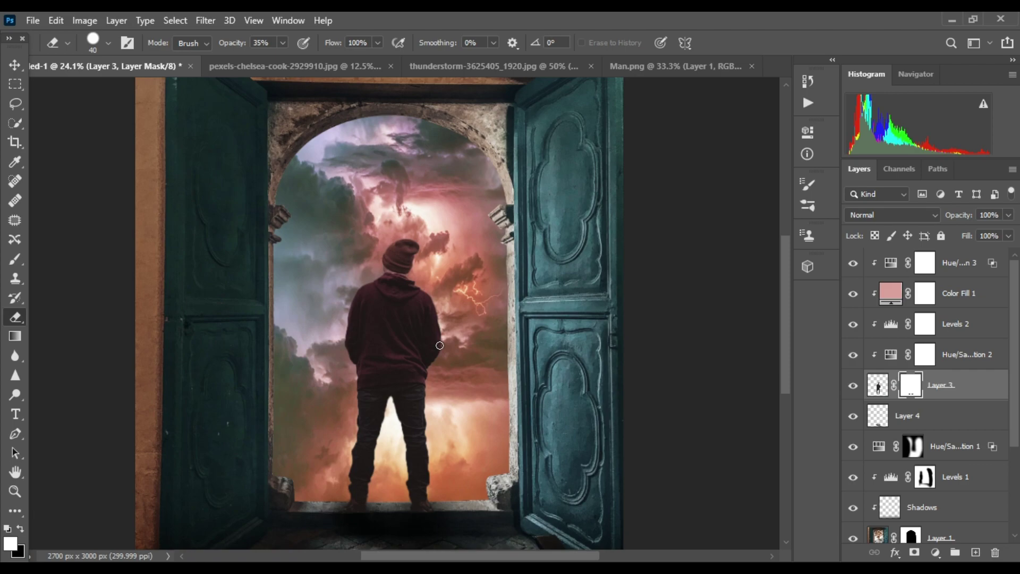
pyautogui.scroll(1, 523, 274)
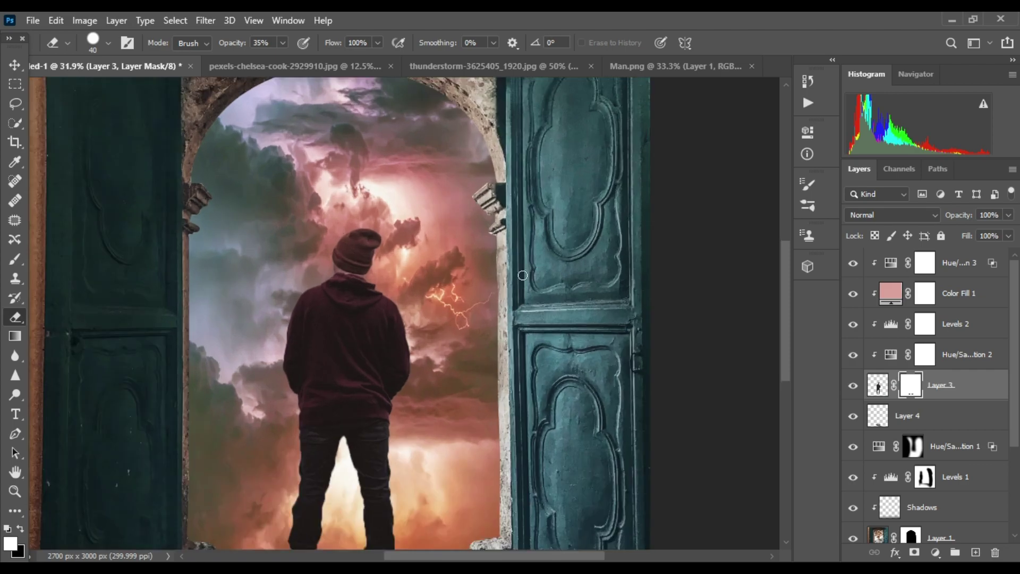
pyautogui.moveTo(460, 278); pyautogui.dragTo(490, 214)
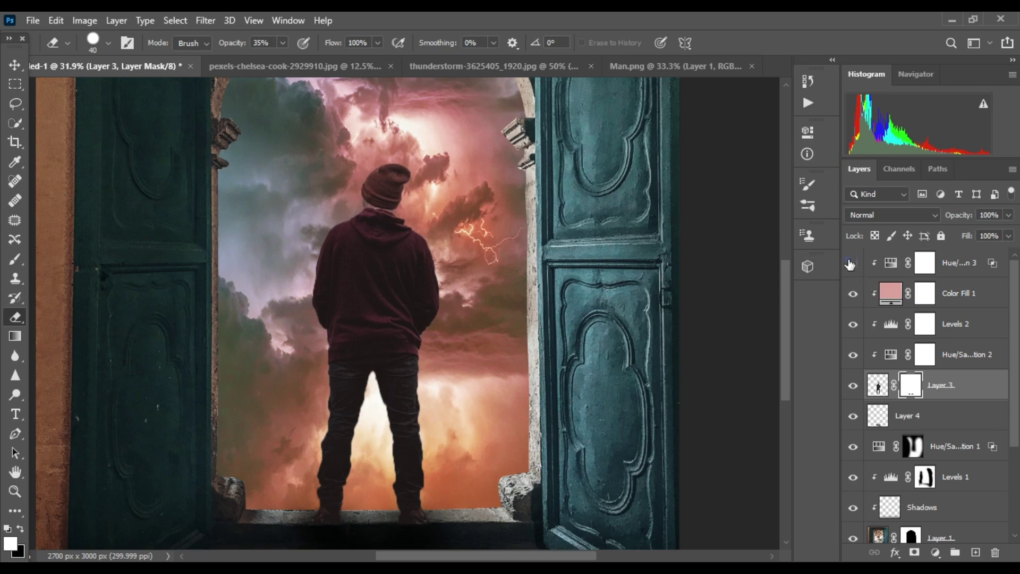
pyautogui.click(852, 264)
pyautogui.click(851, 394)
pyautogui.click(851, 393)
# Create an empty Layer 5 at the top of the stack, above Color Fill 1
pyautogui.click(909, 266)
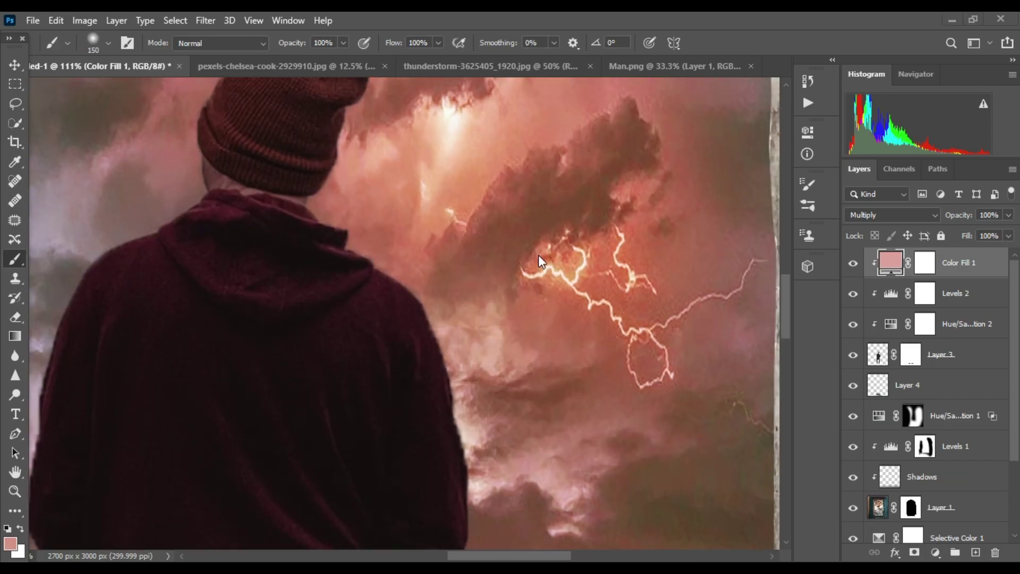
pyautogui.click(529, 250)
pyautogui.click(418, 257)
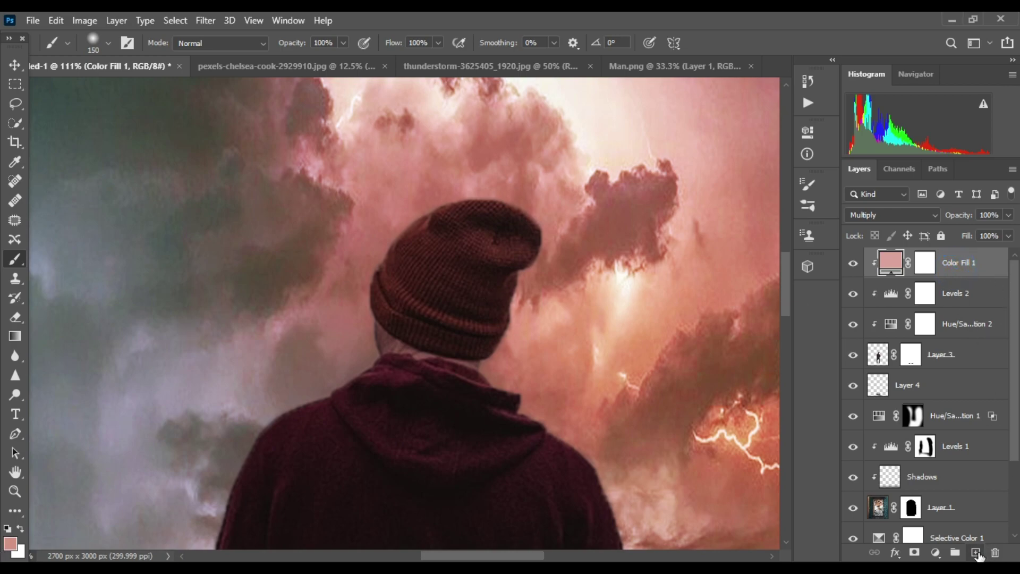
pyautogui.click(977, 553)
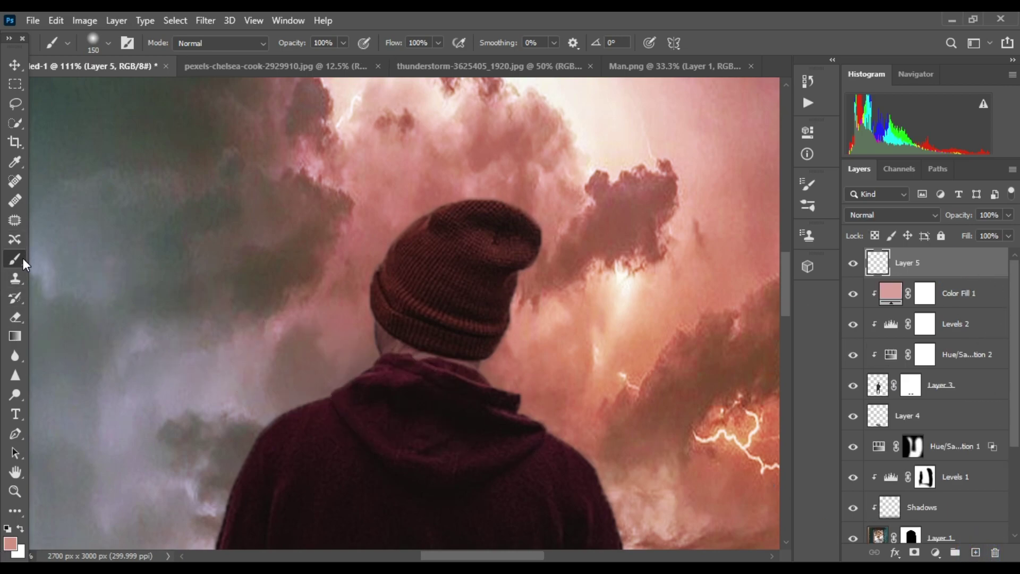
# Set the sky pink as brush colour, lower brush opacity, and clip Layer 5 below
pyautogui.click(11, 543)
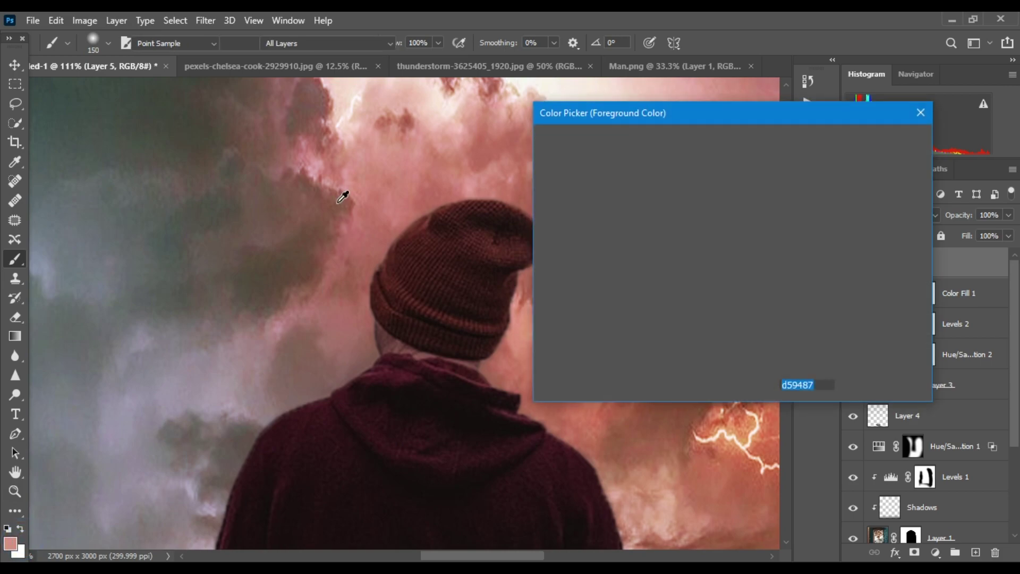
pyautogui.click(871, 143)
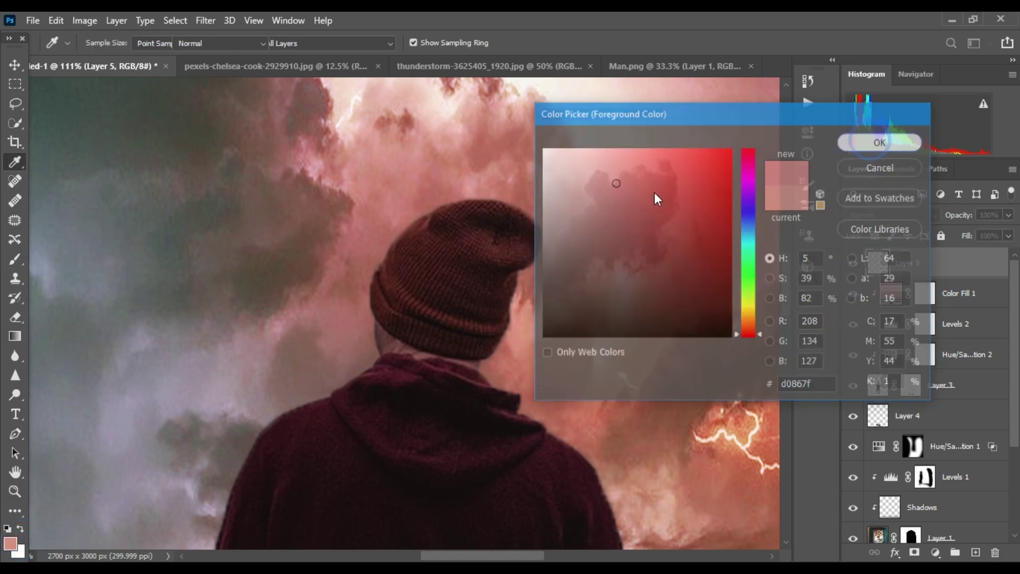
pyautogui.press('b')
pyautogui.press('[')
pyautogui.press('[')
pyautogui.press('[')
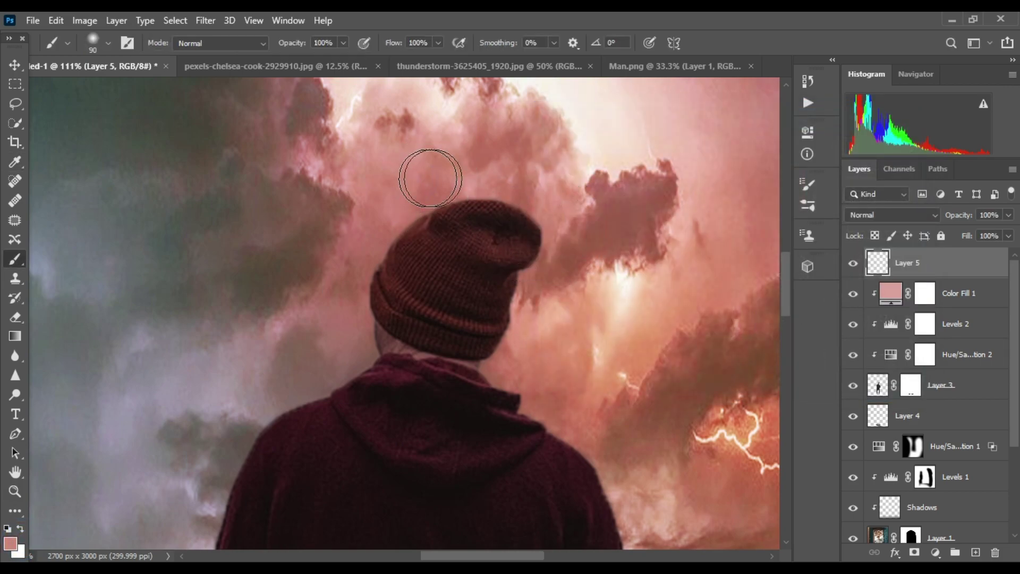
pyautogui.moveTo(472, 210)
pyautogui.mouseDown()
pyautogui.moveTo(477, 194)
pyautogui.moveTo(457, 190)
pyautogui.mouseUp()
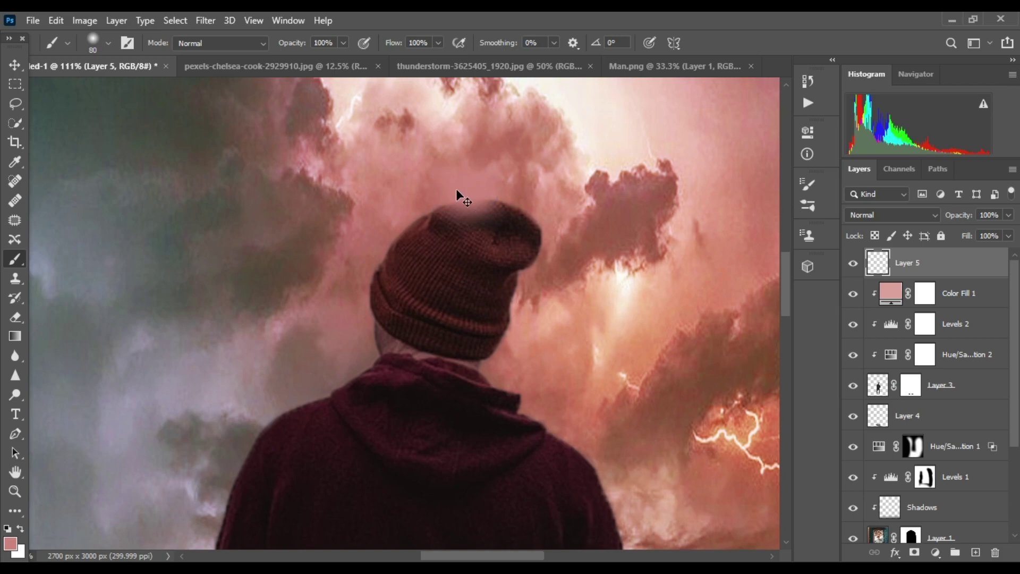
pyautogui.hotkey('ctrl', 'z')
pyautogui.moveTo(302, 46)
pyautogui.mouseDown()
pyautogui.moveTo(260, 55)
pyautogui.moveTo(295, 48)
pyautogui.mouseUp()
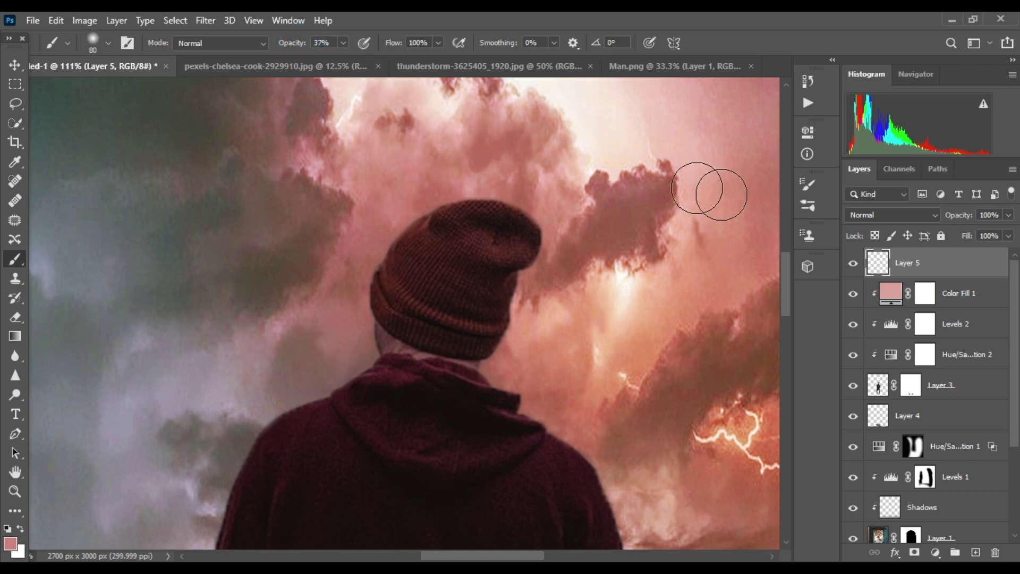
pyautogui.rightClick(936, 272)
pyautogui.click(799, 297)
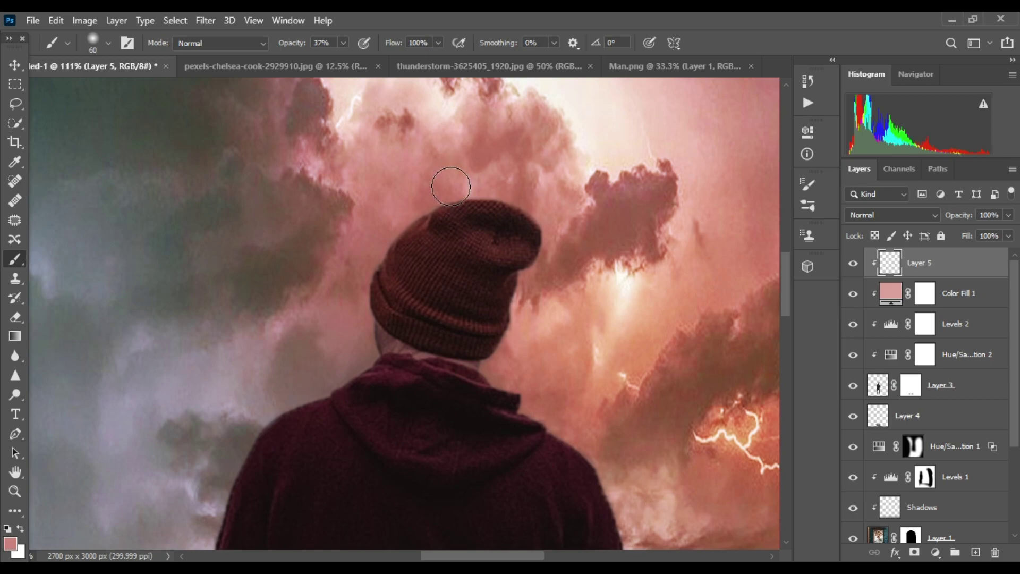
# Brush soft pink haze along the hat's left side and move on to the shoulders and hoodie
pyautogui.press(']')
pyautogui.press(']')
pyautogui.press(']')
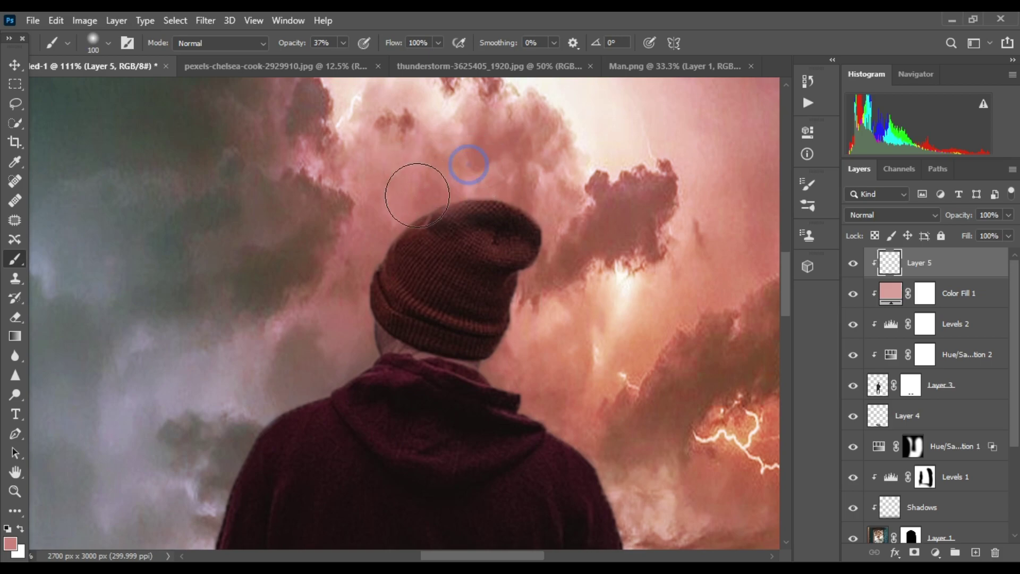
pyautogui.moveTo(341, 228); pyautogui.dragTo(331, 354)
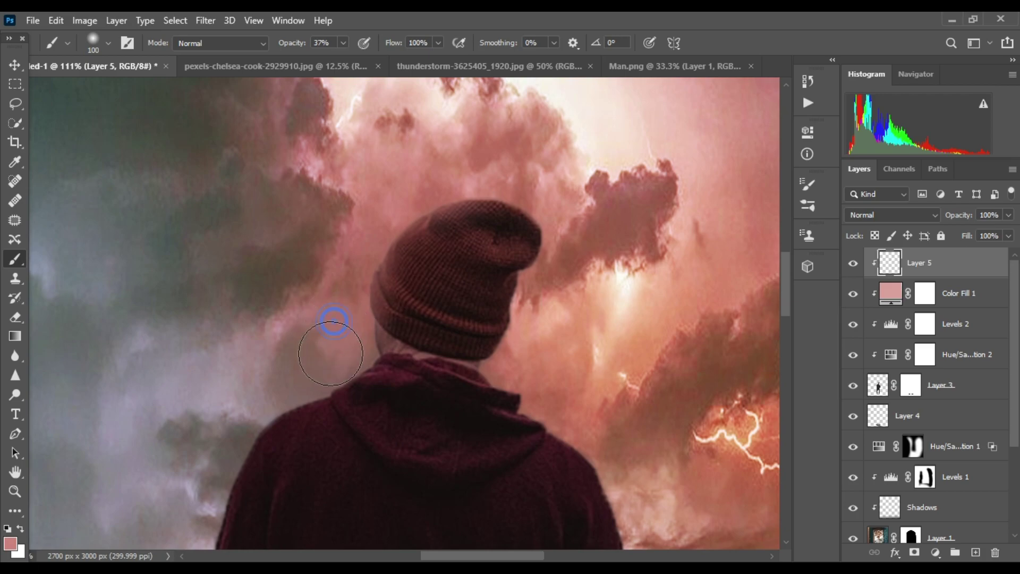
pyautogui.press('c')
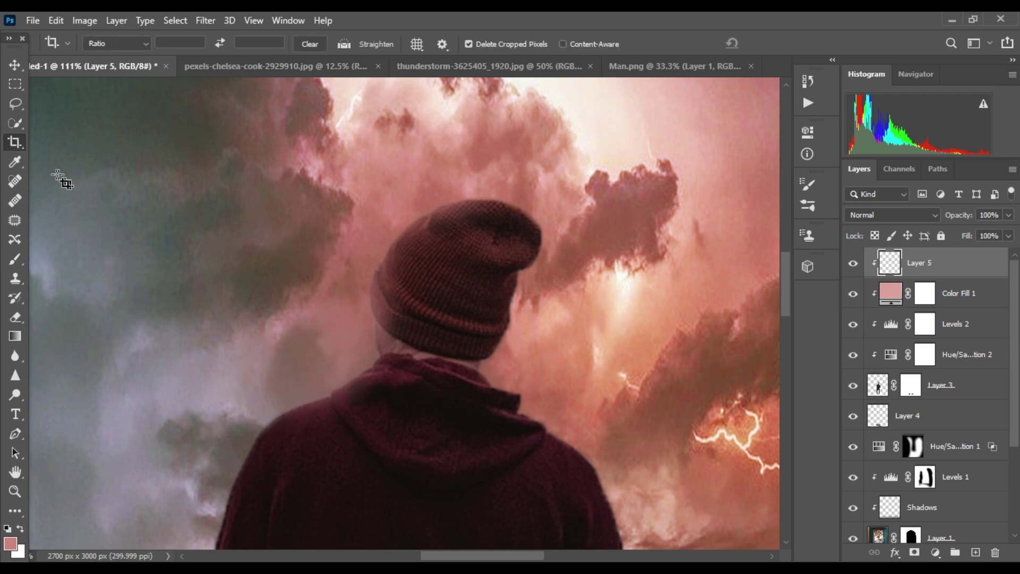
pyautogui.press('b')
pyautogui.scroll(-2, 244, 191)
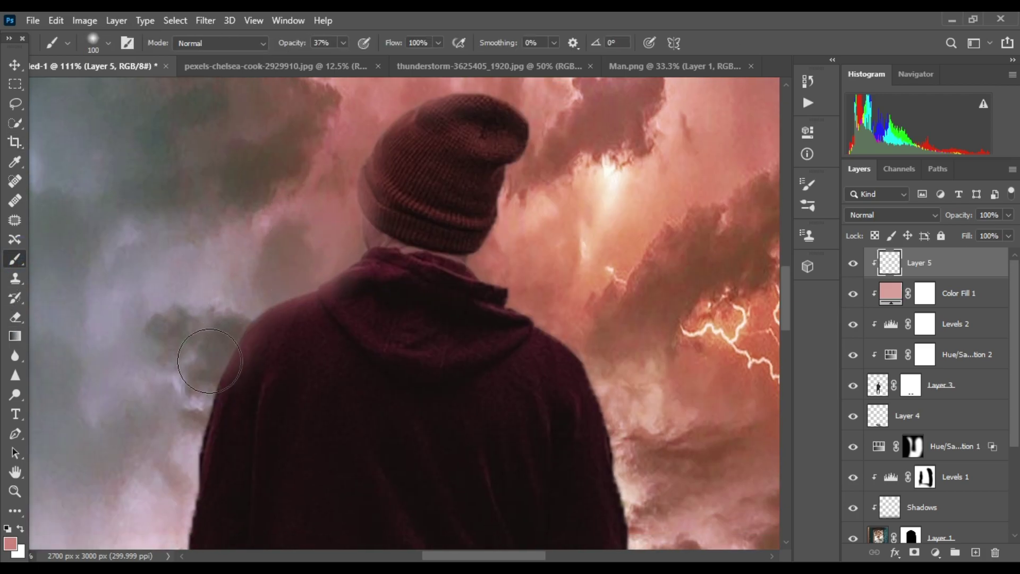
pyautogui.moveTo(210, 362); pyautogui.dragTo(246, 209)
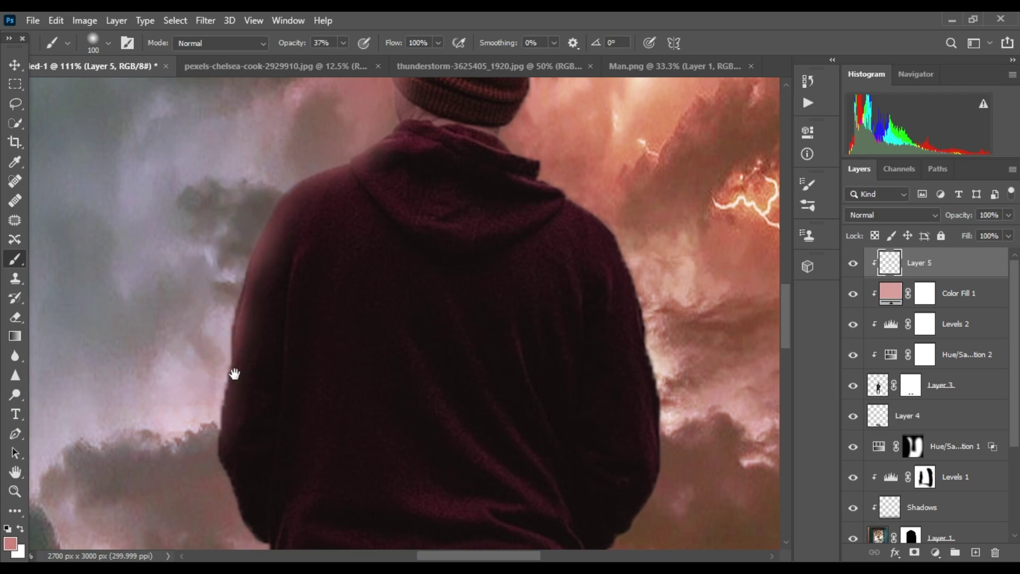
pyautogui.moveTo(235, 374); pyautogui.dragTo(197, 241)
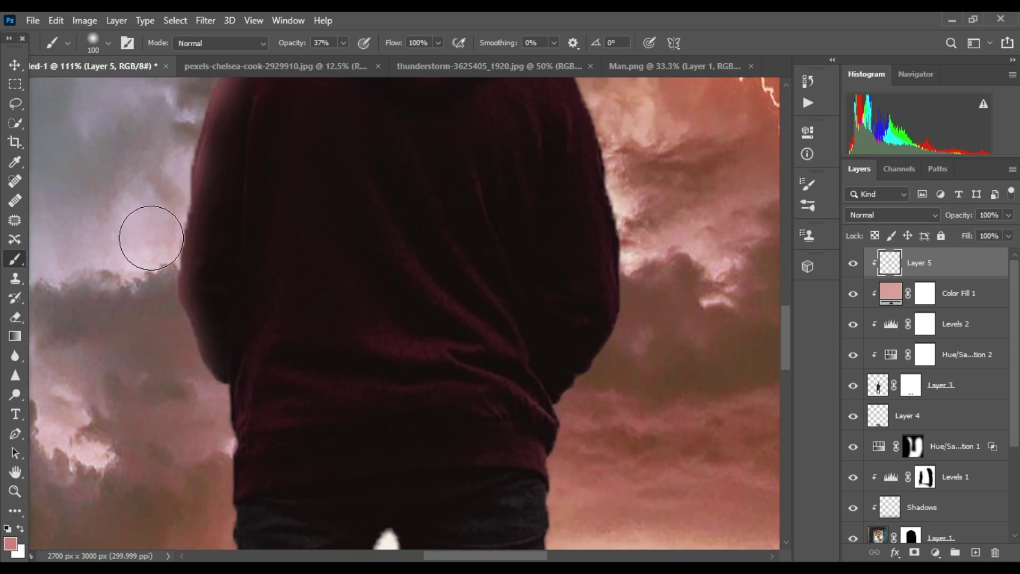
pyautogui.scroll(-3, 198, 193)
pyautogui.scroll(-3, 251, 289)
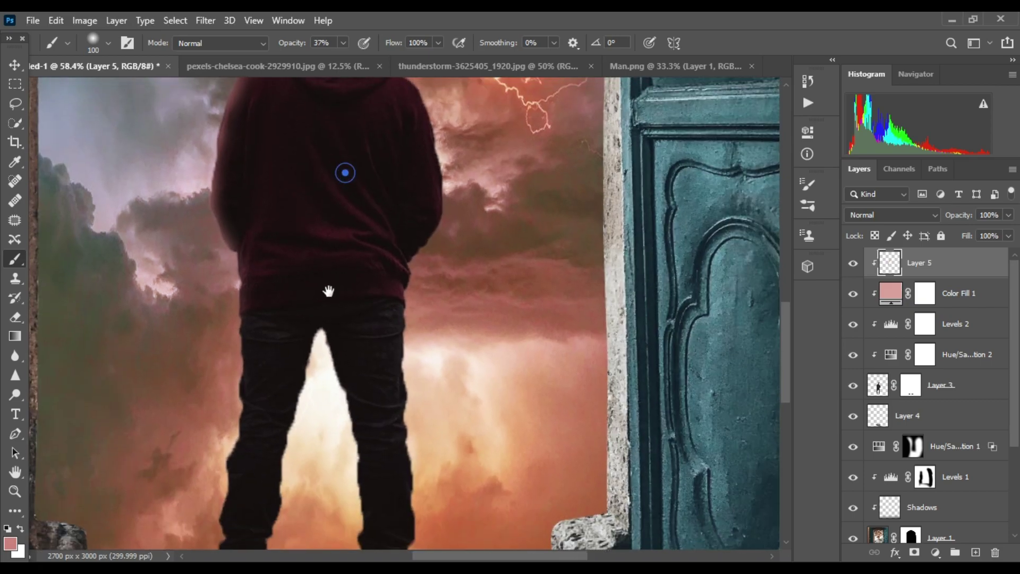
pyautogui.scroll(3, 329, 291)
pyautogui.scroll(3, 326, 235)
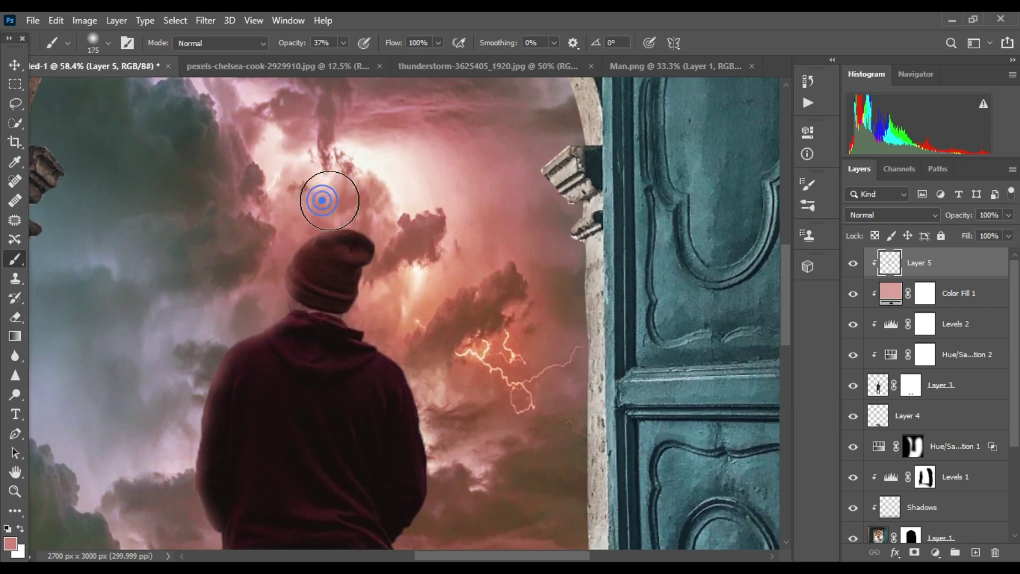
# Enlarge the soft brush and zoom around the hoodie for broader pink glow
pyautogui.press(']')
pyautogui.press(']')
pyautogui.press(']')
pyautogui.scroll(-3, 340, 249)
pyautogui.scroll(-2, 391, 309)
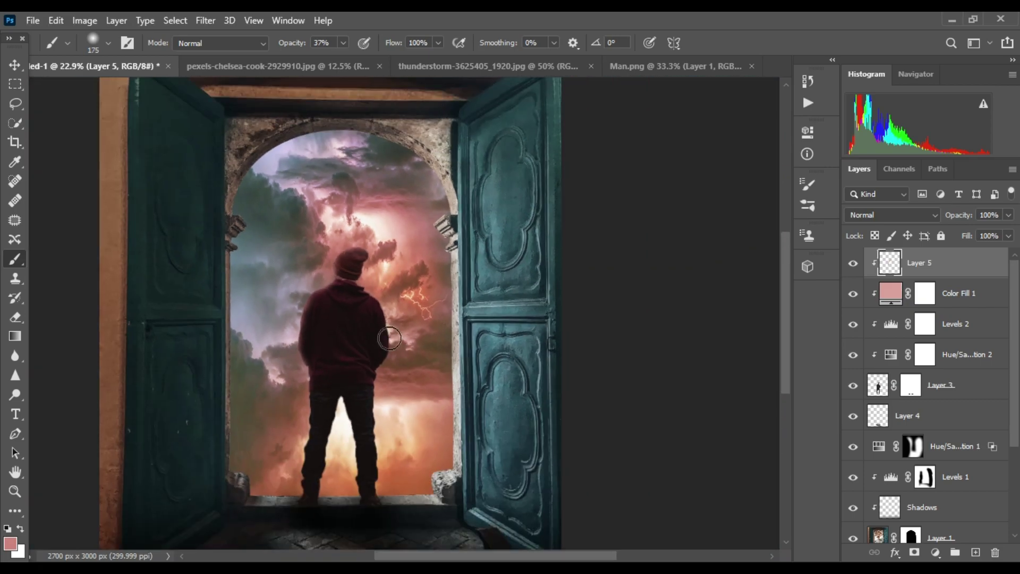
pyautogui.scroll(3, 397, 335)
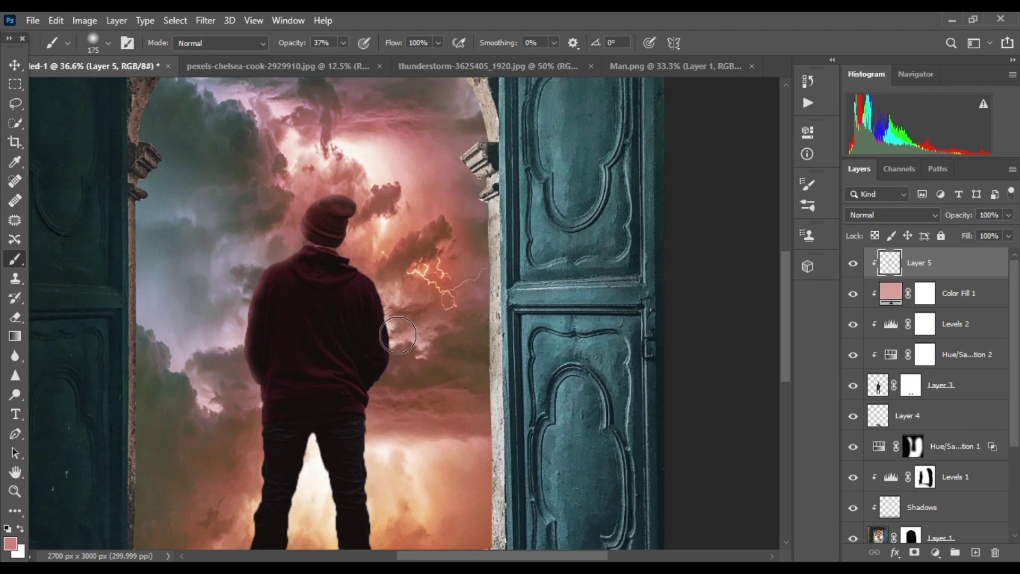
pyautogui.press(']')
pyautogui.press(']')
pyautogui.press(']')
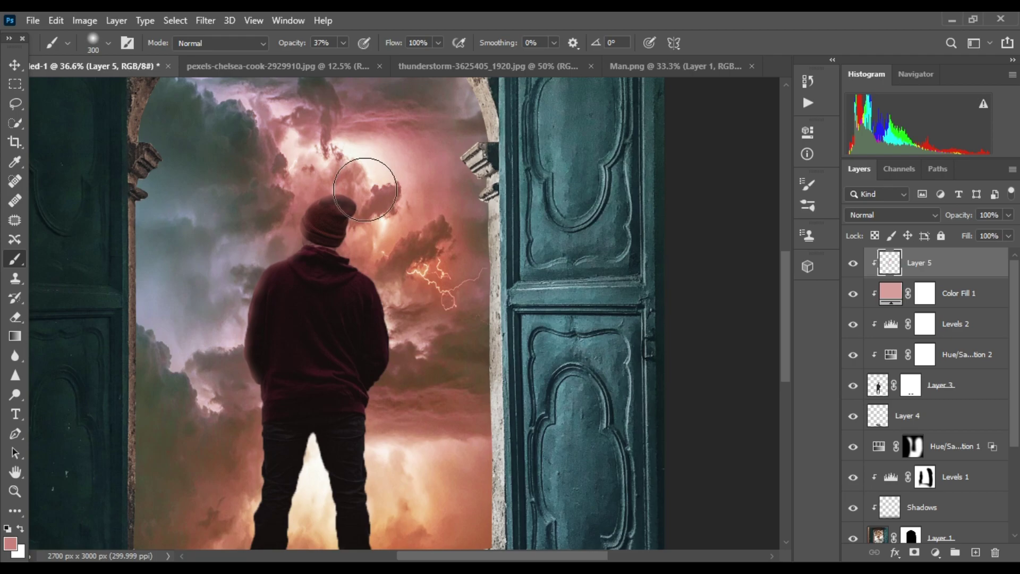
pyautogui.scroll(5, 365, 170)
pyautogui.scroll(-2, 417, 205)
pyautogui.scroll(-3, 429, 315)
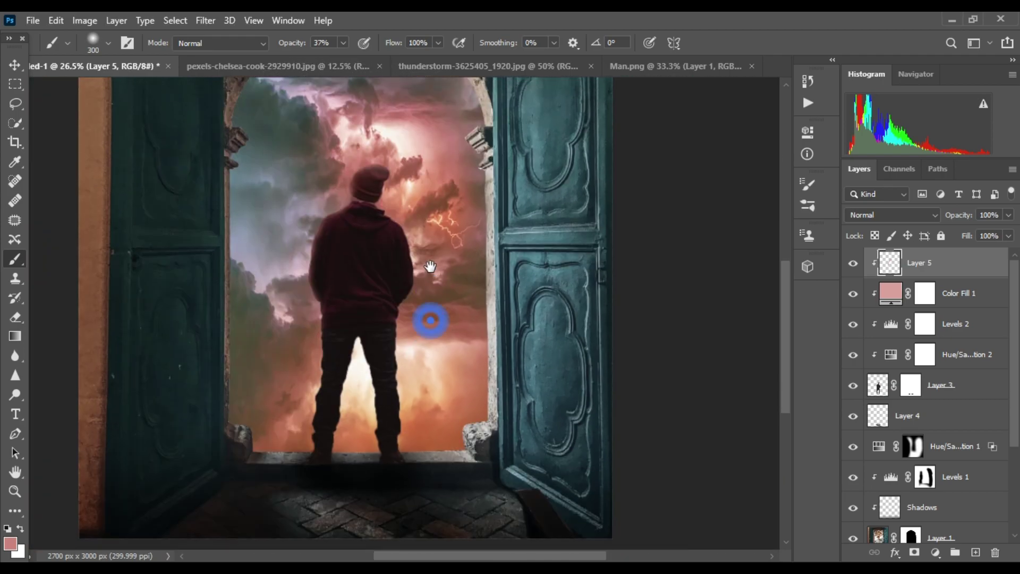
pyautogui.scroll(5, 429, 227)
pyautogui.scroll(2, 432, 364)
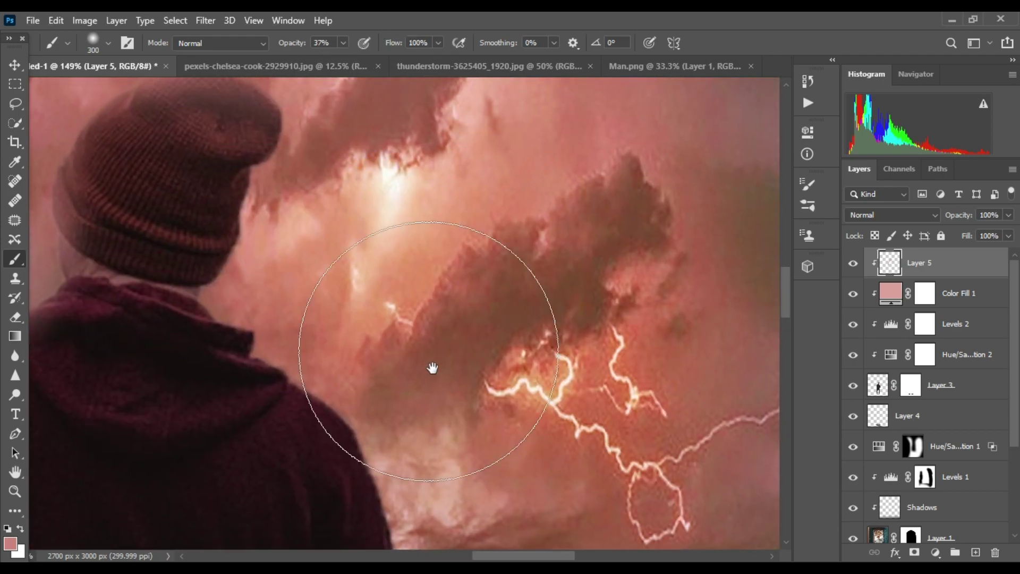
pyautogui.press('[')
pyautogui.press('[')
pyautogui.press('[')
pyautogui.press('[')
pyautogui.press('[')
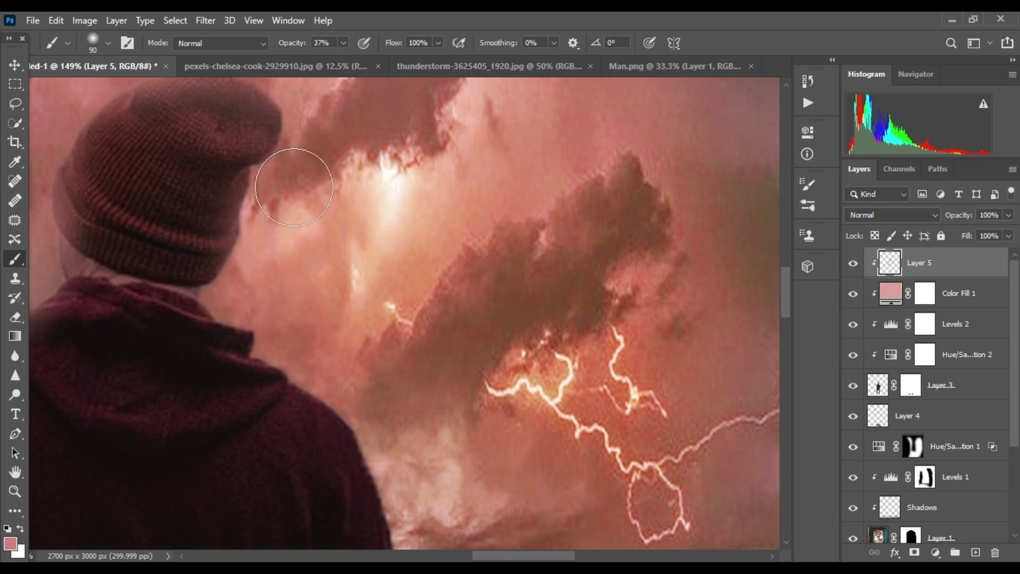
pyautogui.scroll(-3, 475, 423)
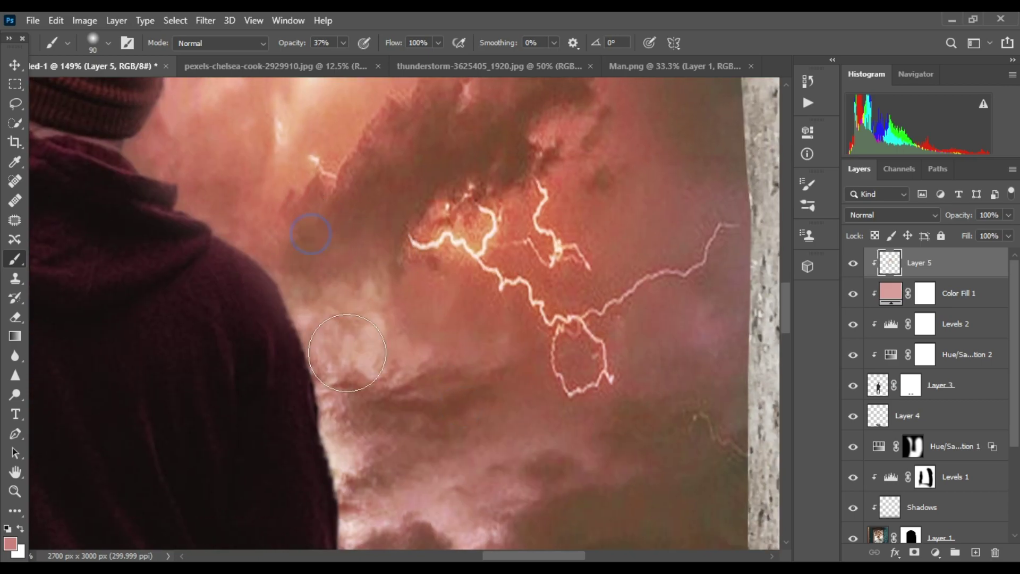
pyautogui.scroll(-4, 326, 237)
pyautogui.scroll(-5, 325, 221)
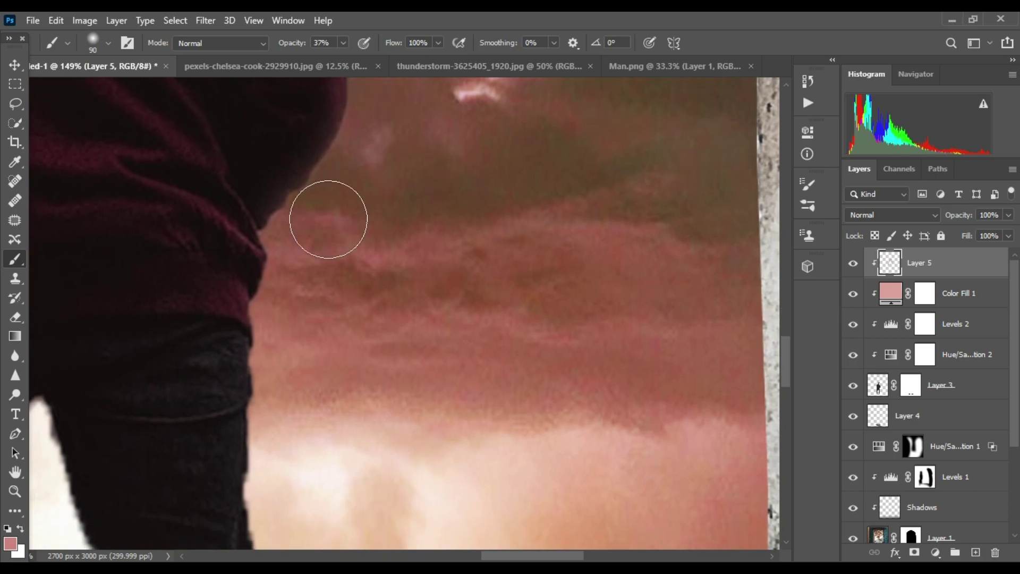
pyautogui.scroll(-5, 440, 173)
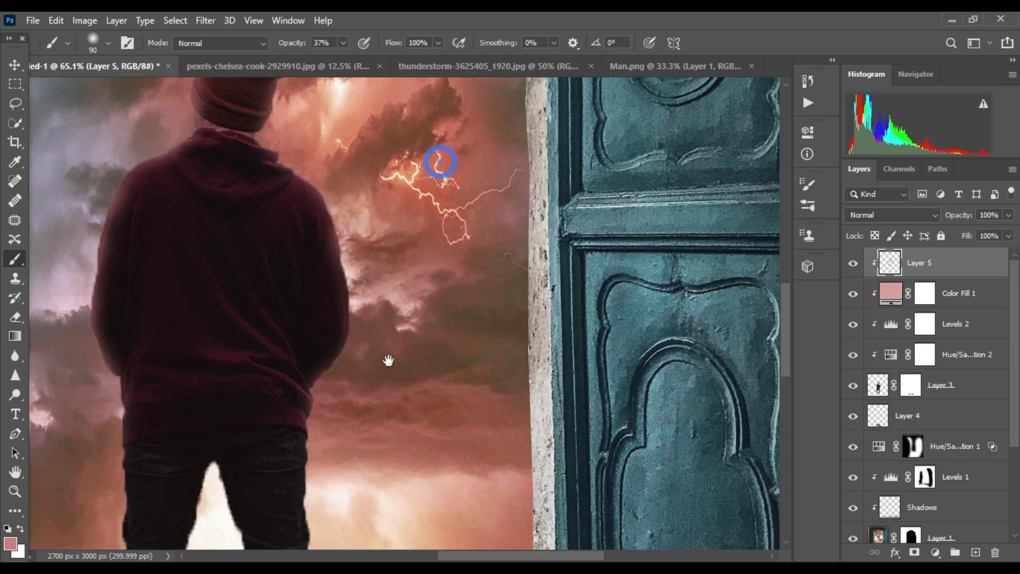
pyautogui.scroll(3, 365, 371)
pyautogui.scroll(-5, 297, 384)
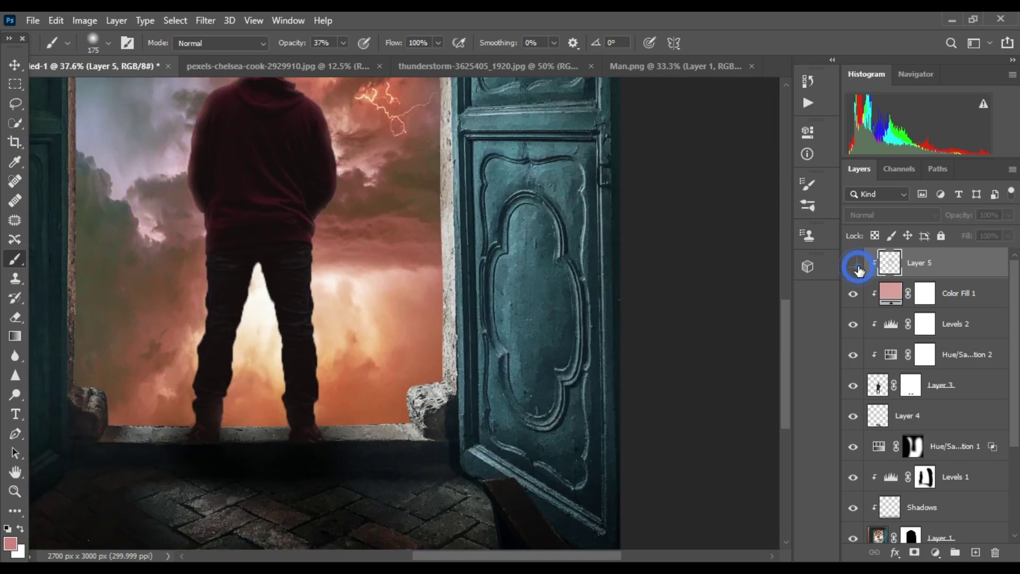
pyautogui.scroll(-3, 483, 298)
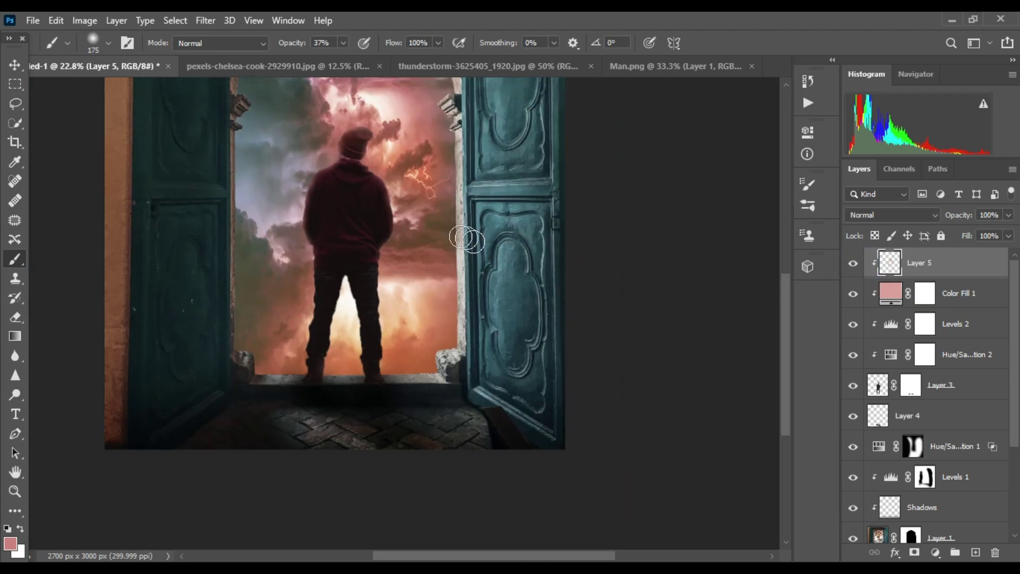
pyautogui.scroll(-2, 468, 237)
# Add a new Layer 6 and dab warm glow onto the clouds beside the hat with a larger brush
pyautogui.click(853, 263)
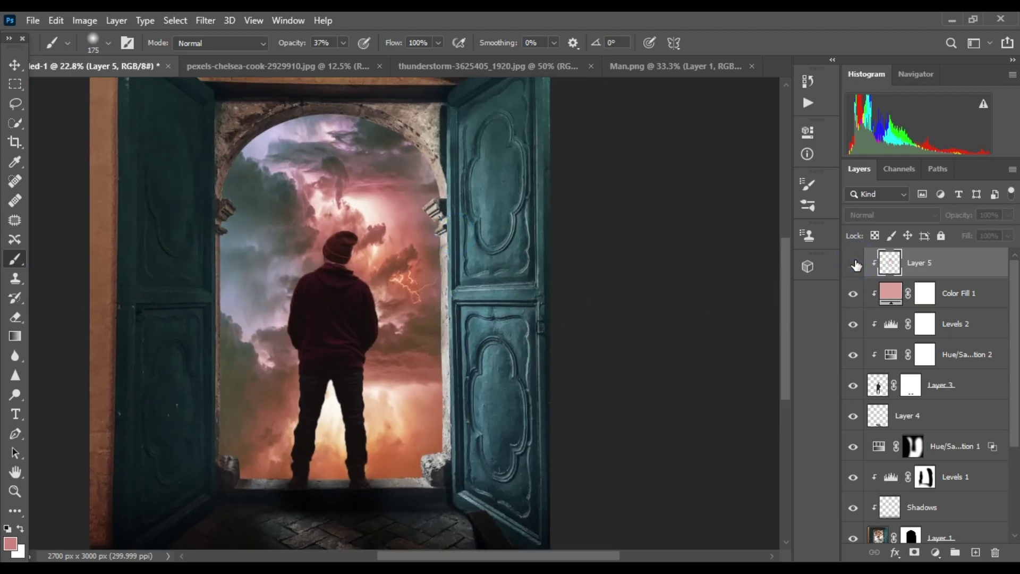
pyautogui.hotkey('ctrl', 'shift', 'alt', 'n')
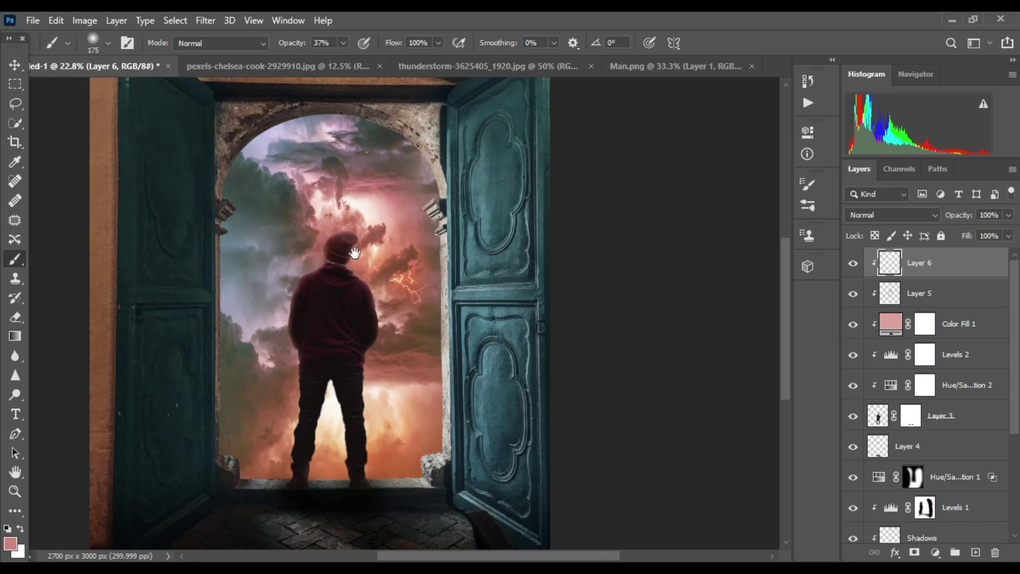
pyautogui.scroll(1, 364, 287)
pyautogui.scroll(1, 365, 287)
pyautogui.scroll(1, 364, 287)
pyautogui.scroll(1, 364, 292)
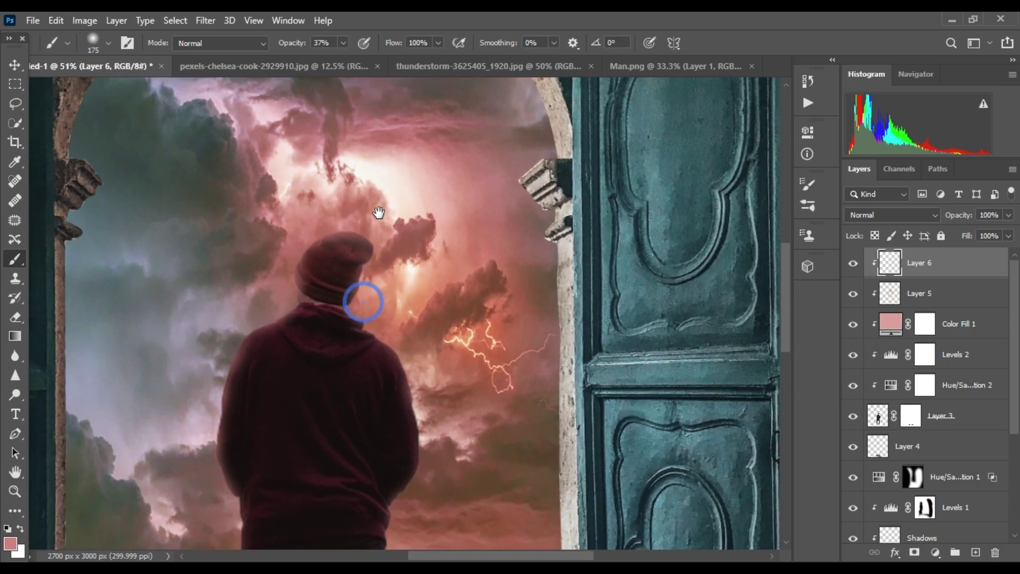
pyautogui.press(']')
pyautogui.press(']')
pyautogui.press(']')
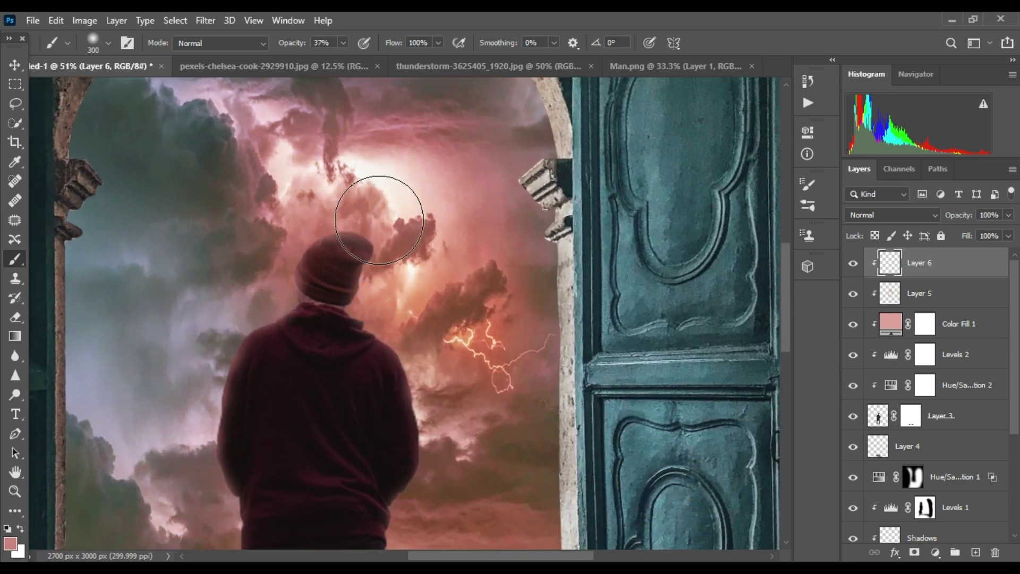
pyautogui.click(398, 228)
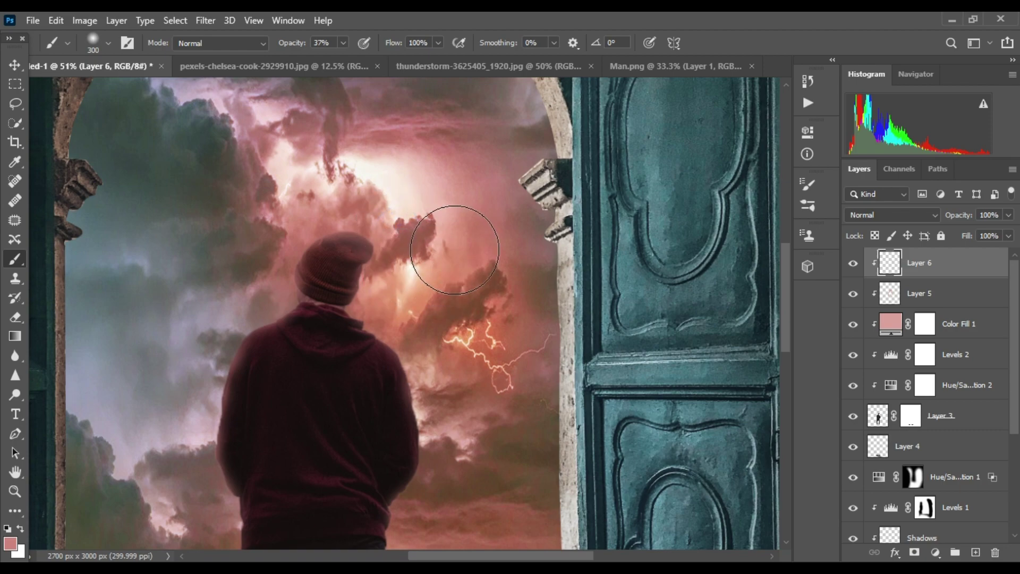
pyautogui.scroll(-2, 455, 234)
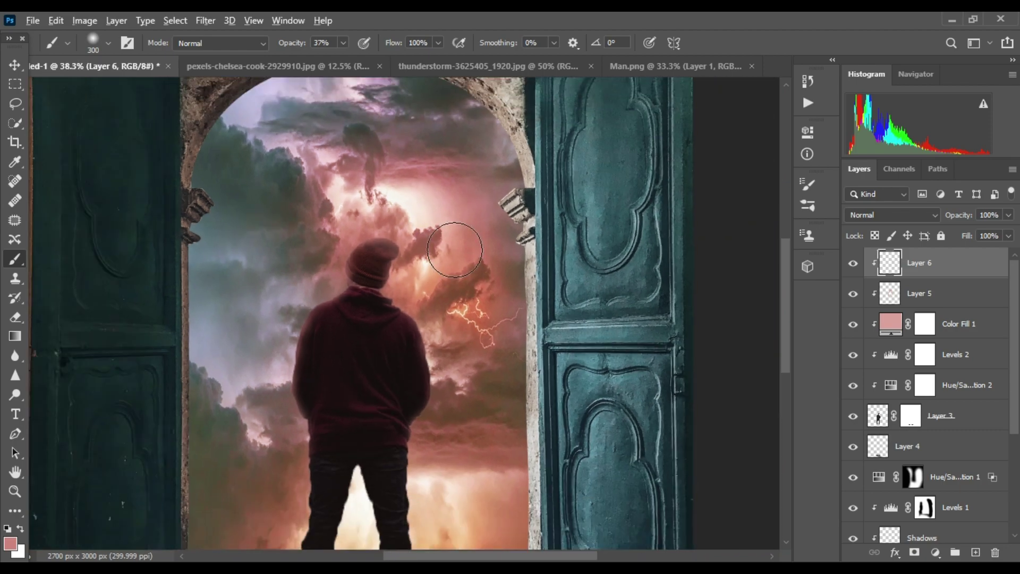
pyautogui.moveTo(407, 307); pyautogui.dragTo(351, 220)
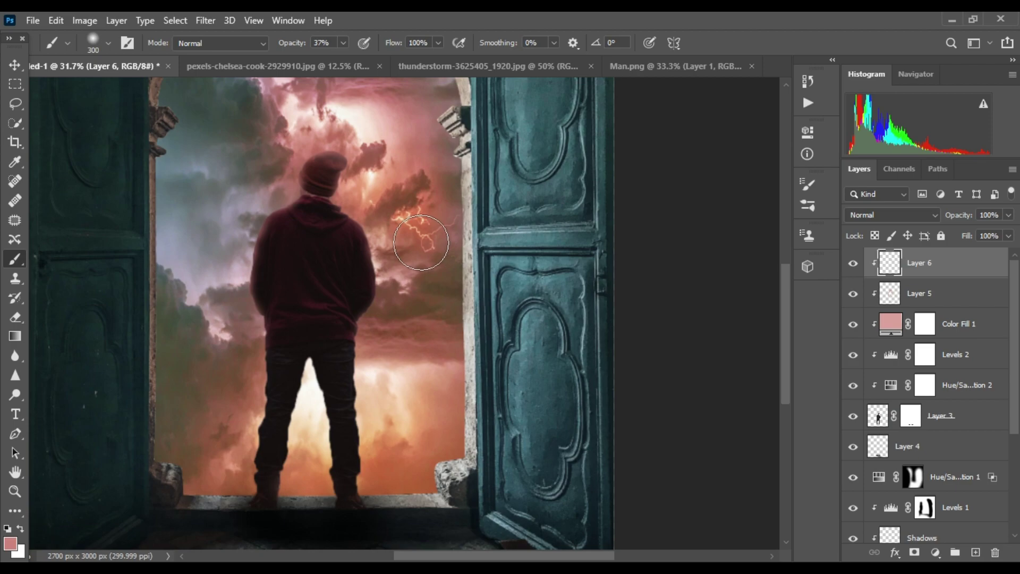
# Touch up the glow on Layer 5, then make Layer 6 the working layer again
pyautogui.scroll(3, 244, 398)
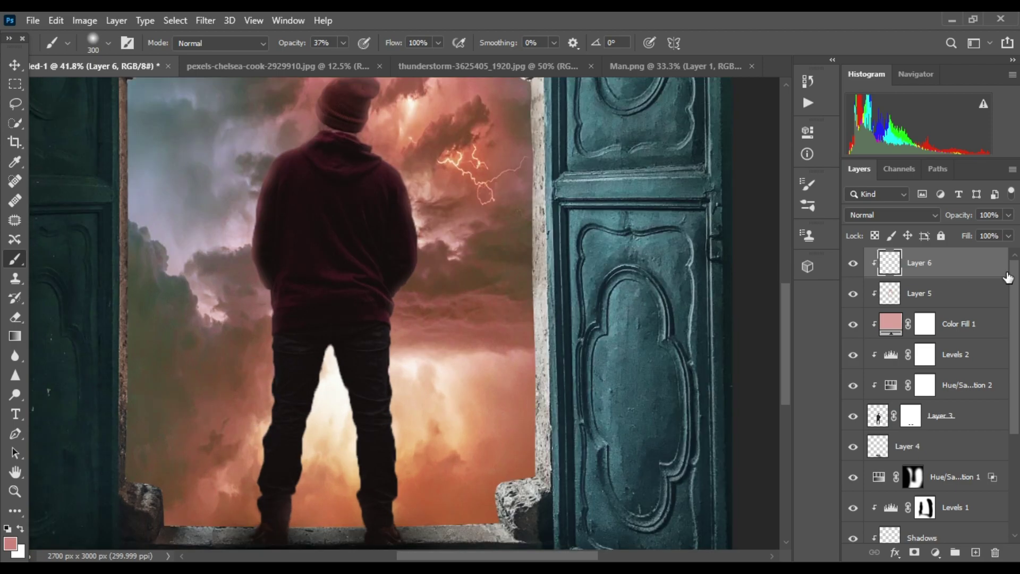
pyautogui.click(936, 294)
pyautogui.scroll(-1, 225, 459)
pyautogui.scroll(-1, 224, 335)
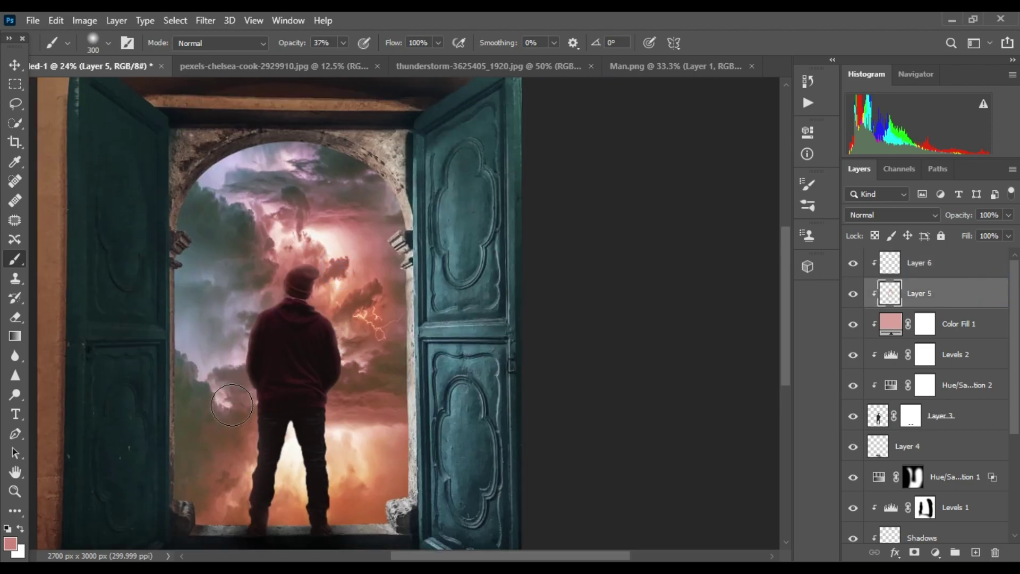
pyautogui.scroll(1, 255, 243)
pyautogui.scroll(-2, 344, 203)
pyautogui.scroll(1, 303, 160)
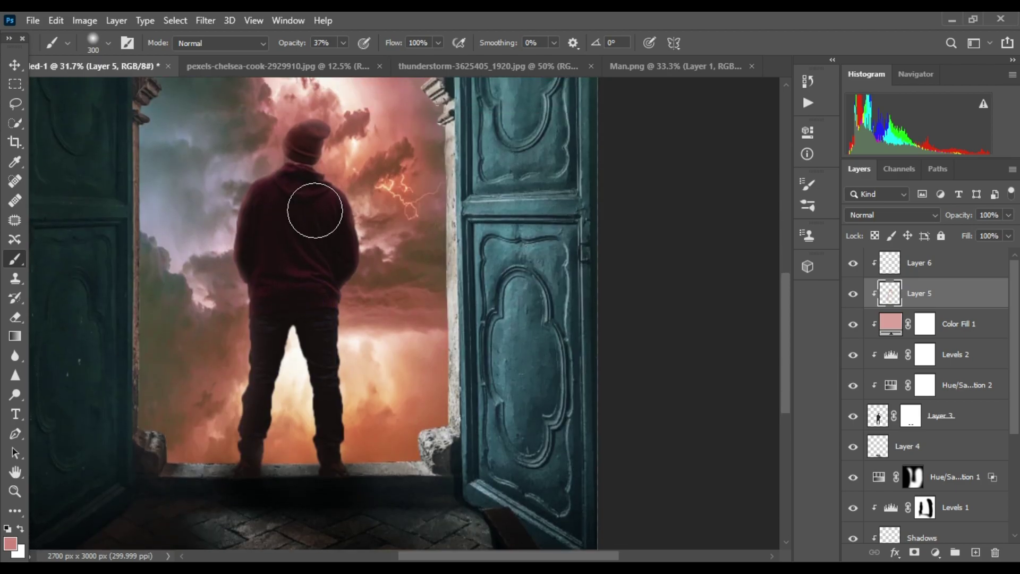
pyautogui.hotkey('alt', ']')
# Add a Curves adjustment above Layer 6 with a first point dragged down to darken
pyautogui.click(938, 553)
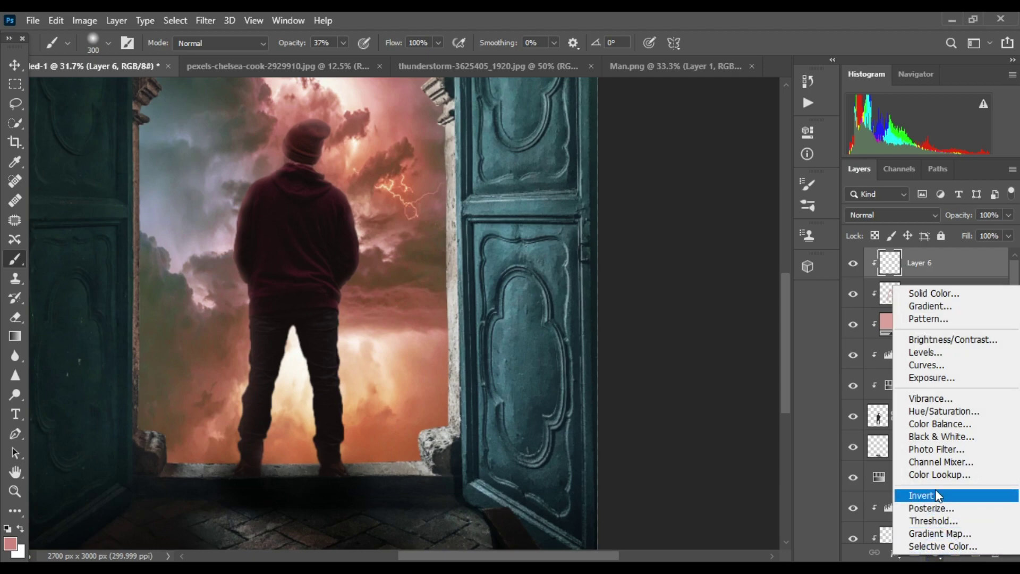
pyautogui.click(933, 365)
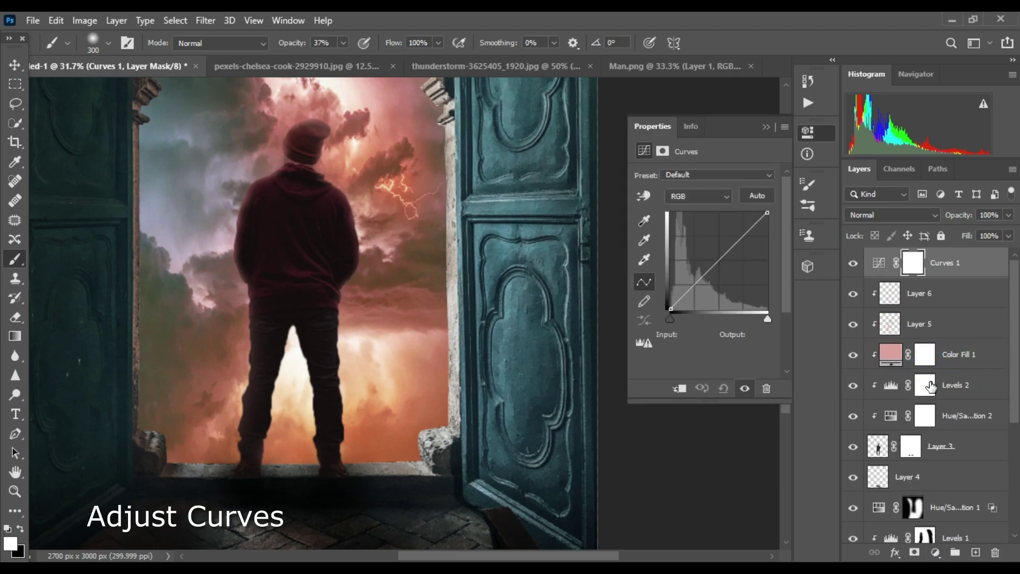
pyautogui.moveTo(723, 254); pyautogui.dragTo(728, 265)
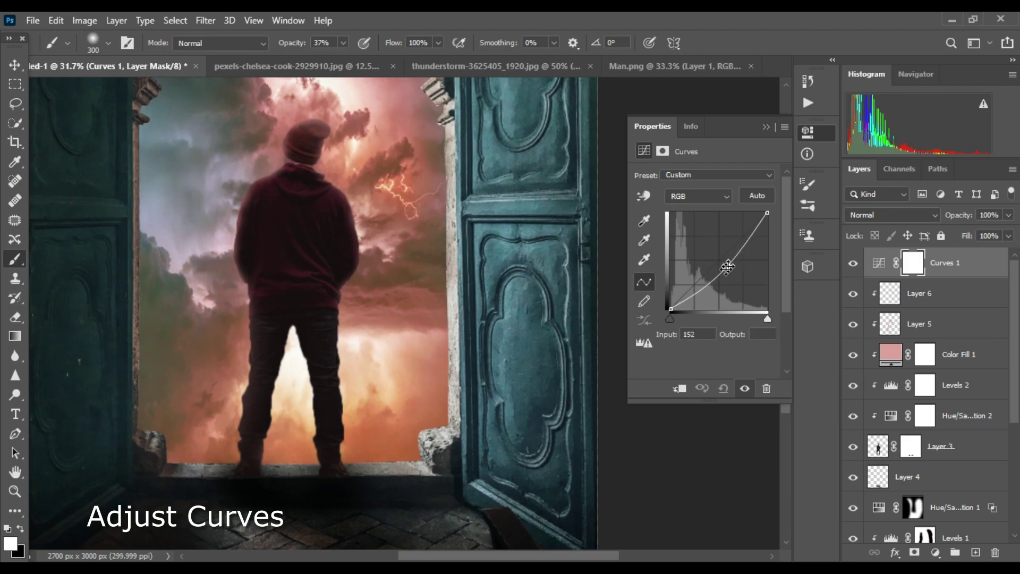
pyautogui.hotkey('ctrl', '0')
# Shape an S-curve: lower point pulled down, upper point raised; then collapse the Properties panel
pyautogui.scroll(-1, 394, 311)
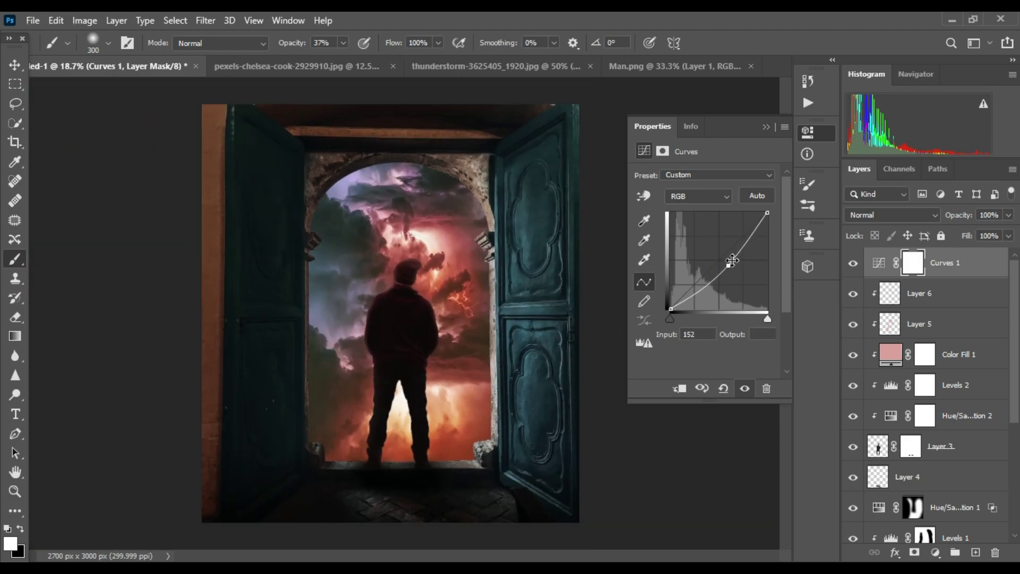
pyautogui.moveTo(726, 268); pyautogui.dragTo(739, 237)
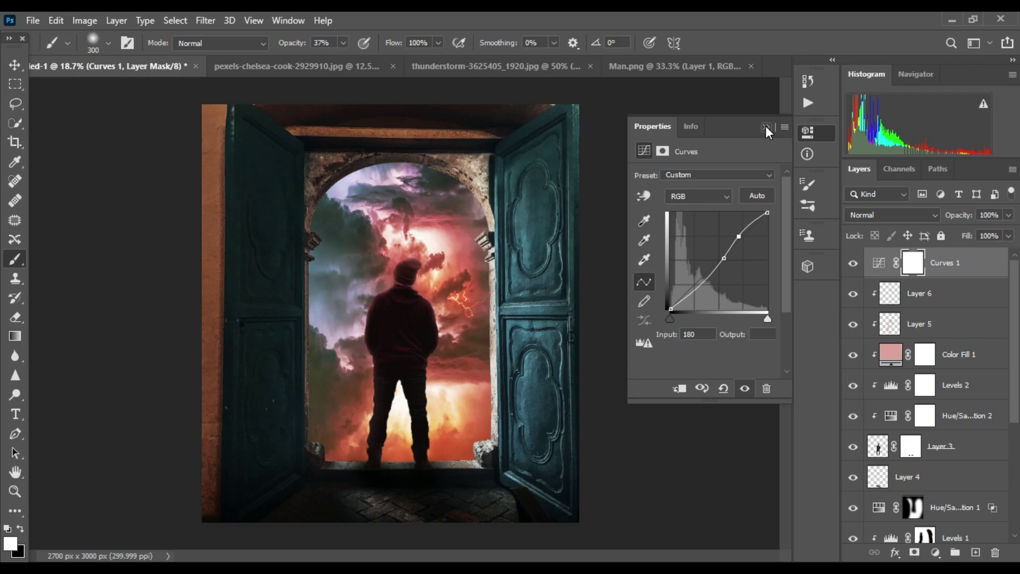
pyautogui.moveTo(724, 258); pyautogui.dragTo(718, 263)
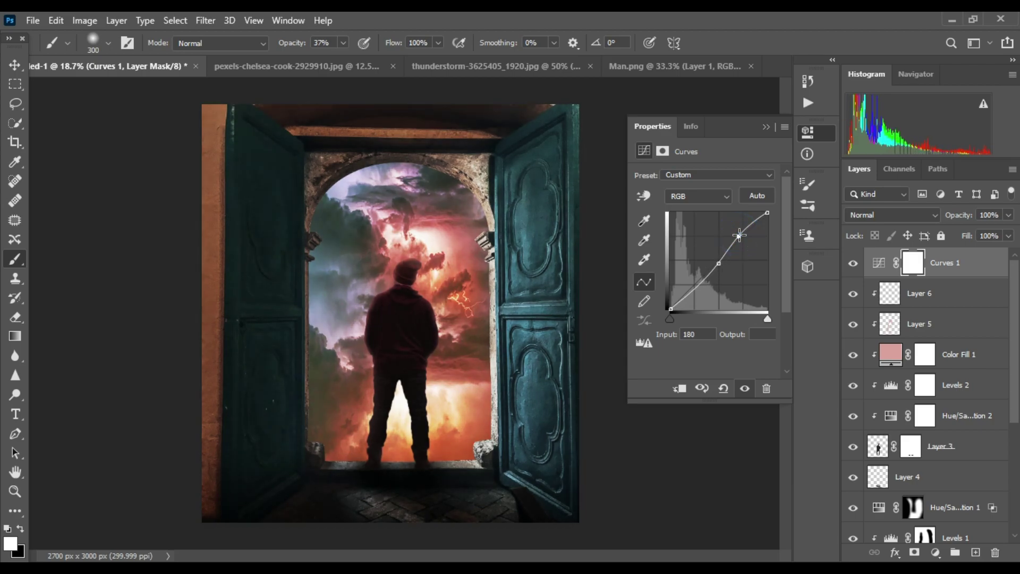
pyautogui.moveTo(740, 235); pyautogui.dragTo(740, 231)
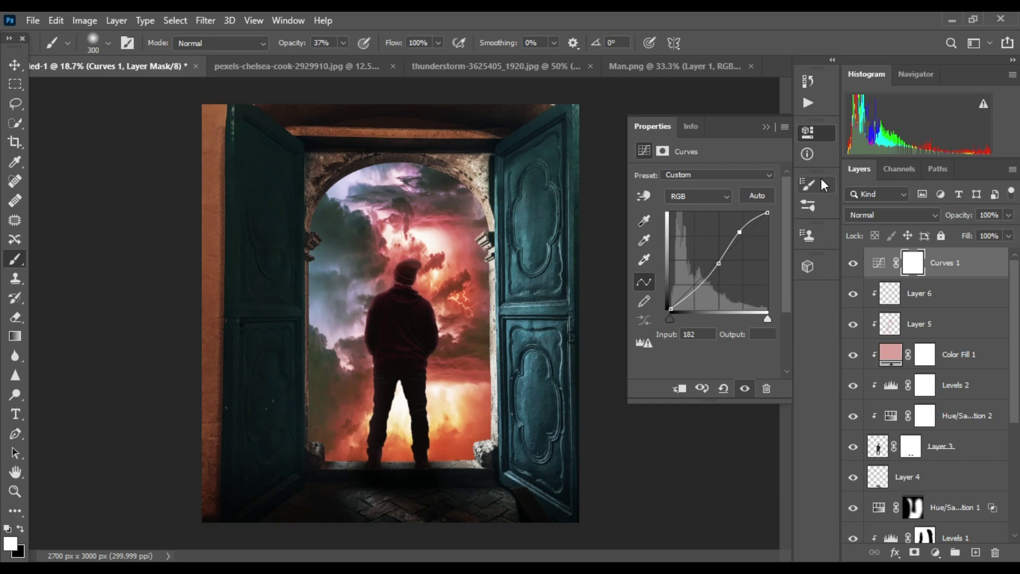
pyautogui.click(764, 128)
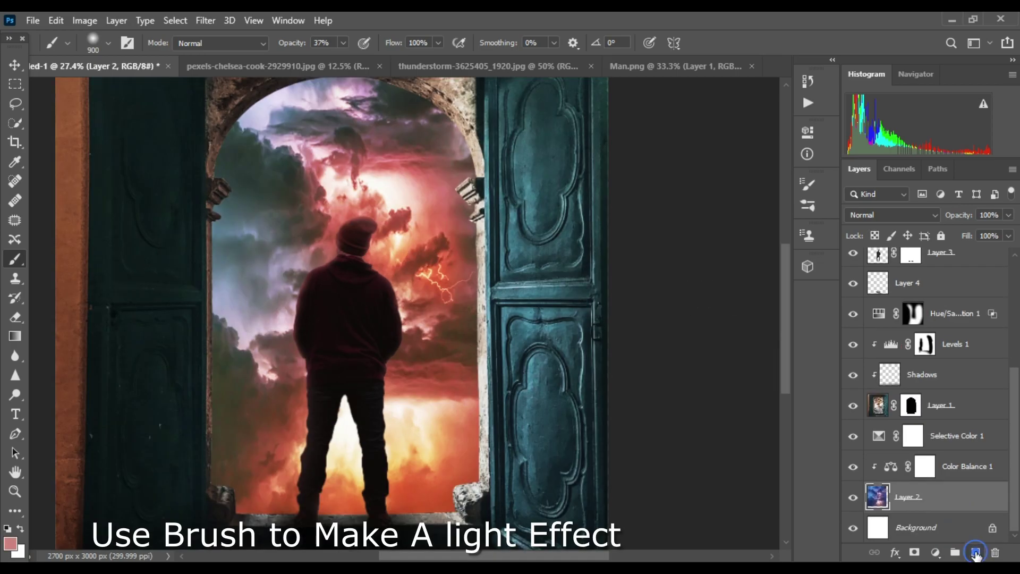
# Create a new layer clipped to the sky layer and set a soft lavender foreground colour
pyautogui.click(976, 553)
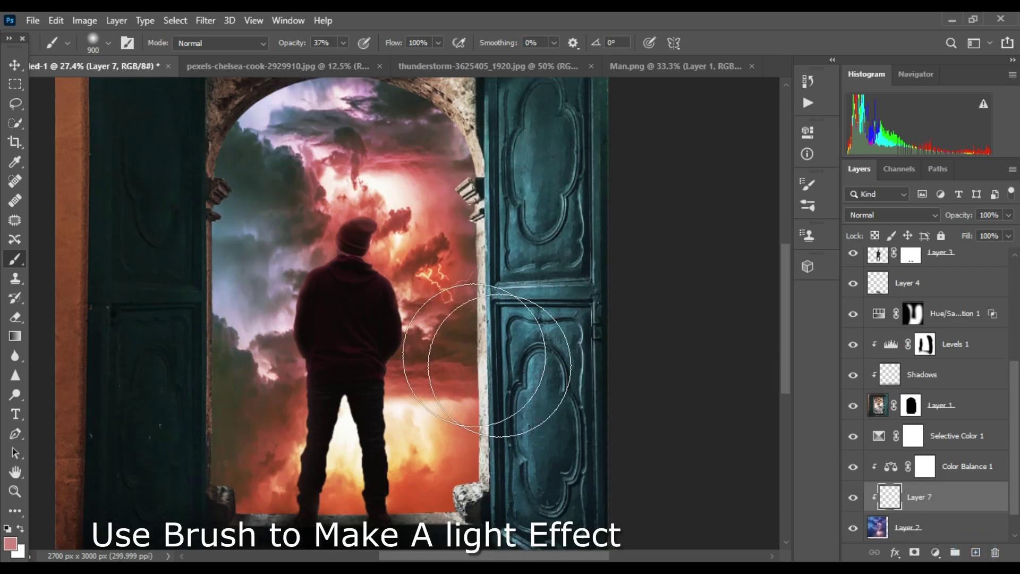
pyautogui.hotkey('ctrl', 'alt', 'g')
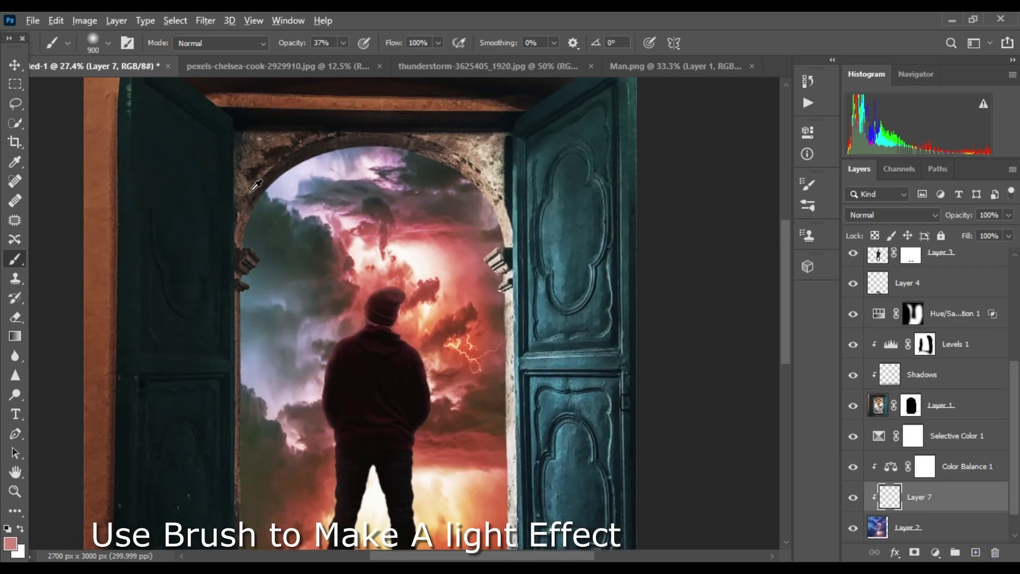
pyautogui.scroll(1, 319, 300)
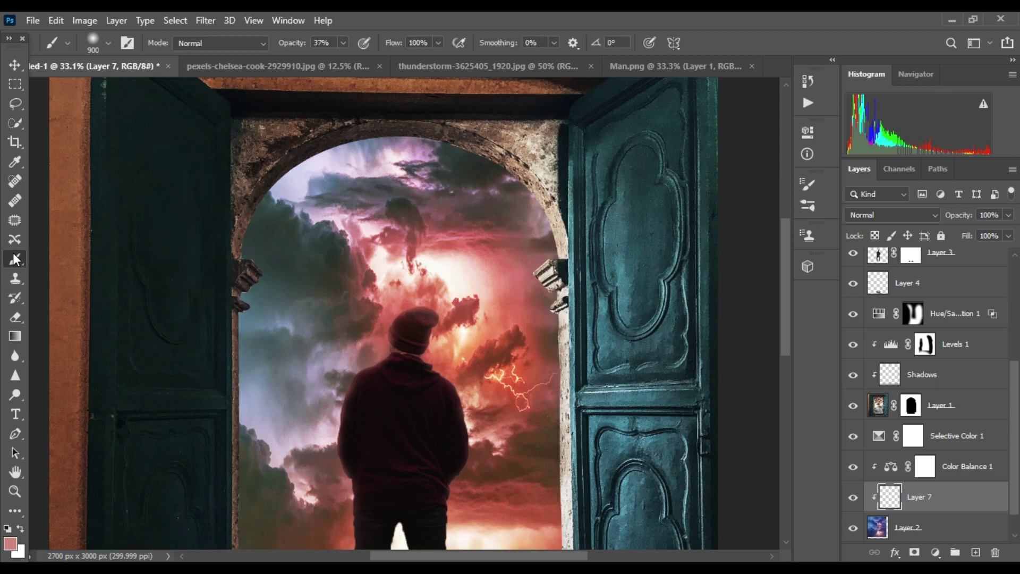
pyautogui.click(9, 542)
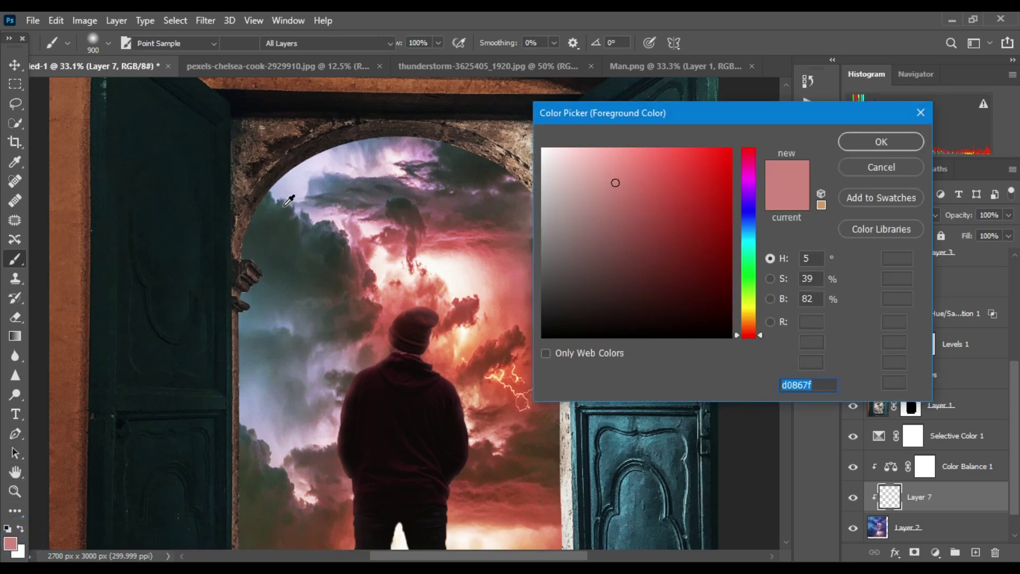
pyautogui.click(574, 187)
pyautogui.click(872, 142)
# Paint a lavender glow along the left arch, enlarge it, and set Layer 7 opacity to 87%
pyautogui.moveTo(278, 188)
pyautogui.mouseDown()
pyautogui.moveTo(269, 182)
pyautogui.moveTo(272, 204)
pyautogui.moveTo(262, 182)
pyautogui.mouseUp()
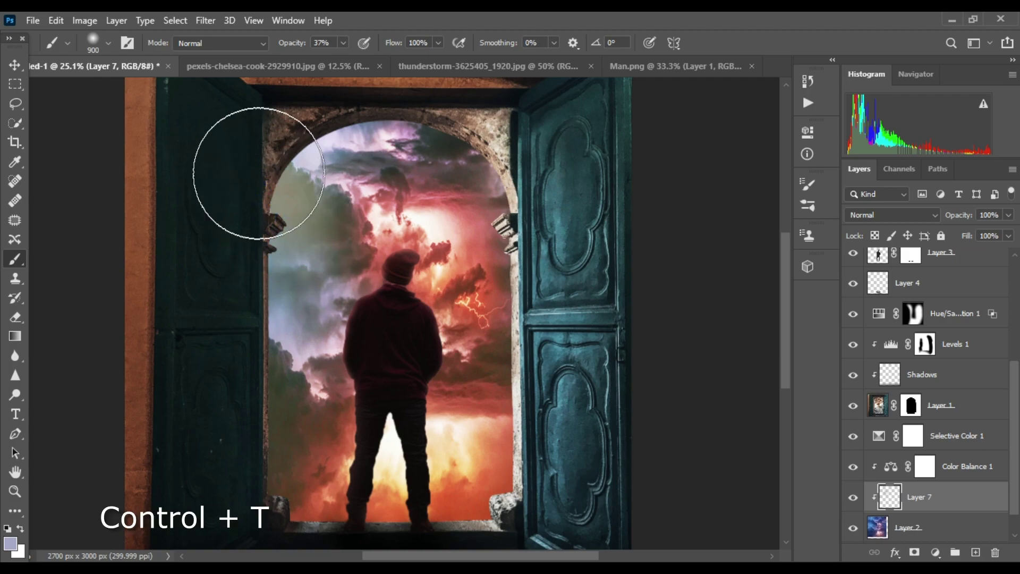
pyautogui.hotkey('ctrl', 't')
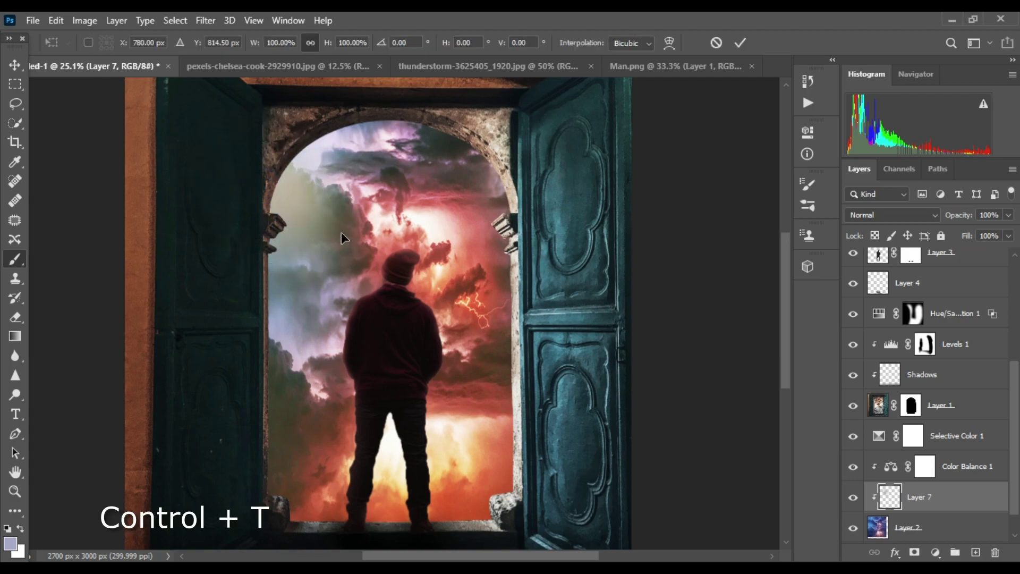
pyautogui.moveTo(411, 347); pyautogui.dragTo(434, 367)
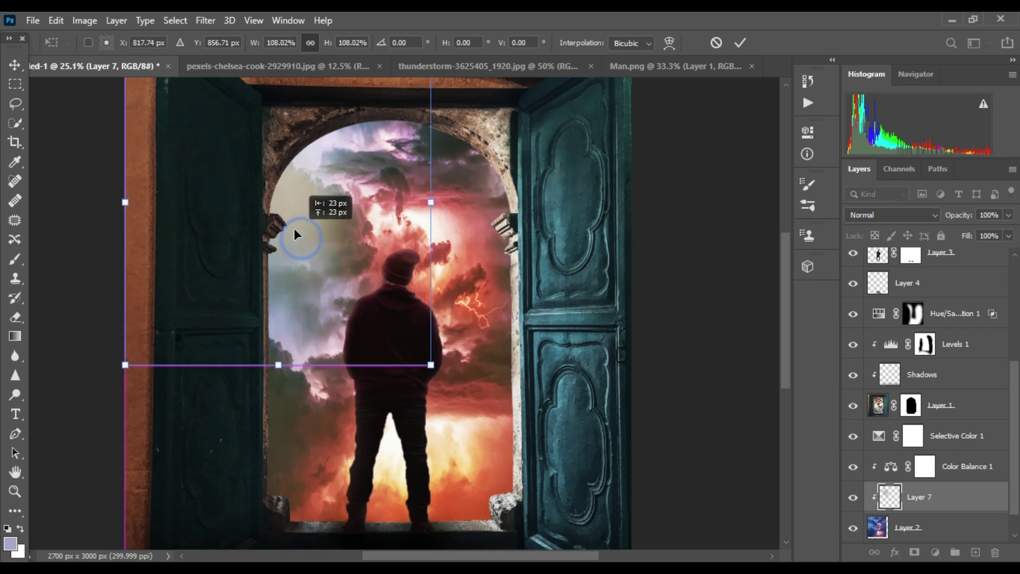
pyautogui.moveTo(296, 230); pyautogui.dragTo(280, 195)
pyautogui.moveTo(413, 332); pyautogui.dragTo(443, 364)
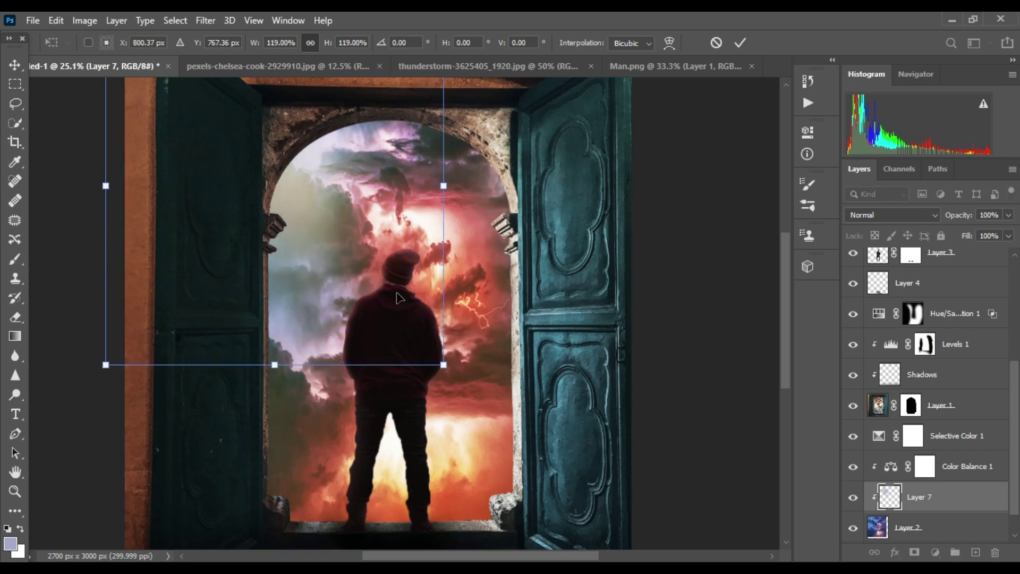
pyautogui.moveTo(973, 218); pyautogui.dragTo(883, 242)
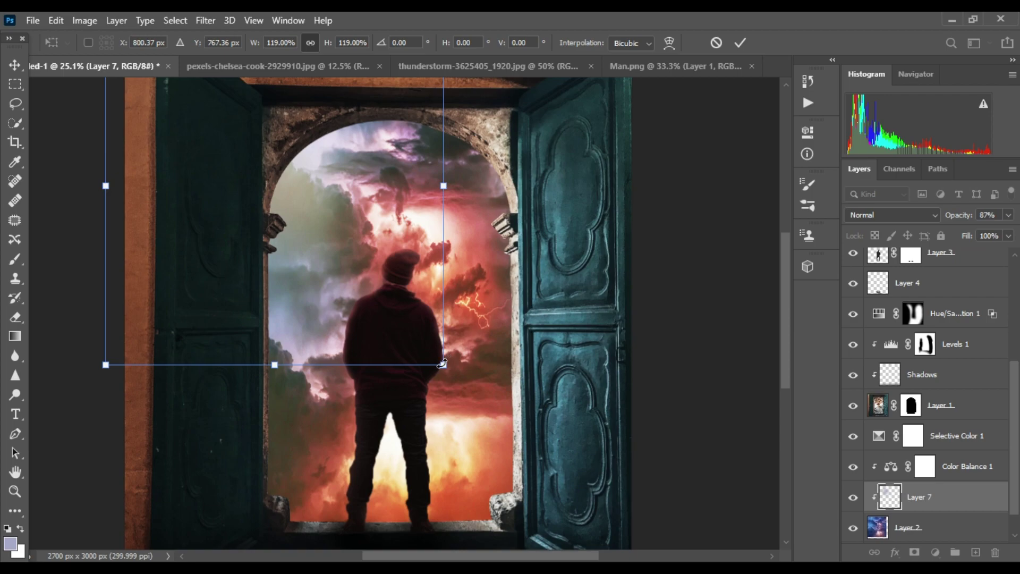
pyautogui.moveTo(443, 364); pyautogui.dragTo(455, 377)
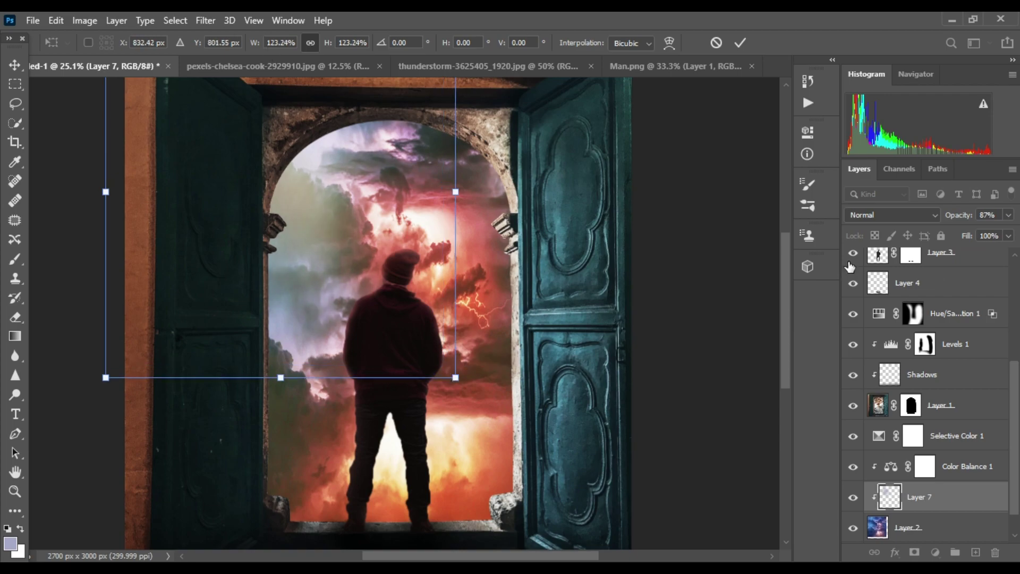
pyautogui.press('Return')
# Brush lavender light over the red glow beside the man and scale it up
pyautogui.press('b')
pyautogui.scroll(-2, 428, 287)
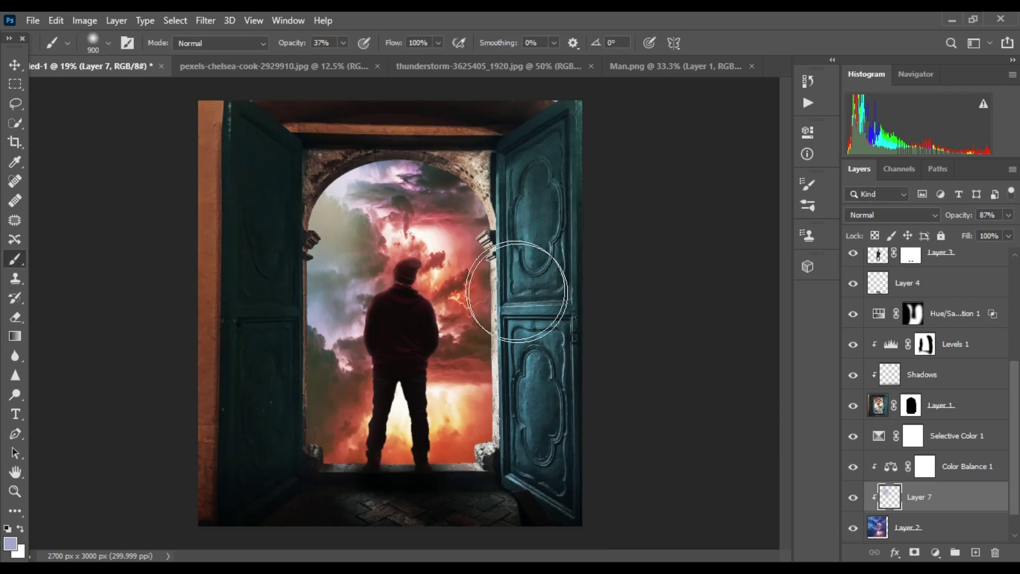
pyautogui.moveTo(468, 300); pyautogui.dragTo(410, 303)
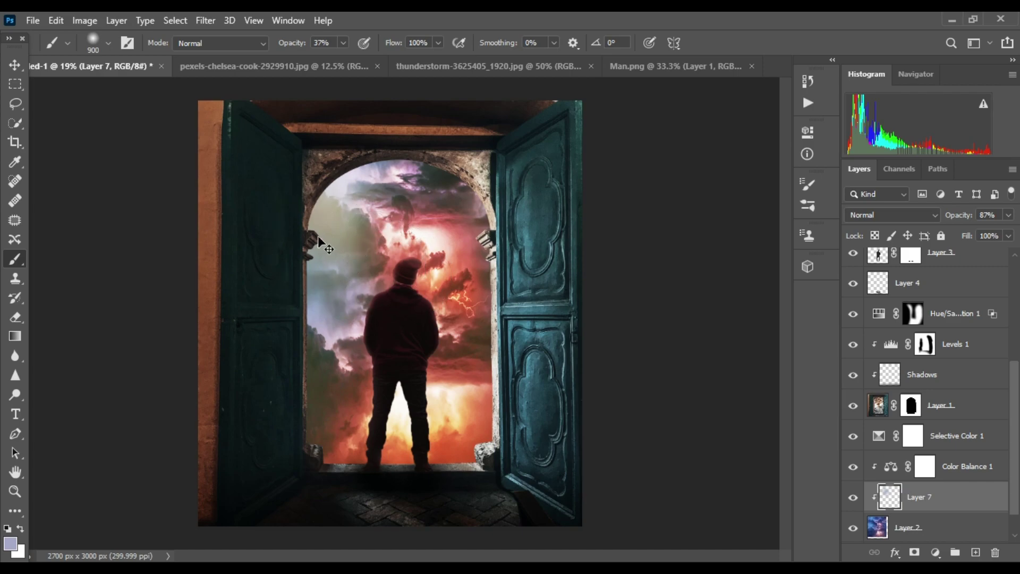
pyautogui.hotkey('ctrl', 't')
pyautogui.moveTo(447, 353); pyautogui.dragTo(471, 378)
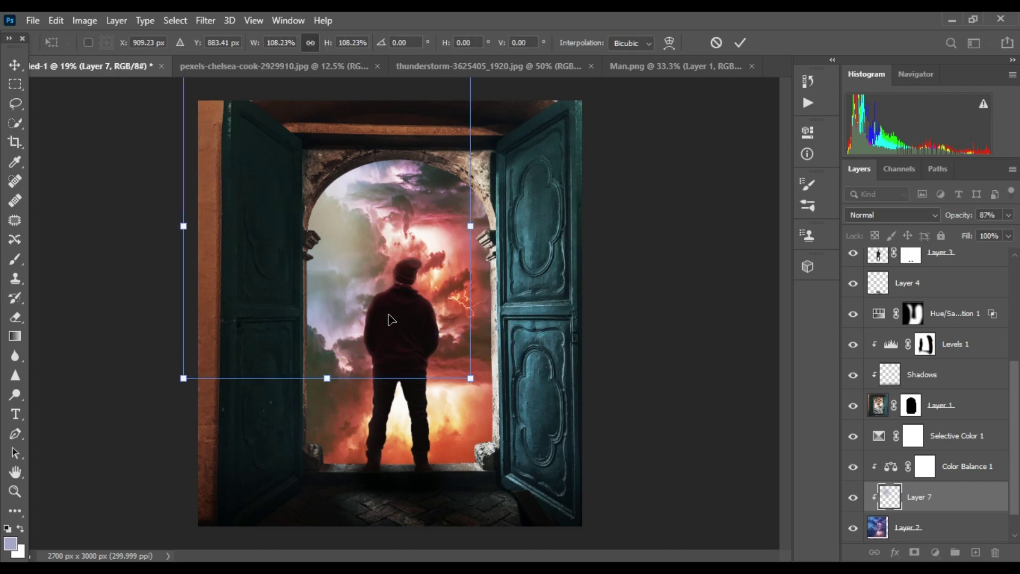
pyautogui.scroll(2, 388, 313)
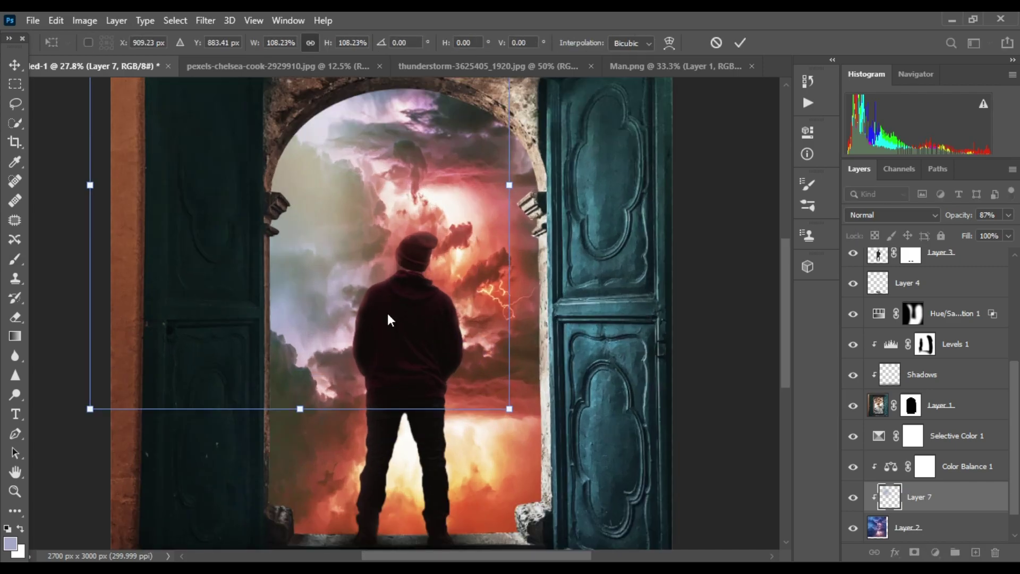
pyautogui.hotkey('alt', 'space')
pyautogui.press('Escape')
pyautogui.press('Return')
pyautogui.press('b')
pyautogui.scroll(-2, 541, 247)
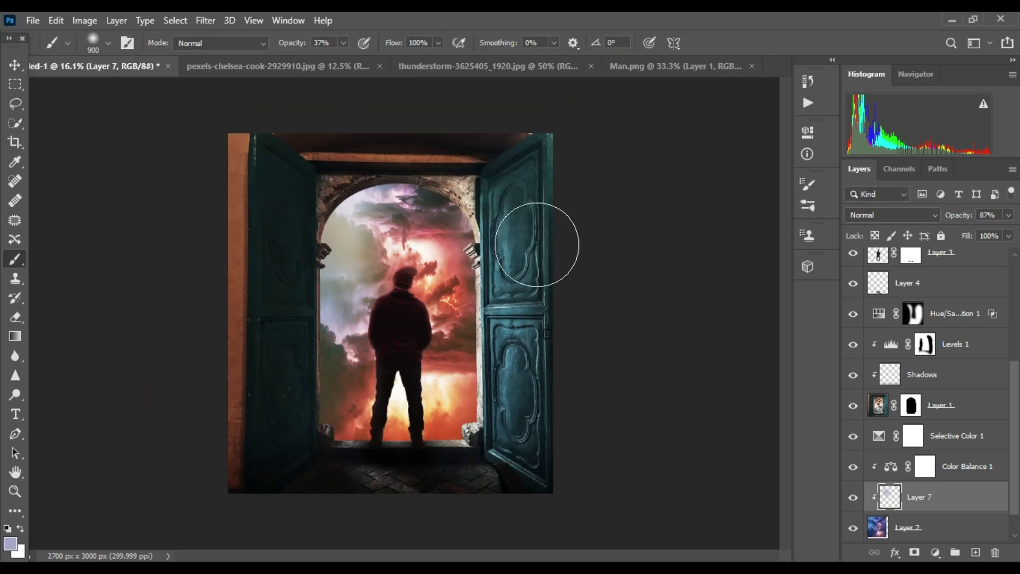